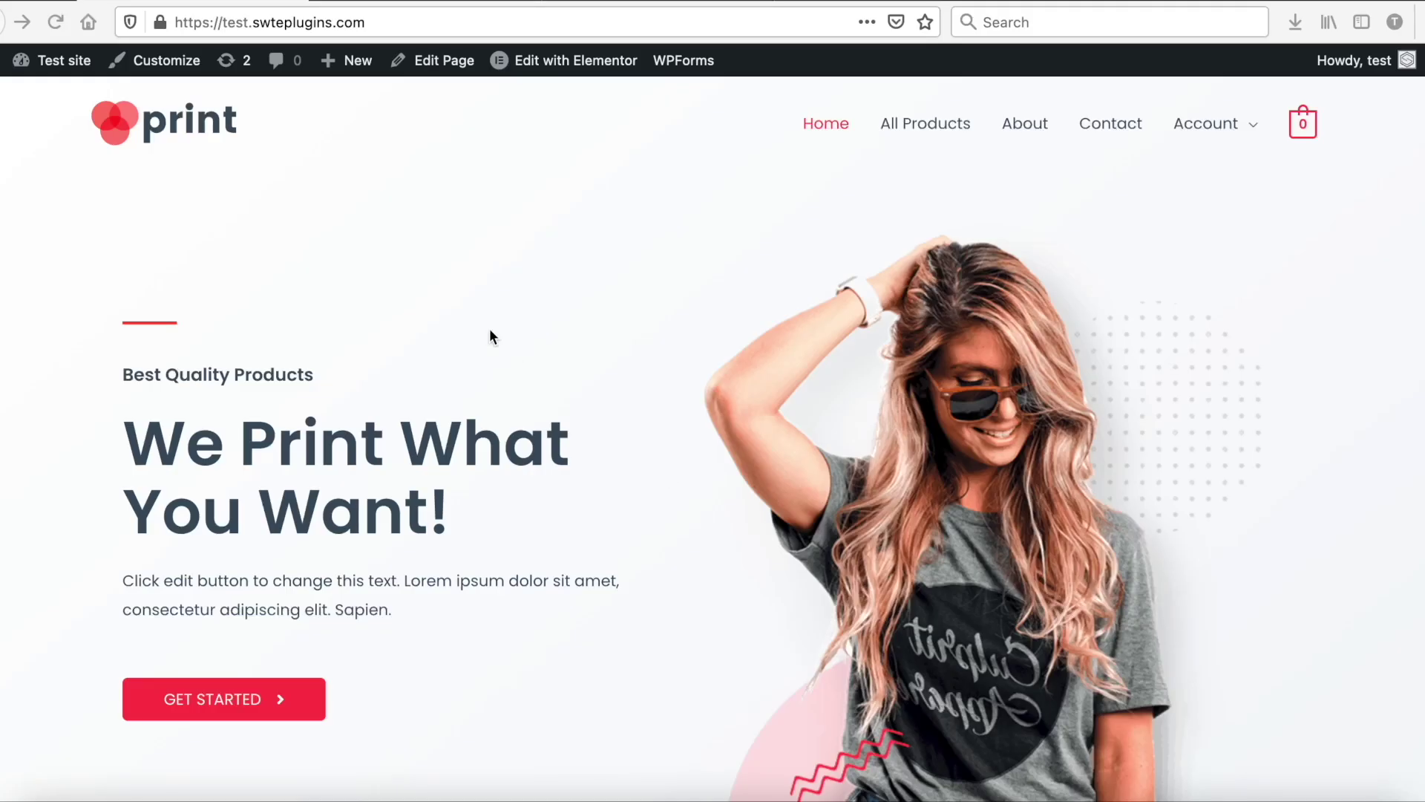
Step: Run a GTmetrix analysis of test.swteplugins.com, which returns grade F with 34% performance
scroll(487, 326, "down", 20)
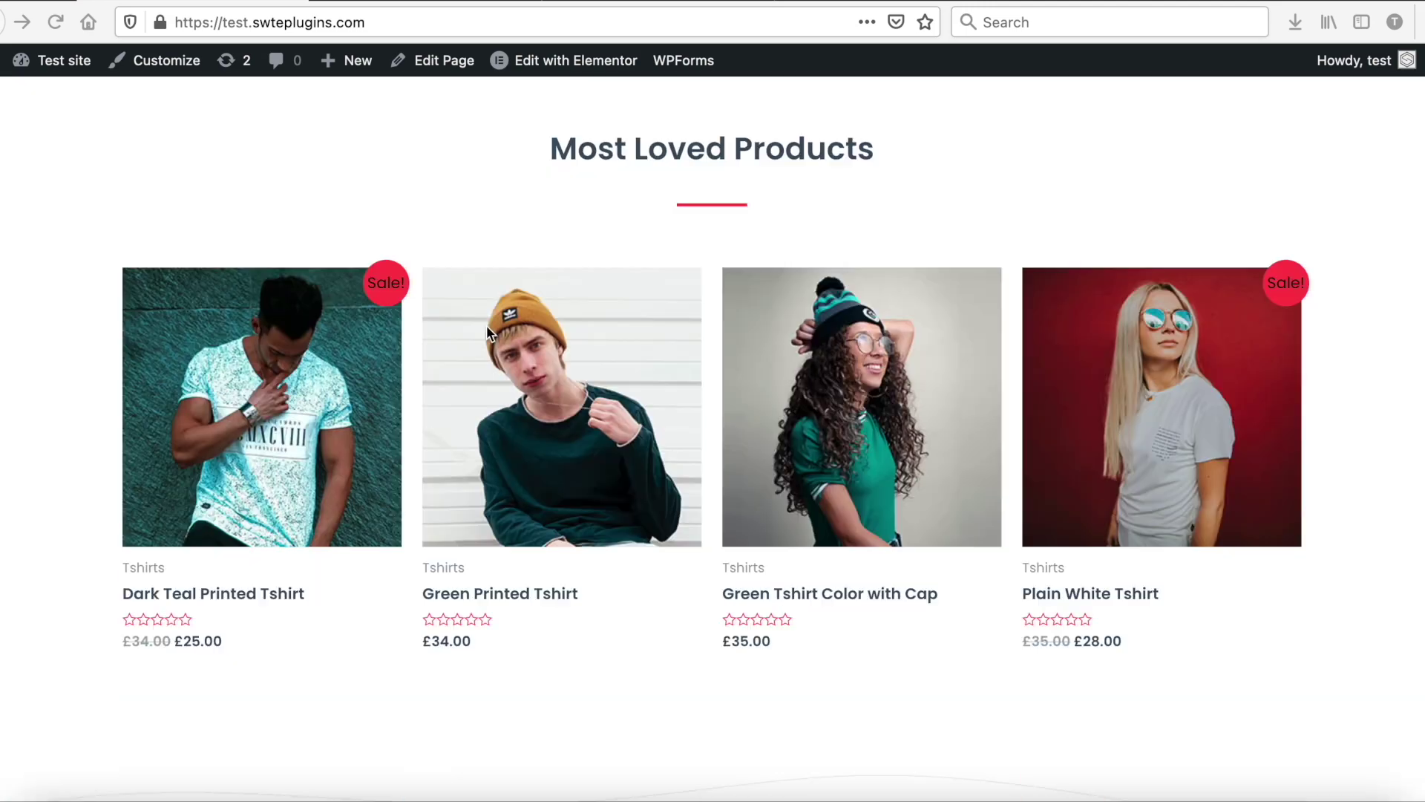
scroll(487, 326, "down", 15)
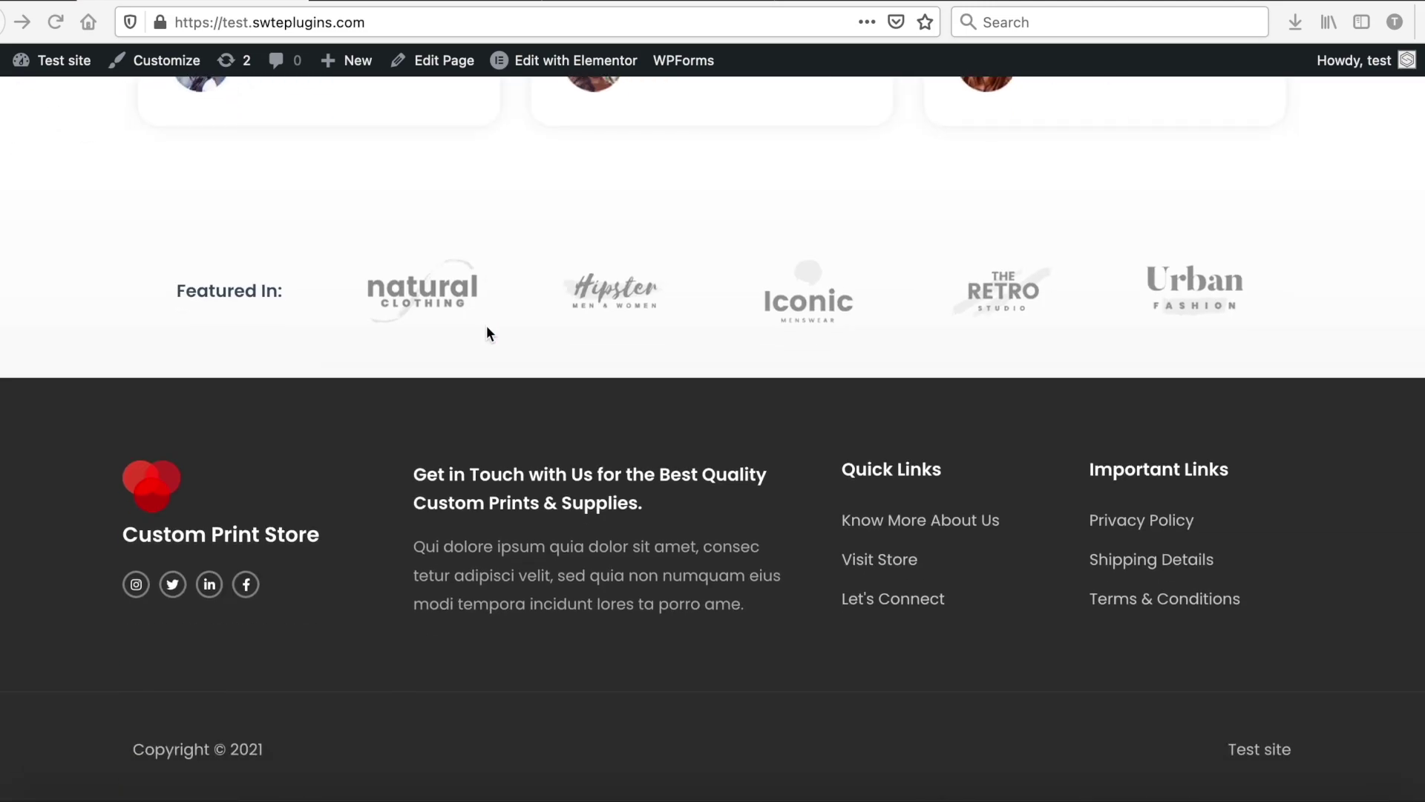
scroll(487, 327, "up", 20)
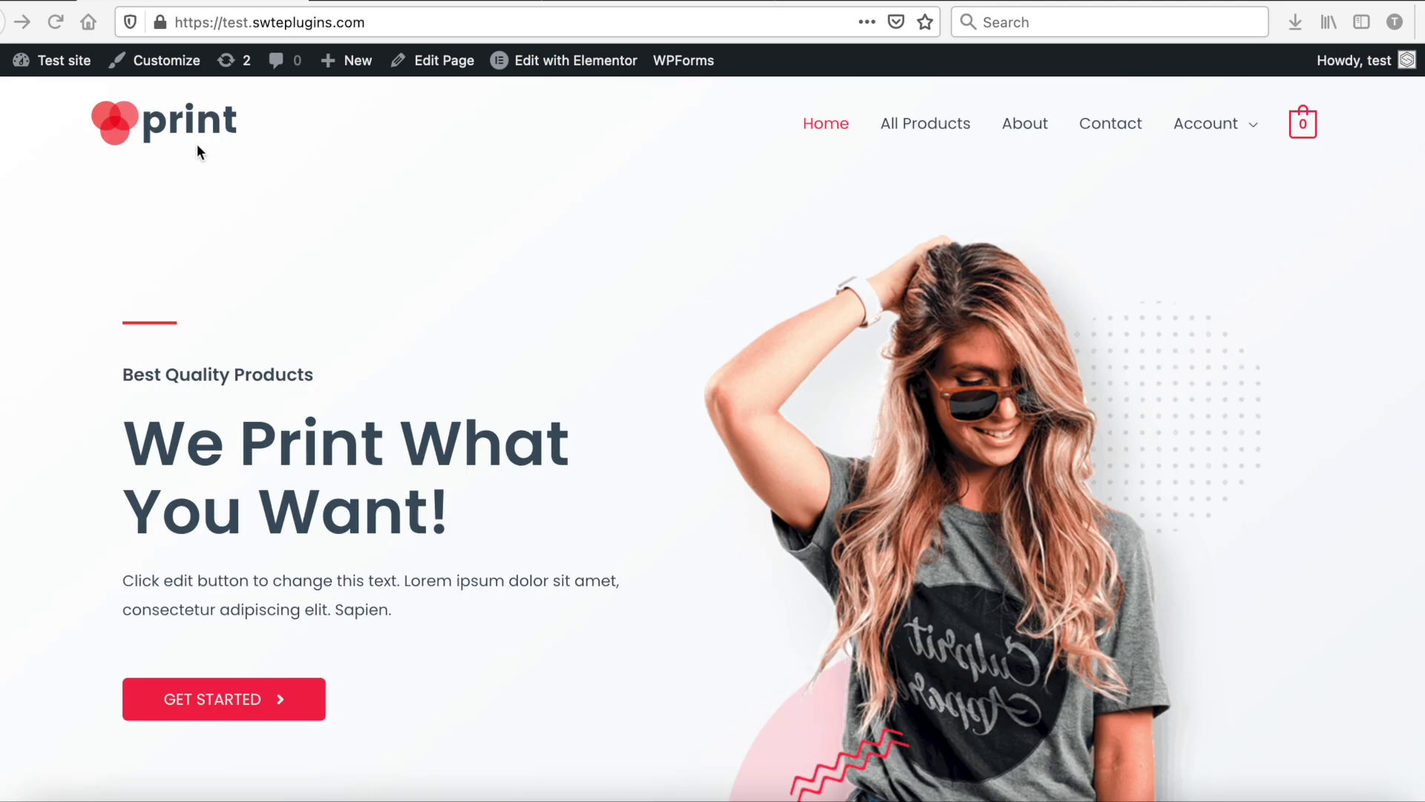
left_click(82, 67)
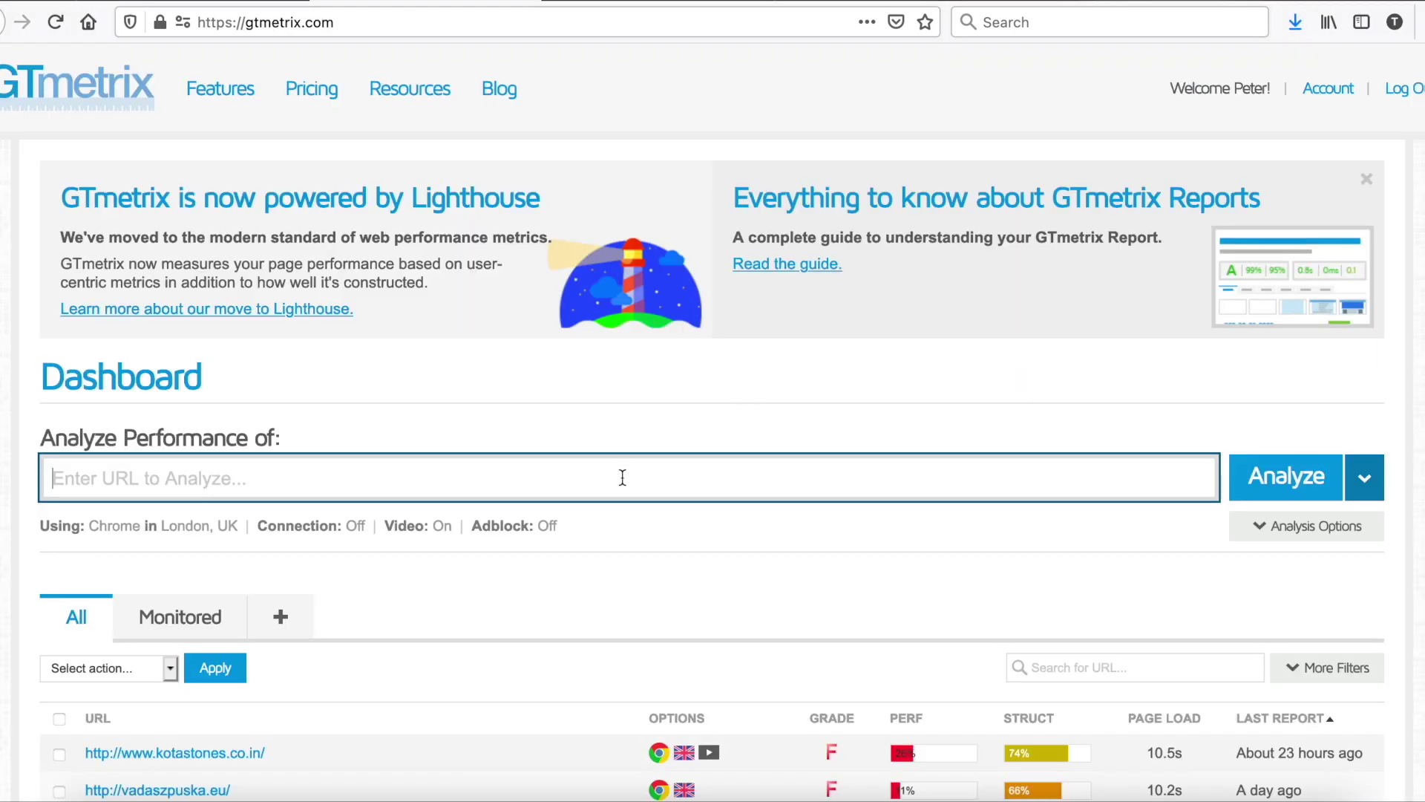
type("https://test.swteplugins.com/")
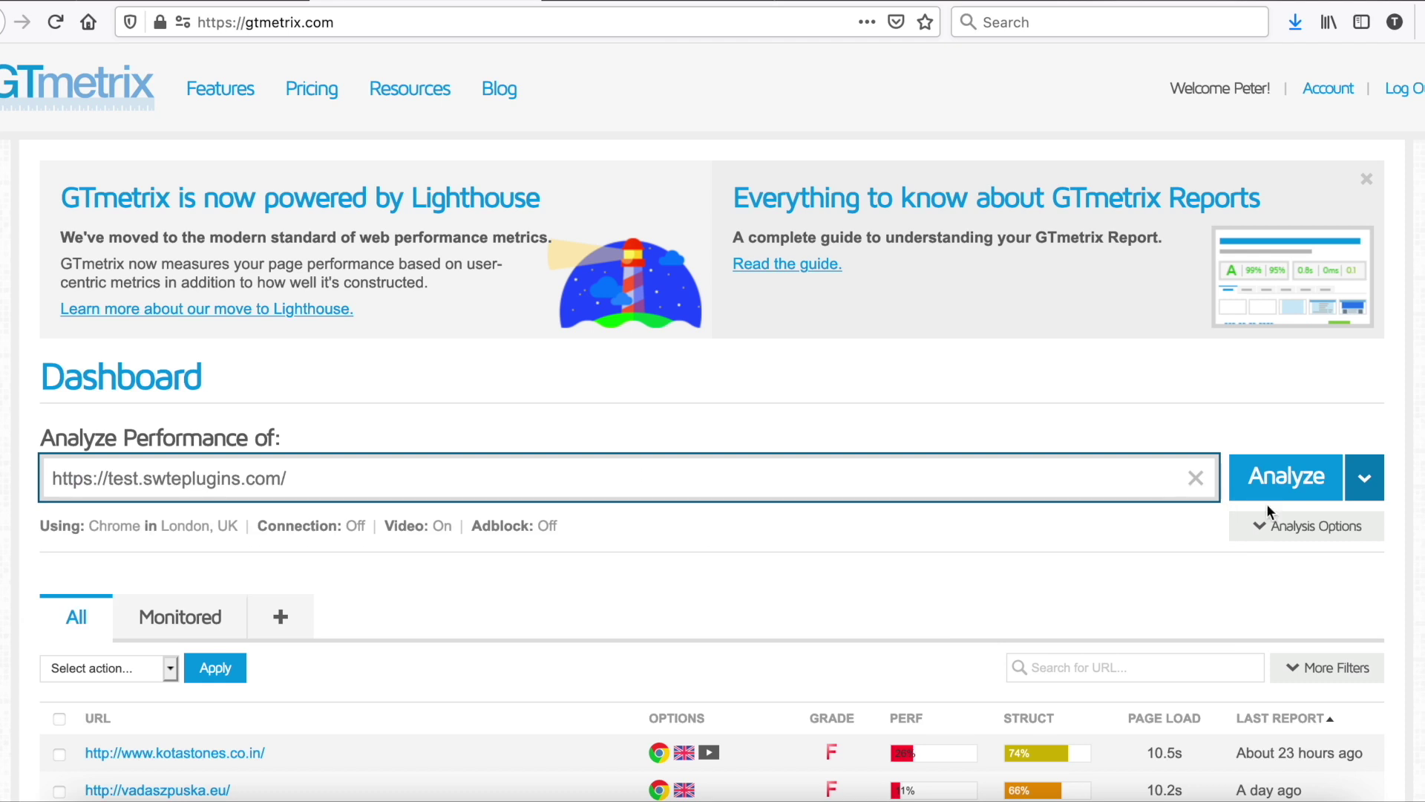
left_click(1273, 487)
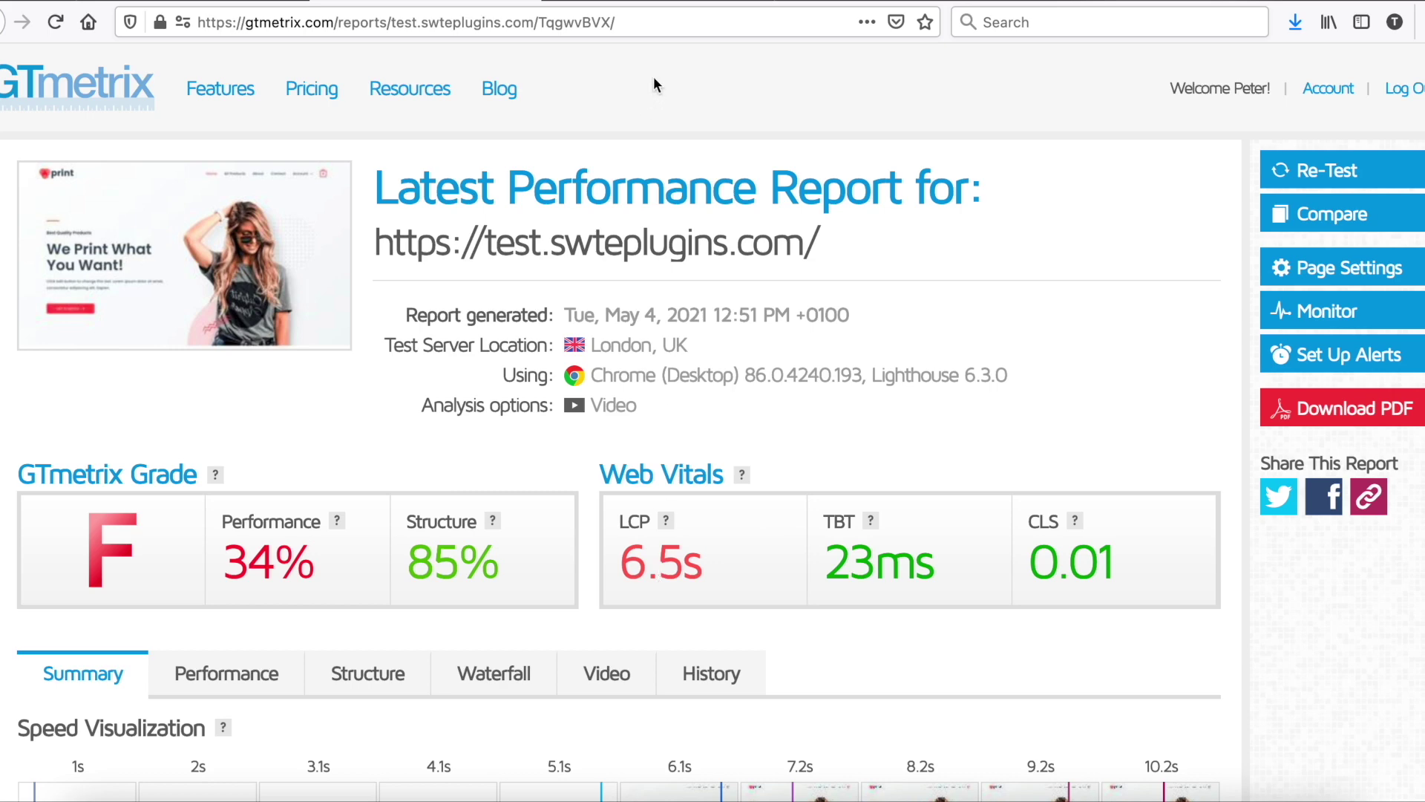
Step: Analyze the site's URL in PageSpeed Insights
left_click(643, 1)
left_click(646, 242)
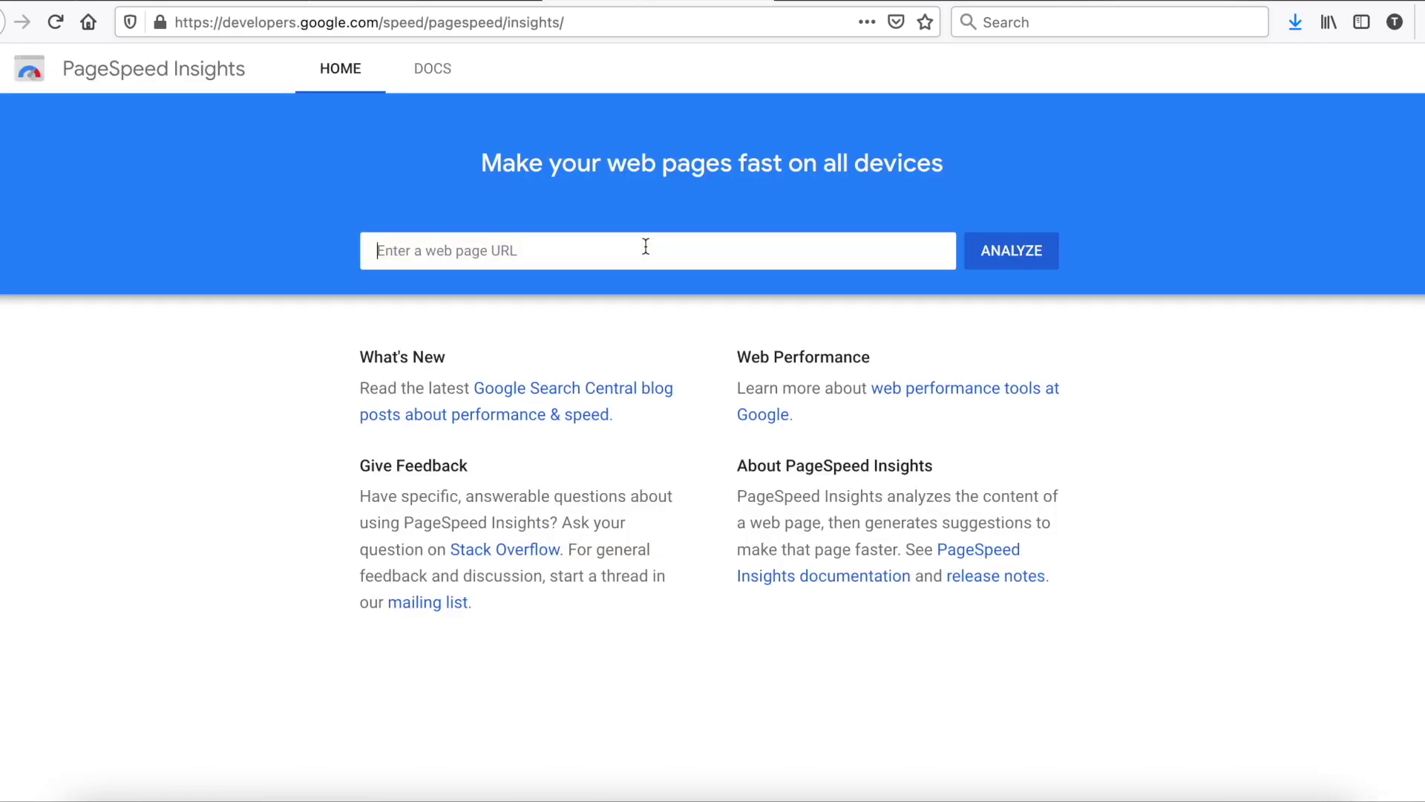
type("https://test.swteplugins.com/")
key("Return")
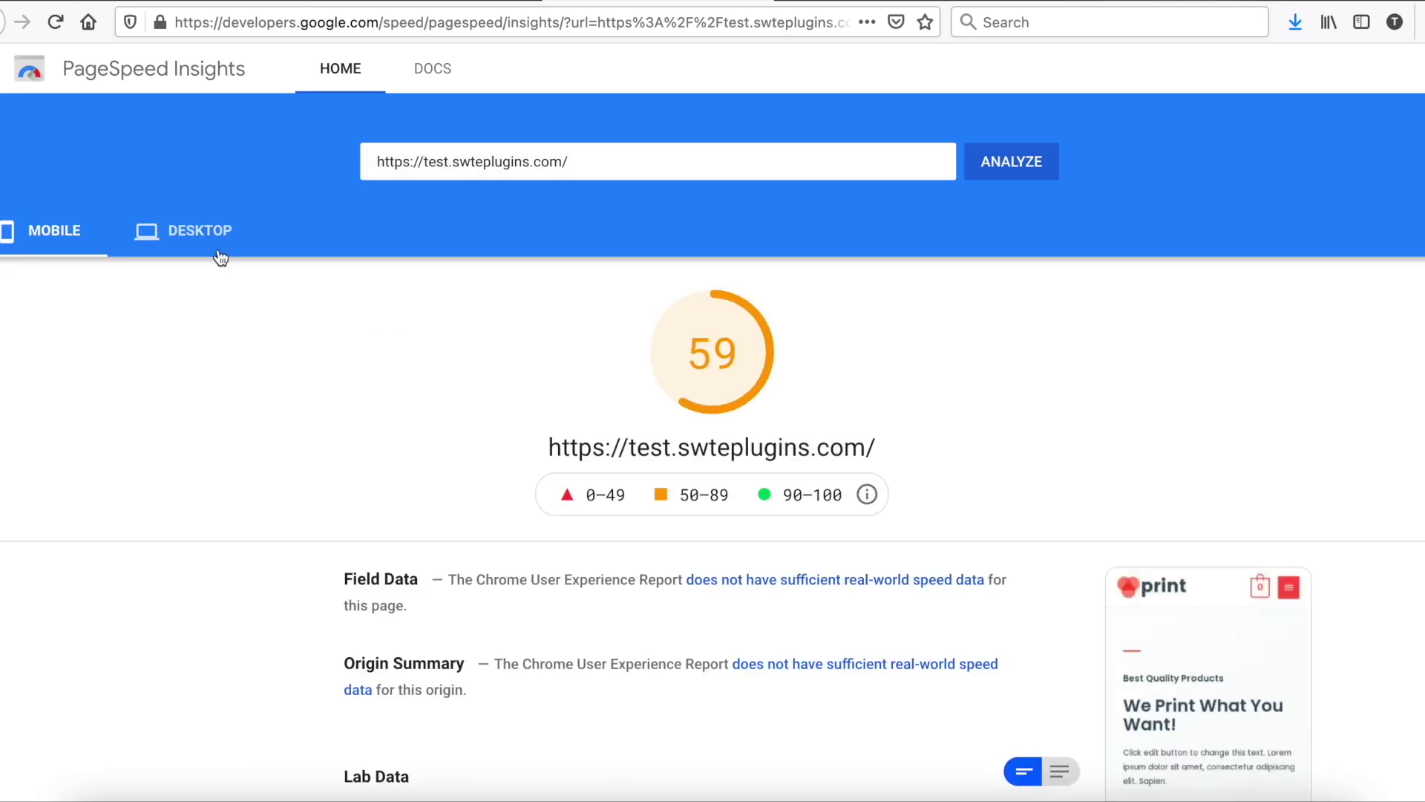
Step: Compare the mobile score of 59 with the desktop score of 91
left_click(201, 231)
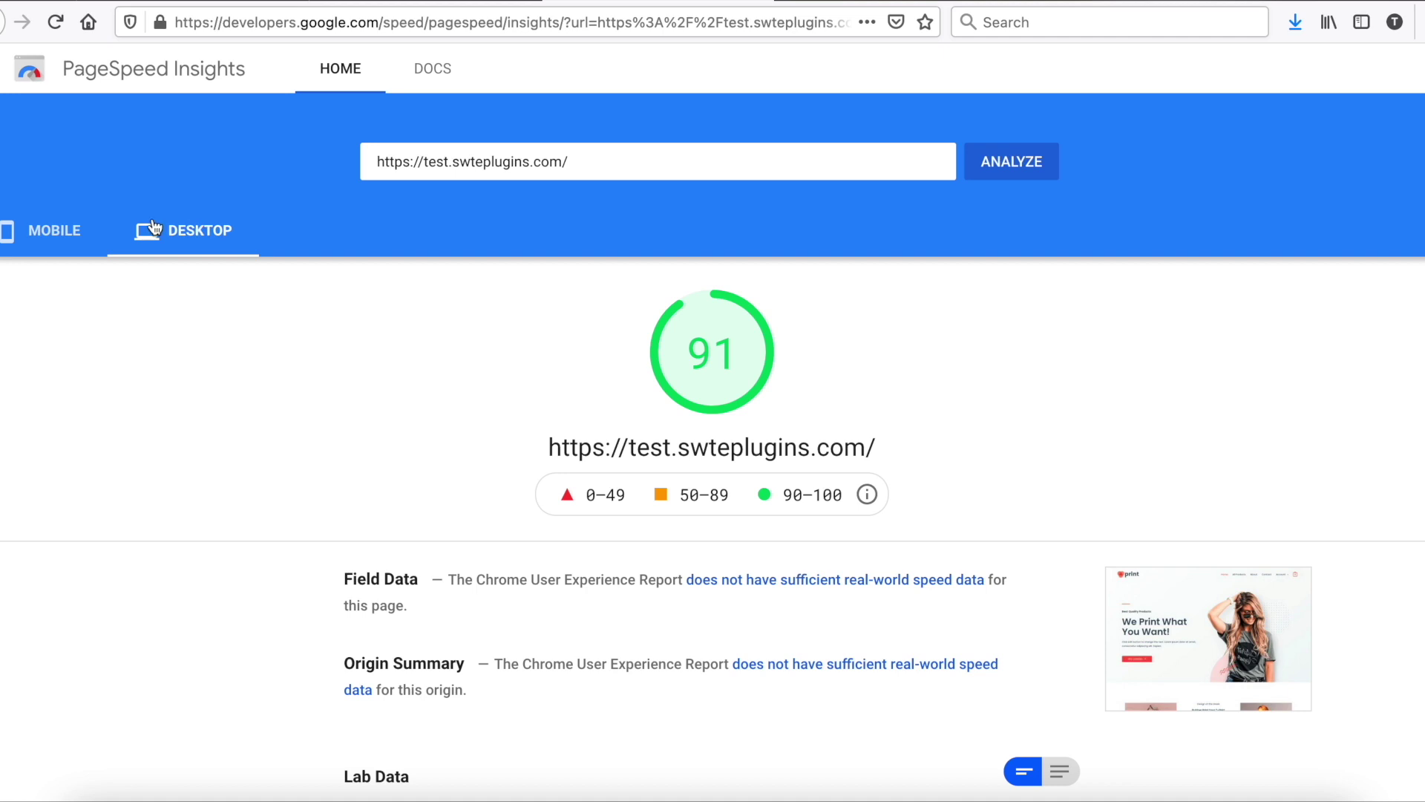
left_click(72, 224)
scroll(345, 355, "down", 5)
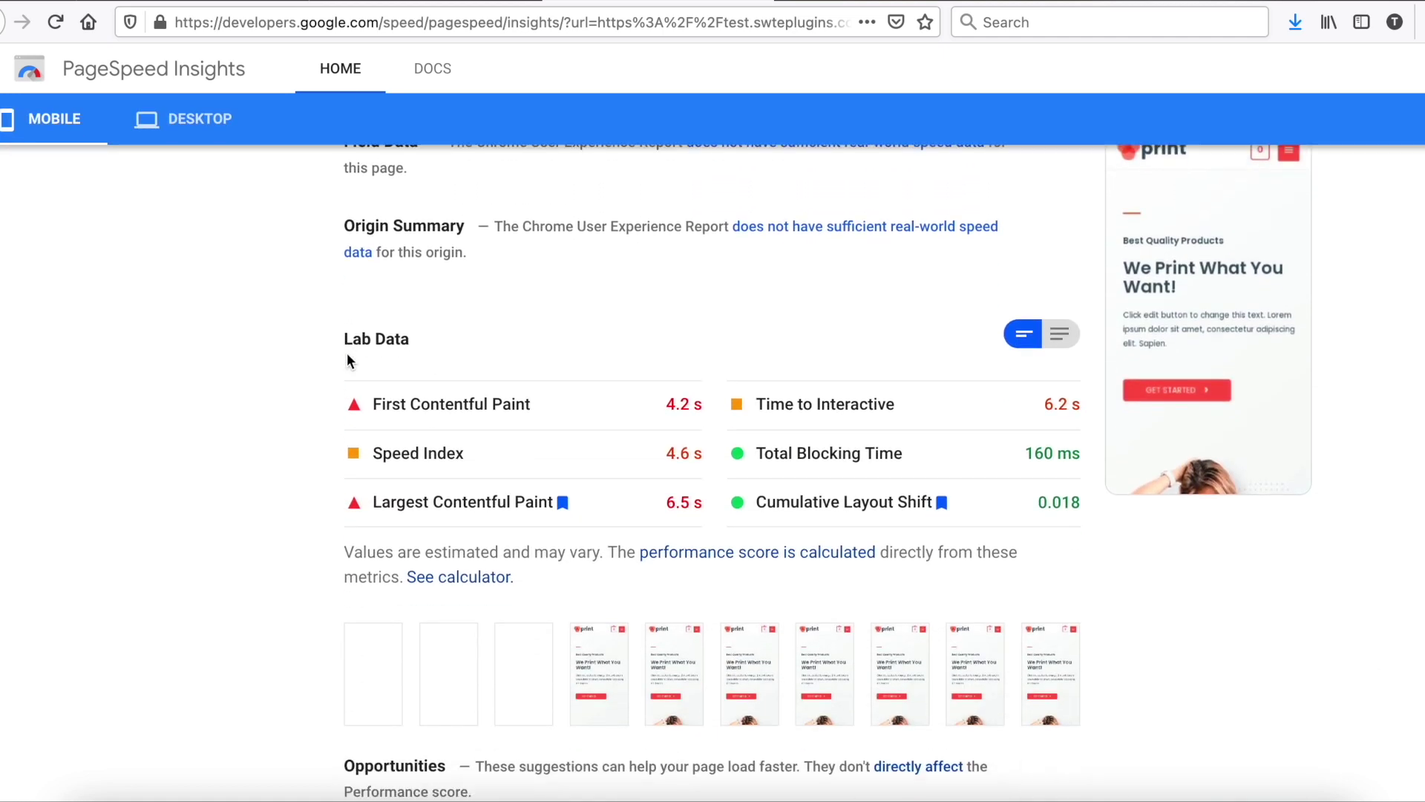
scroll(346, 353, "down", 7)
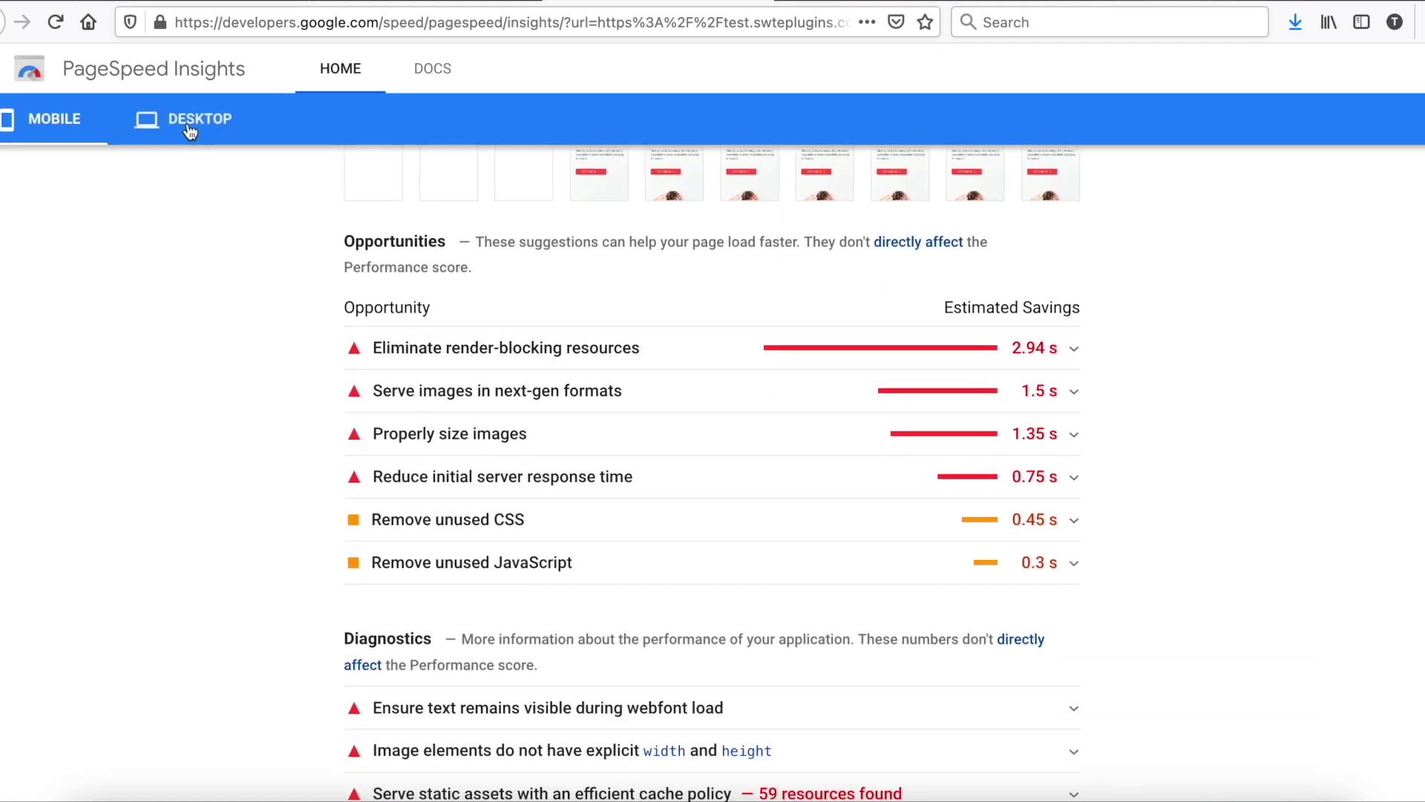
left_click(190, 131)
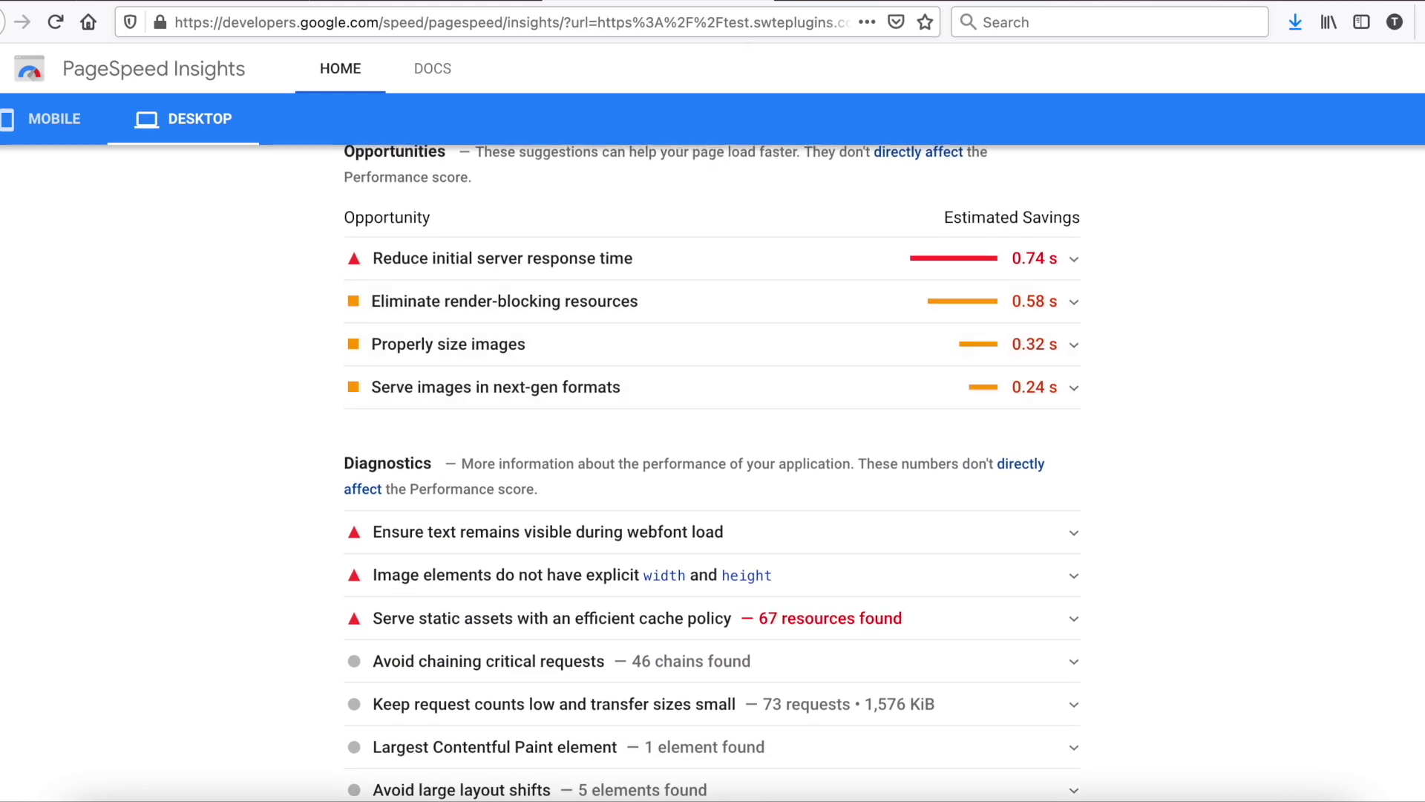
scroll(708, 327, "up", 14)
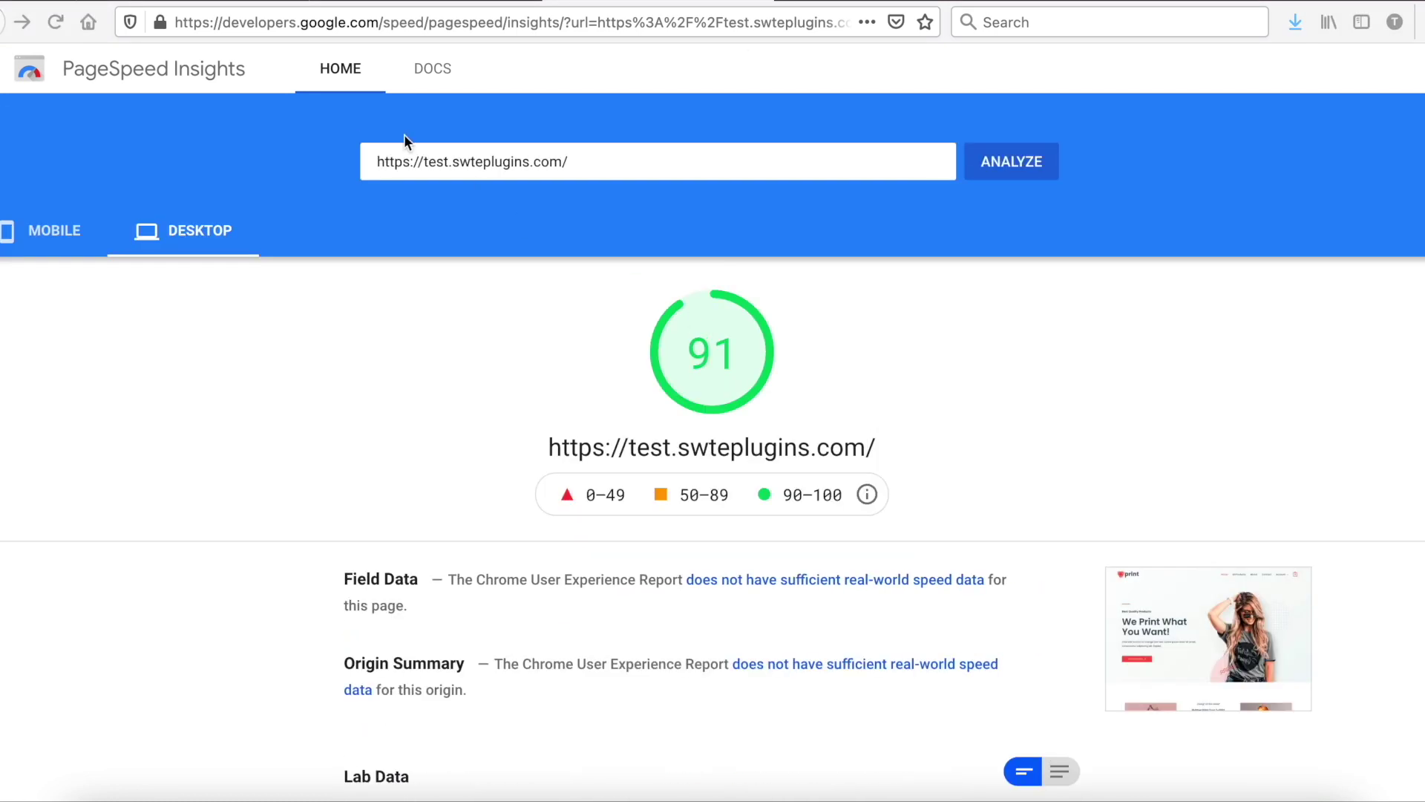
Step: Find 'swift performance lite' under Add New Plugins, install it and activate it
left_click(239, 2)
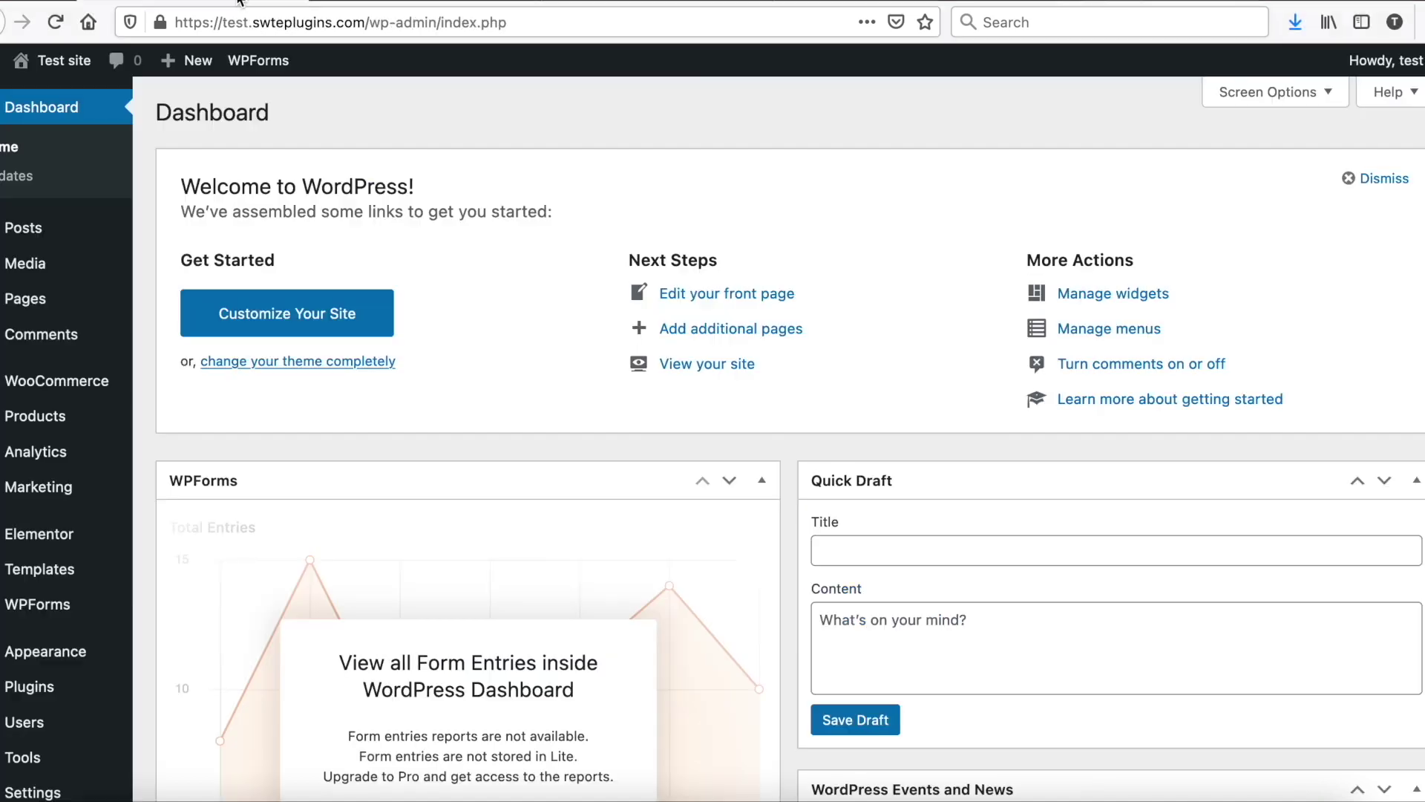
mouse_move(33, 686)
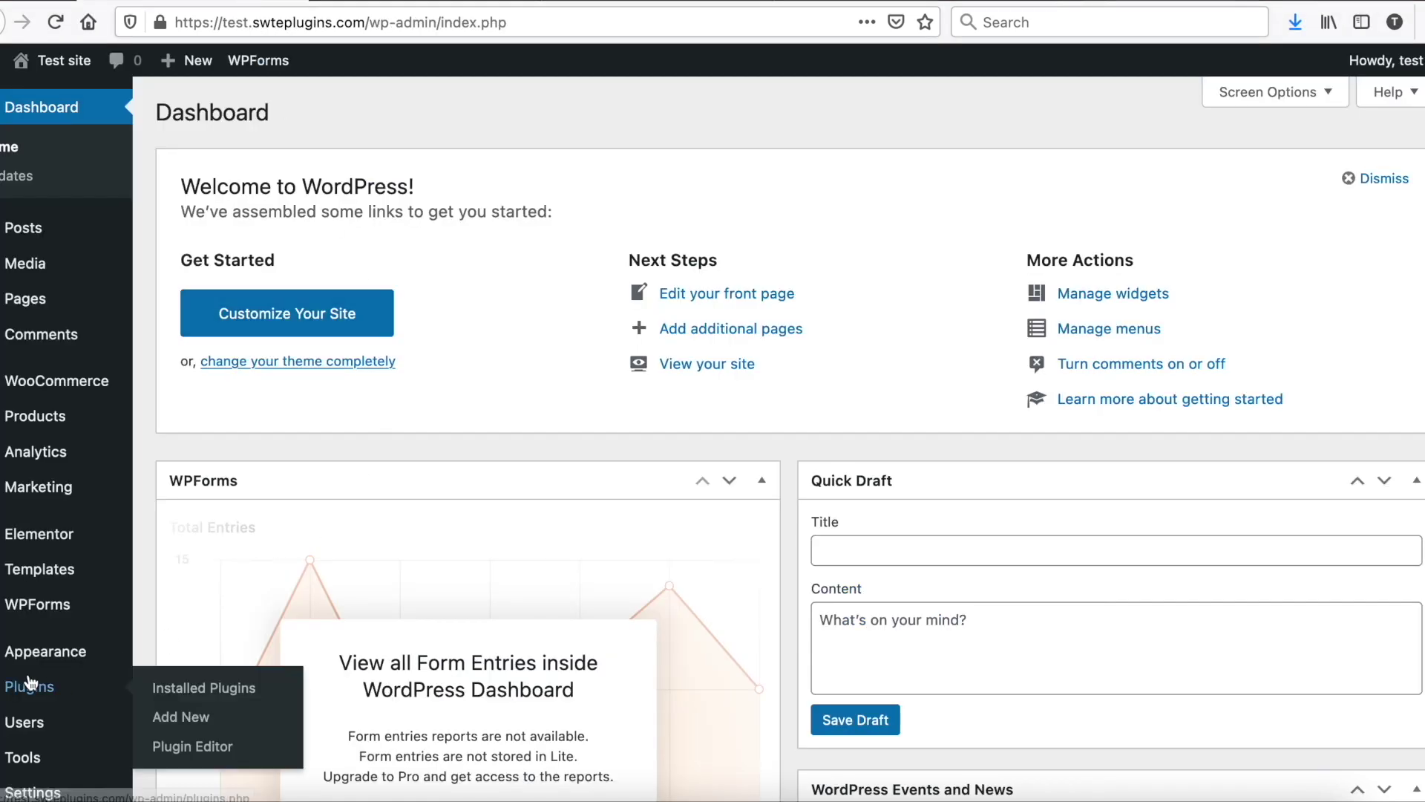
left_click(191, 719)
left_click(1266, 172)
type("swift performance lite")
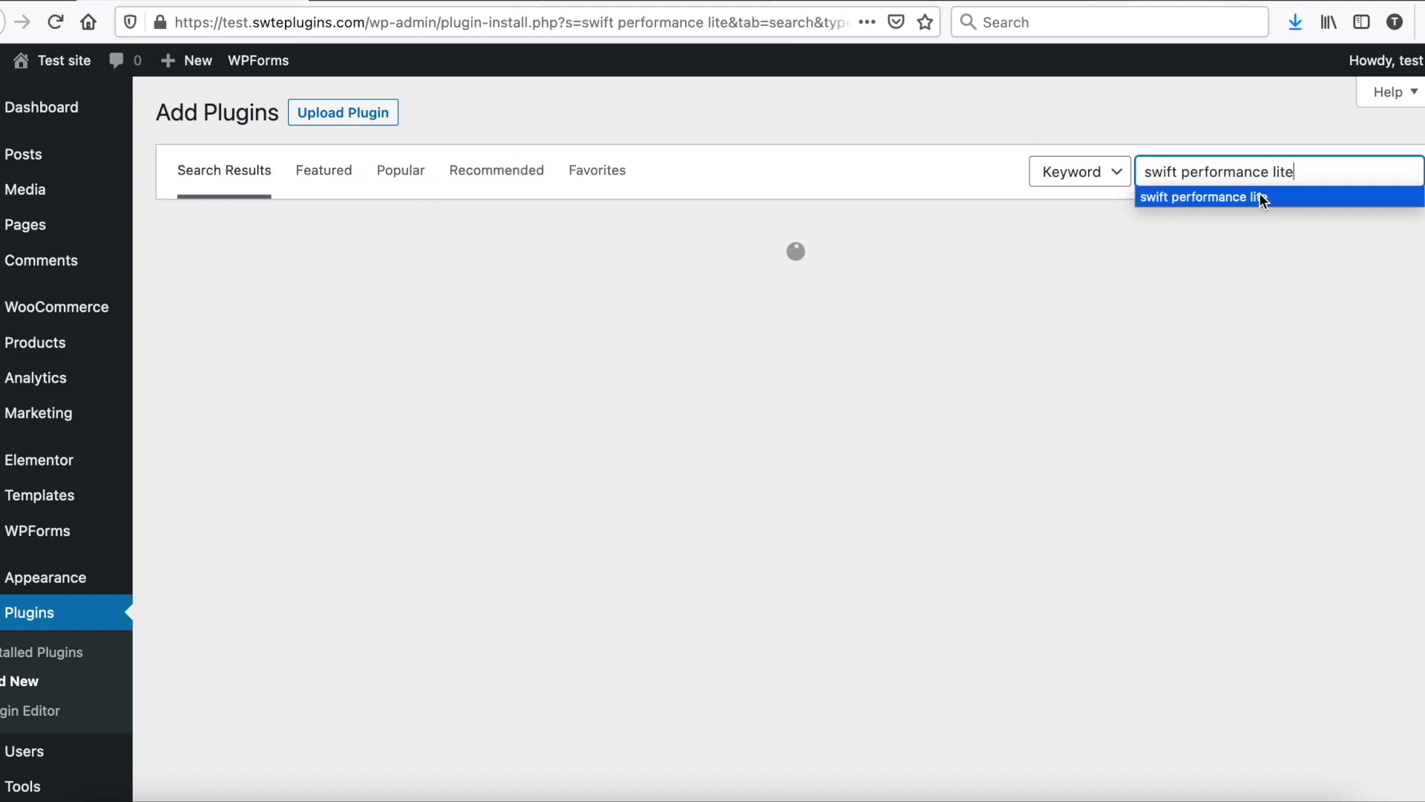
left_click(1260, 195)
left_click(742, 293)
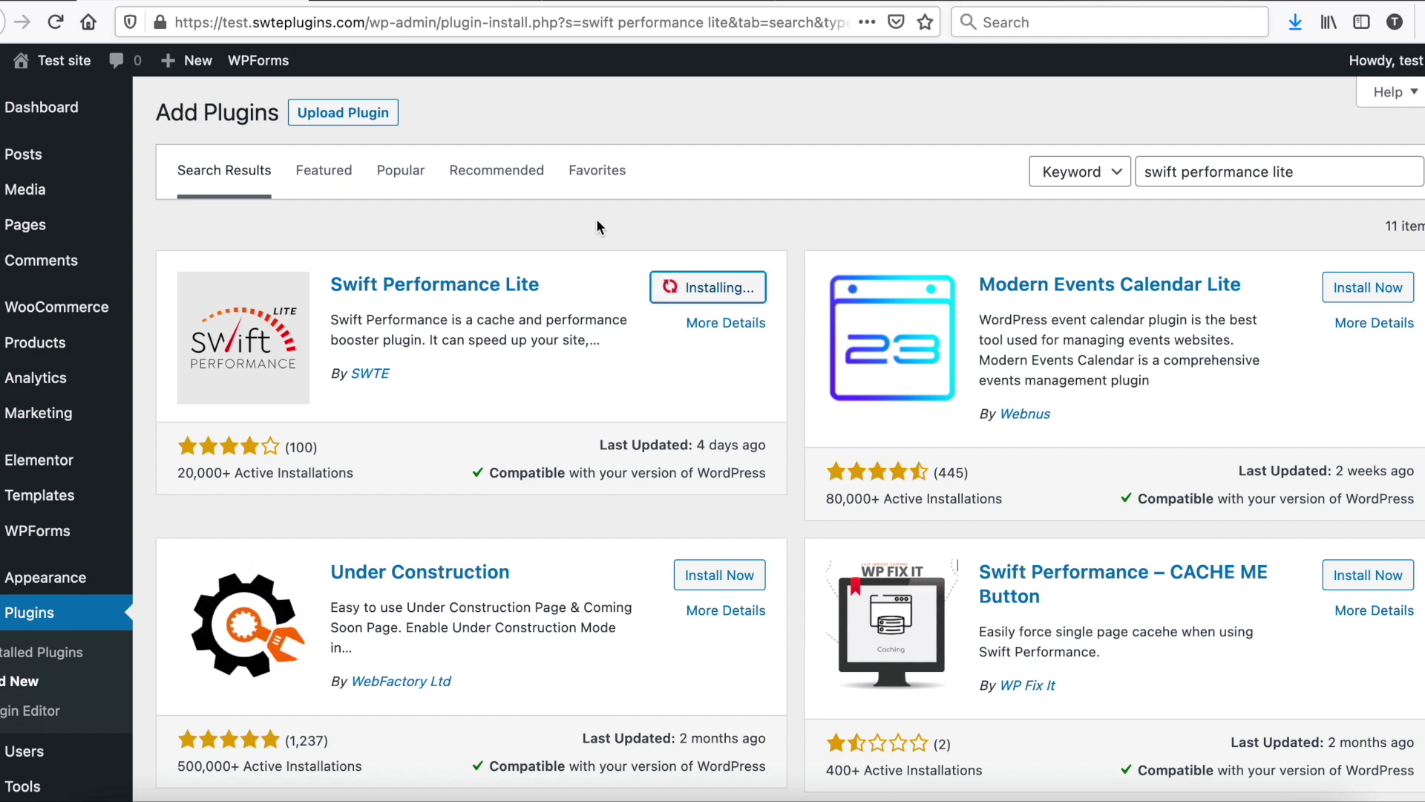
left_click(727, 294)
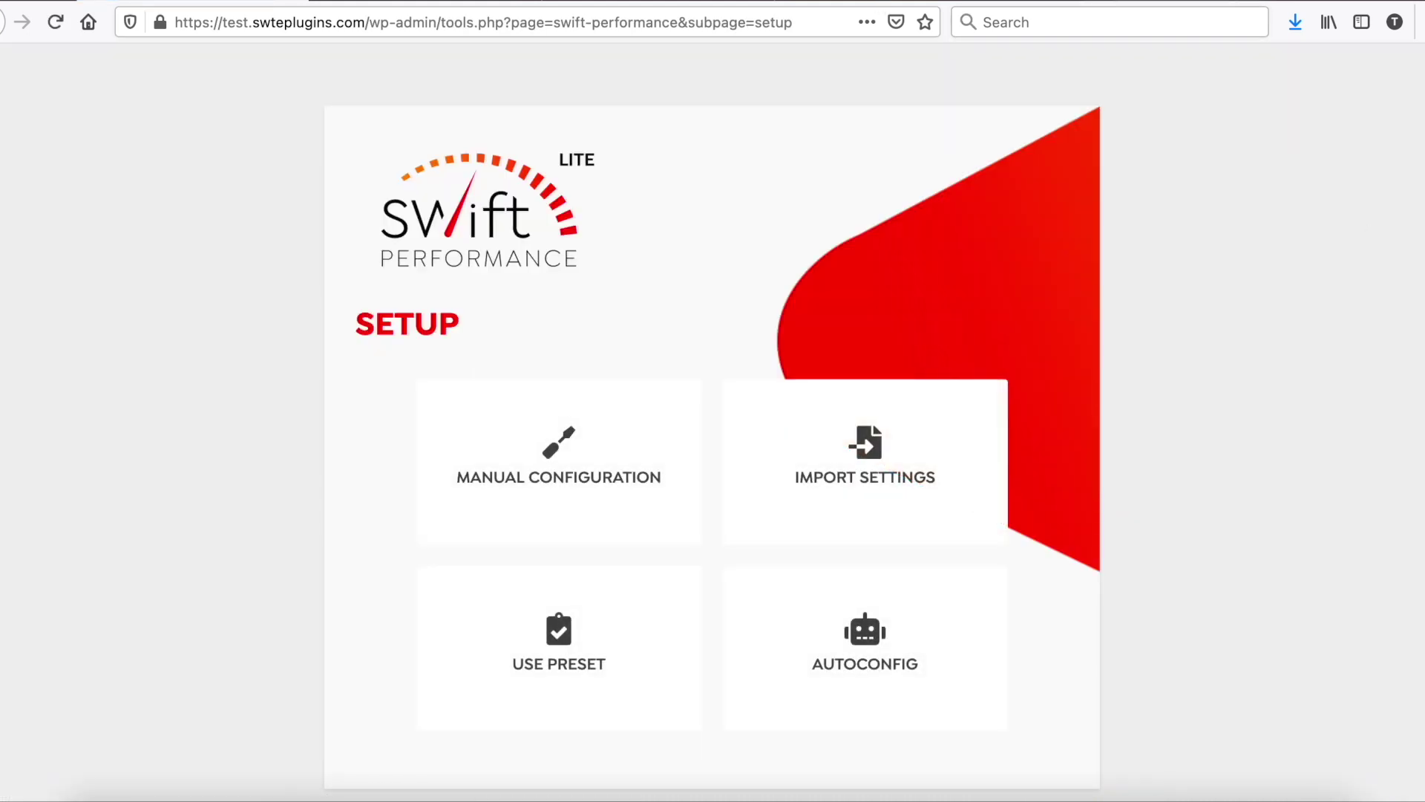
Step: Run the Autoconfig wizard, which detects Apache, 128M PHP memory and Cloudflare cache
left_click(929, 630)
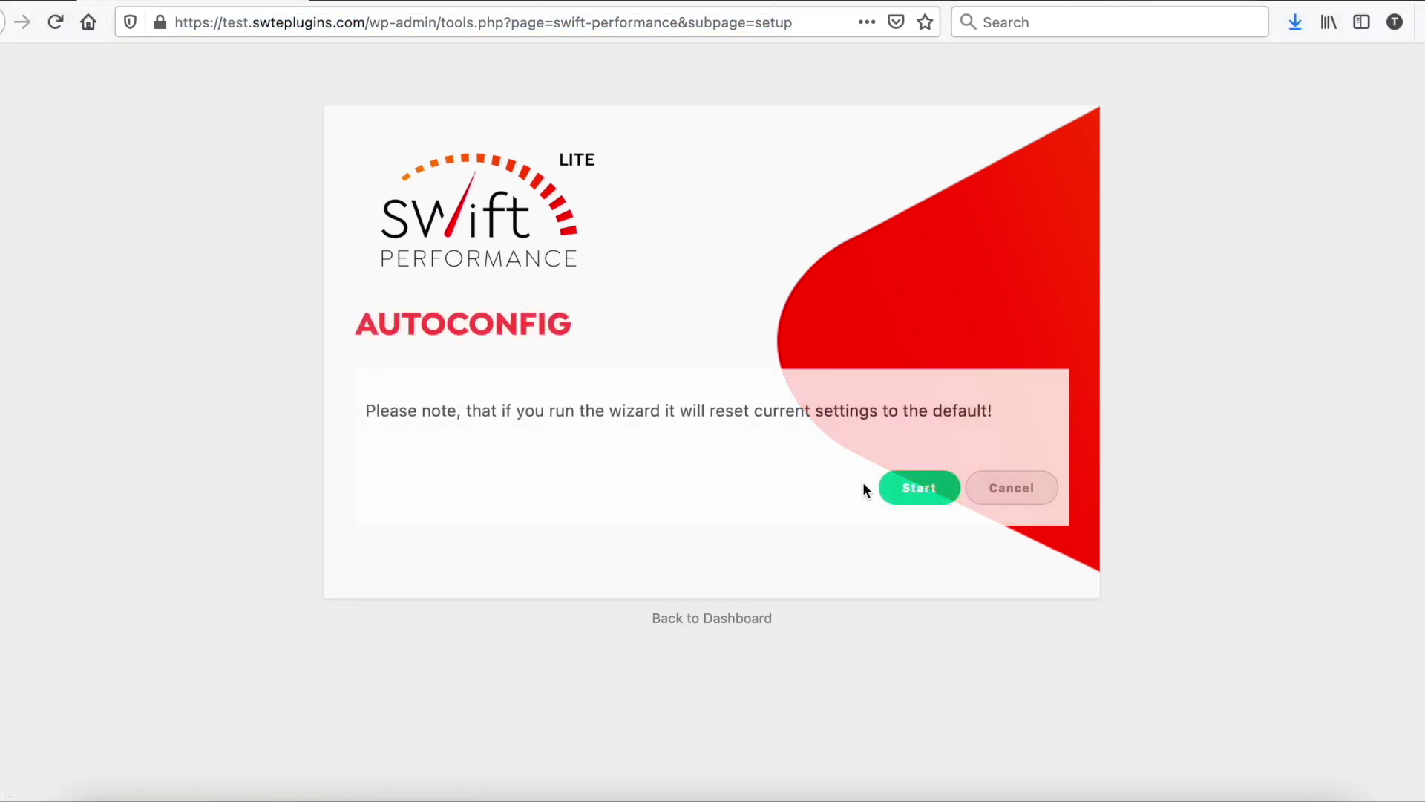
left_click(933, 512)
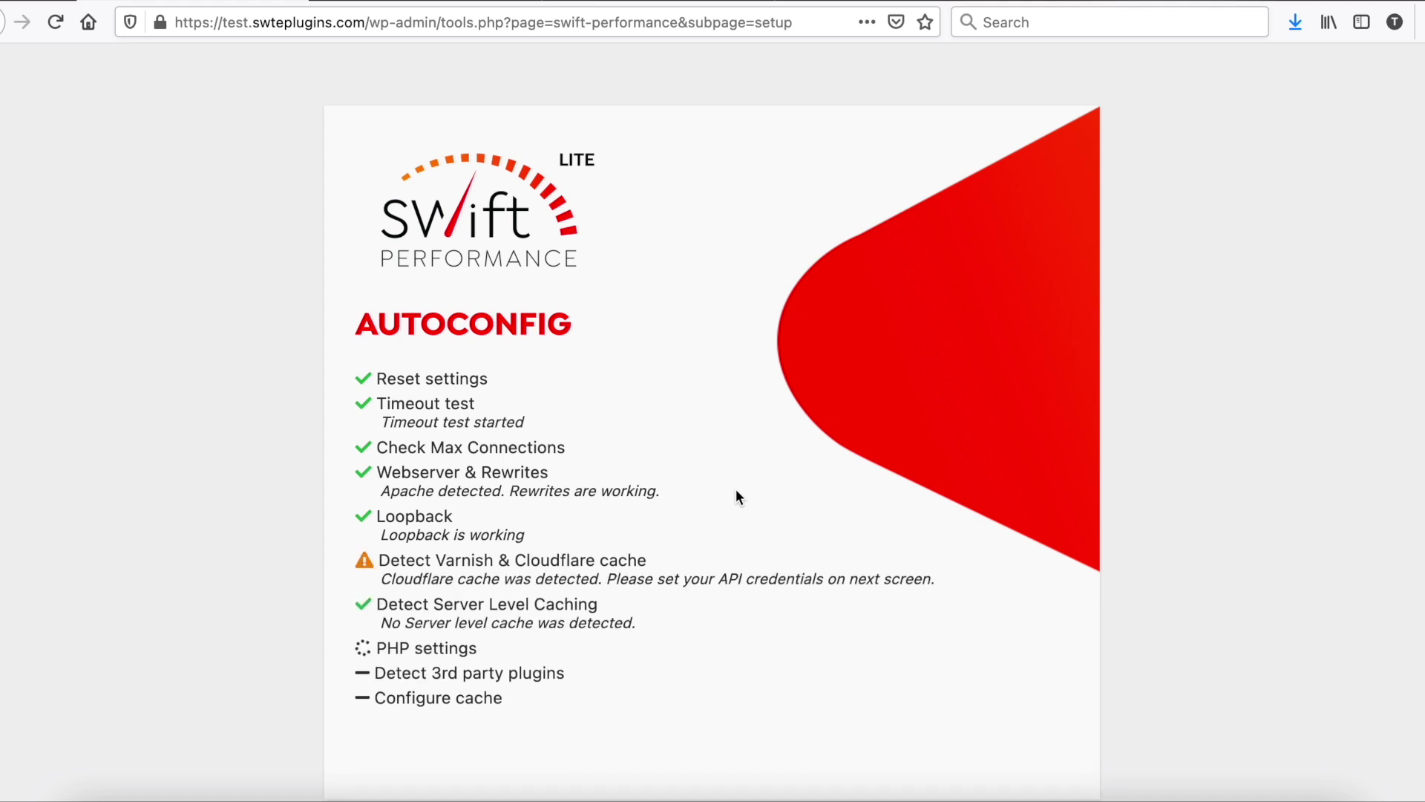
double_click(629, 579)
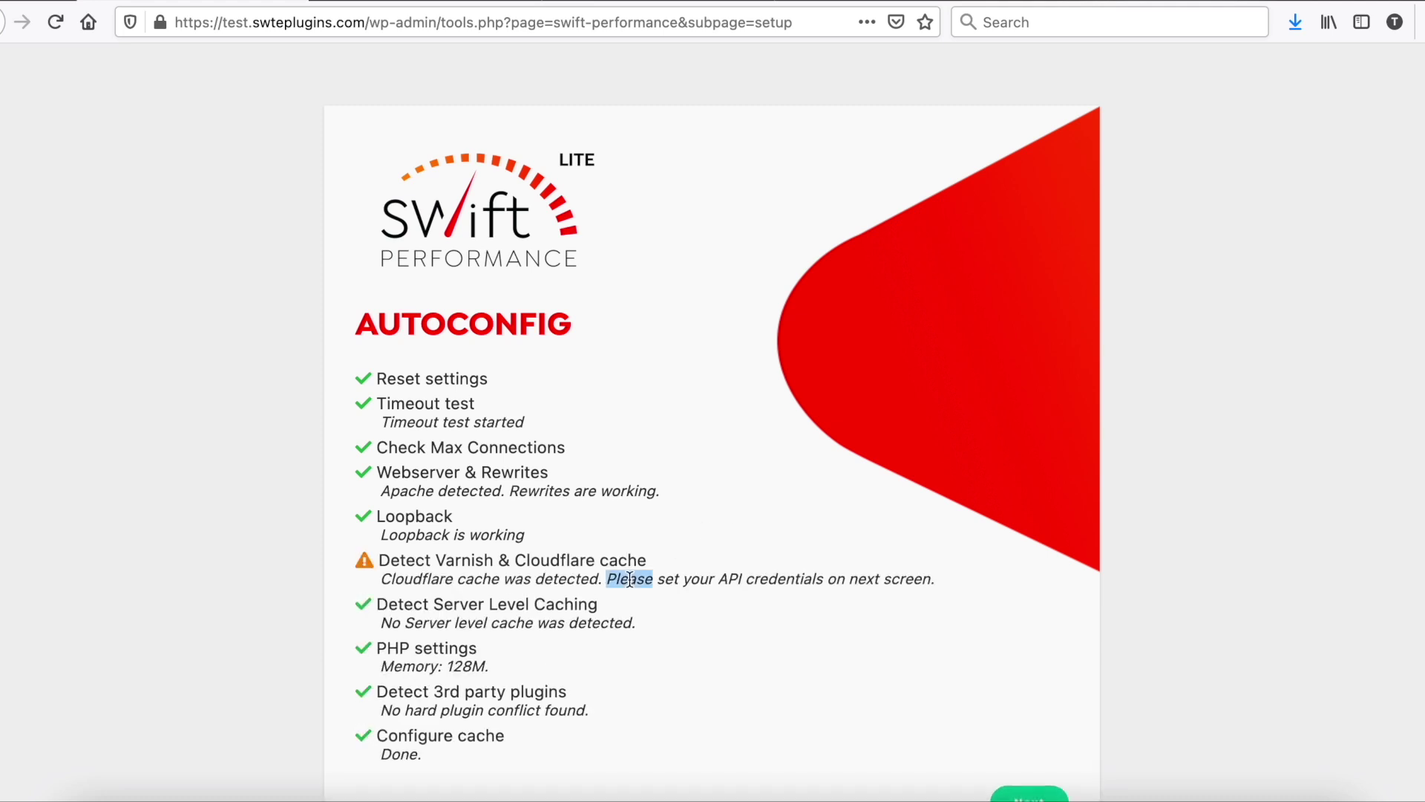
scroll(1018, 676, "down", 1)
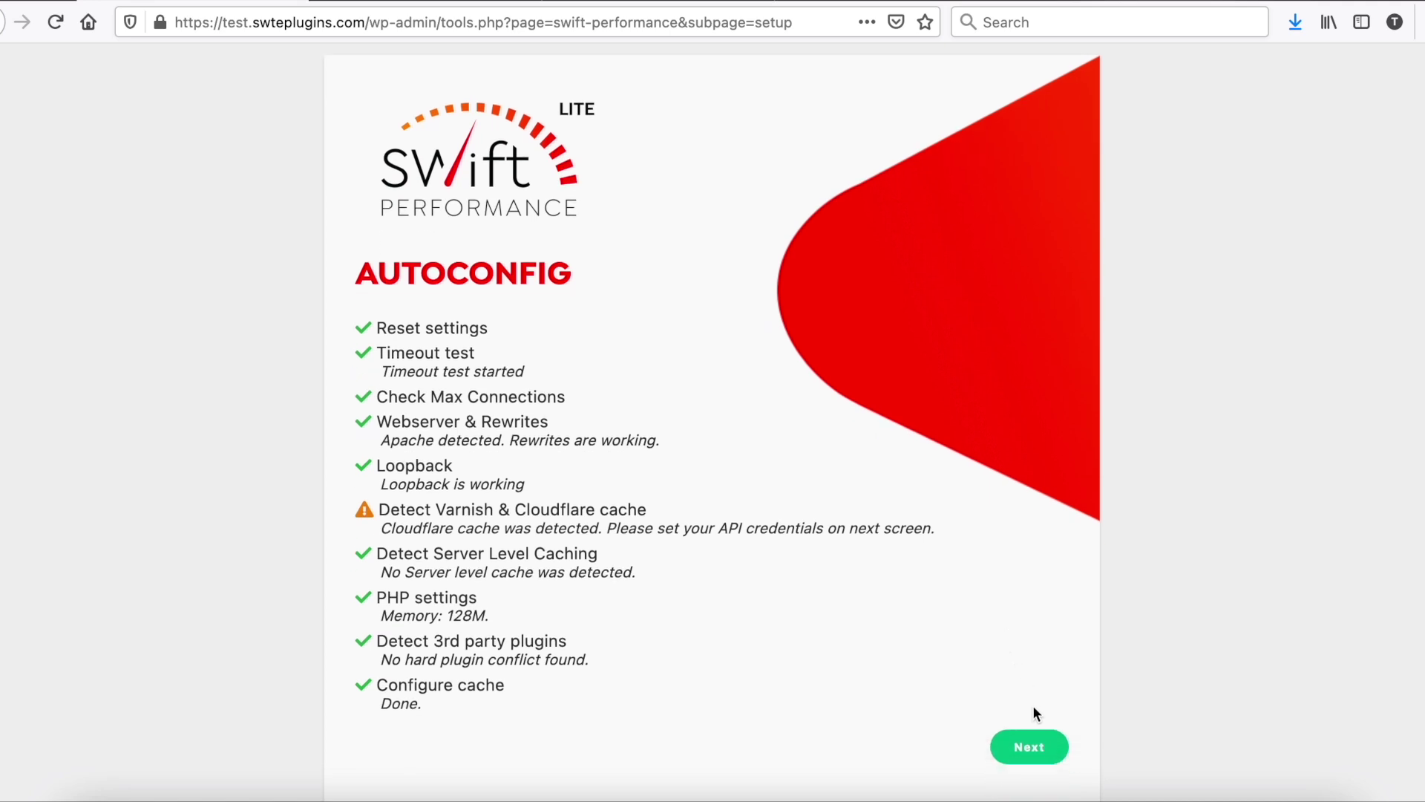
left_click(1038, 735)
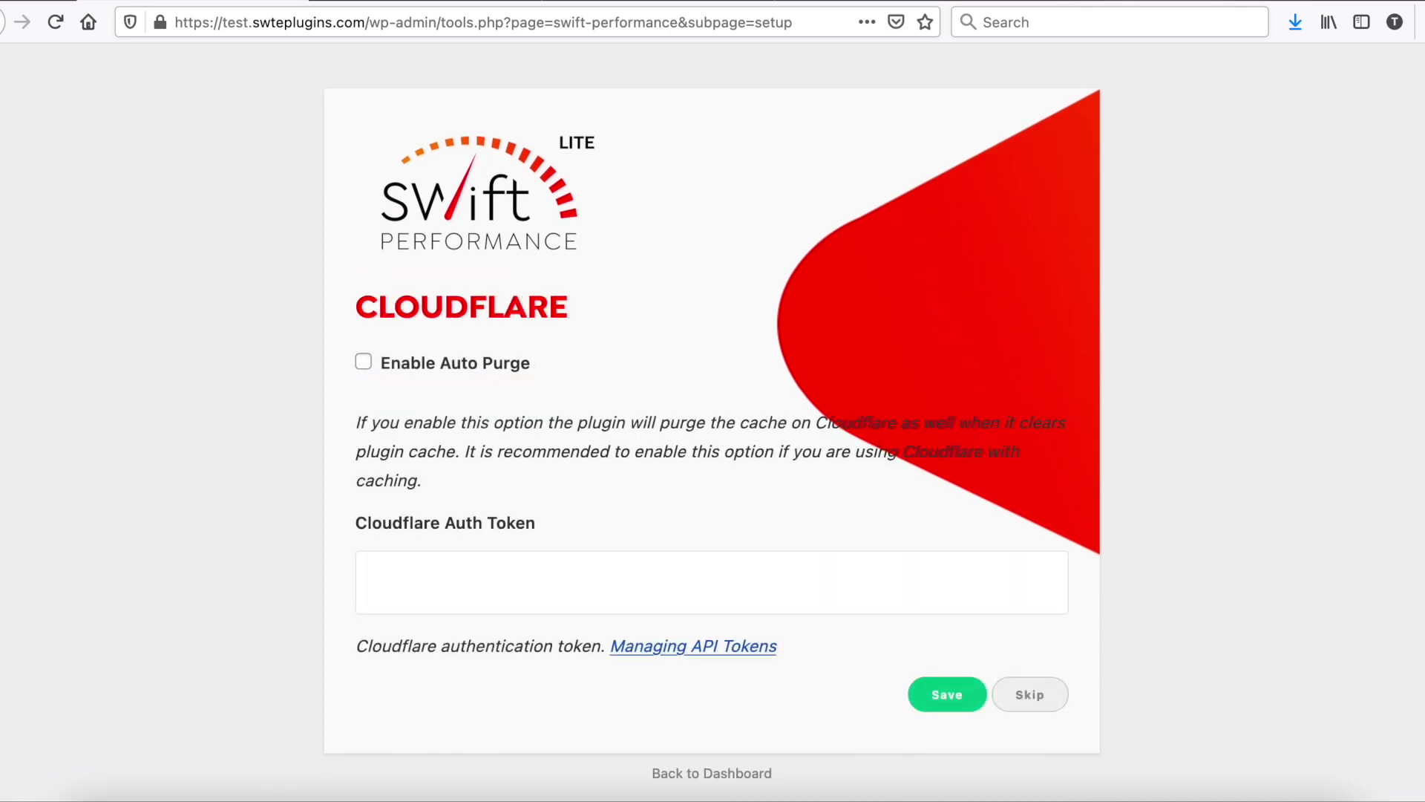
Step: Save the Cloudflare auth token with auto purge, then cache the home page from the dashboard
key("ctrl+v")
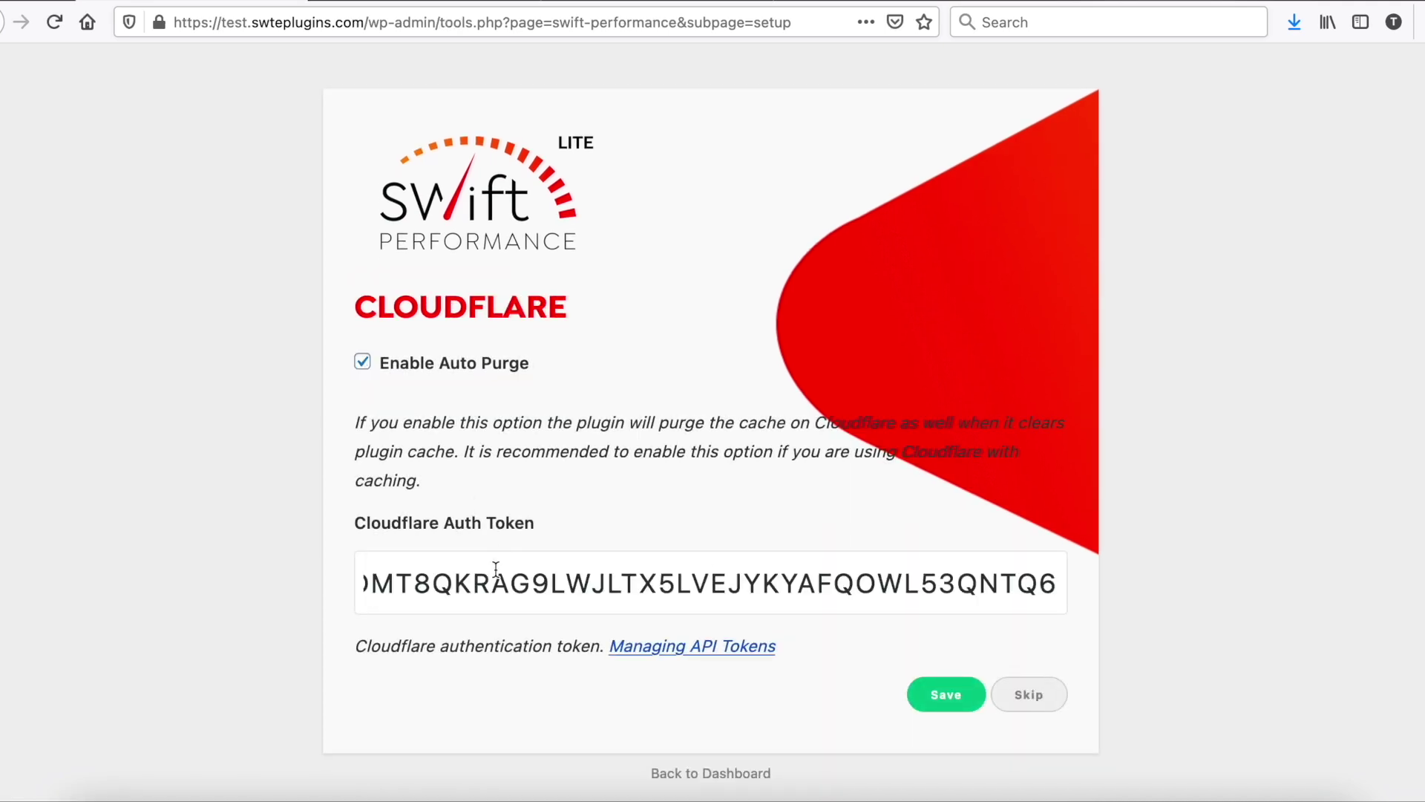
left_click(969, 692)
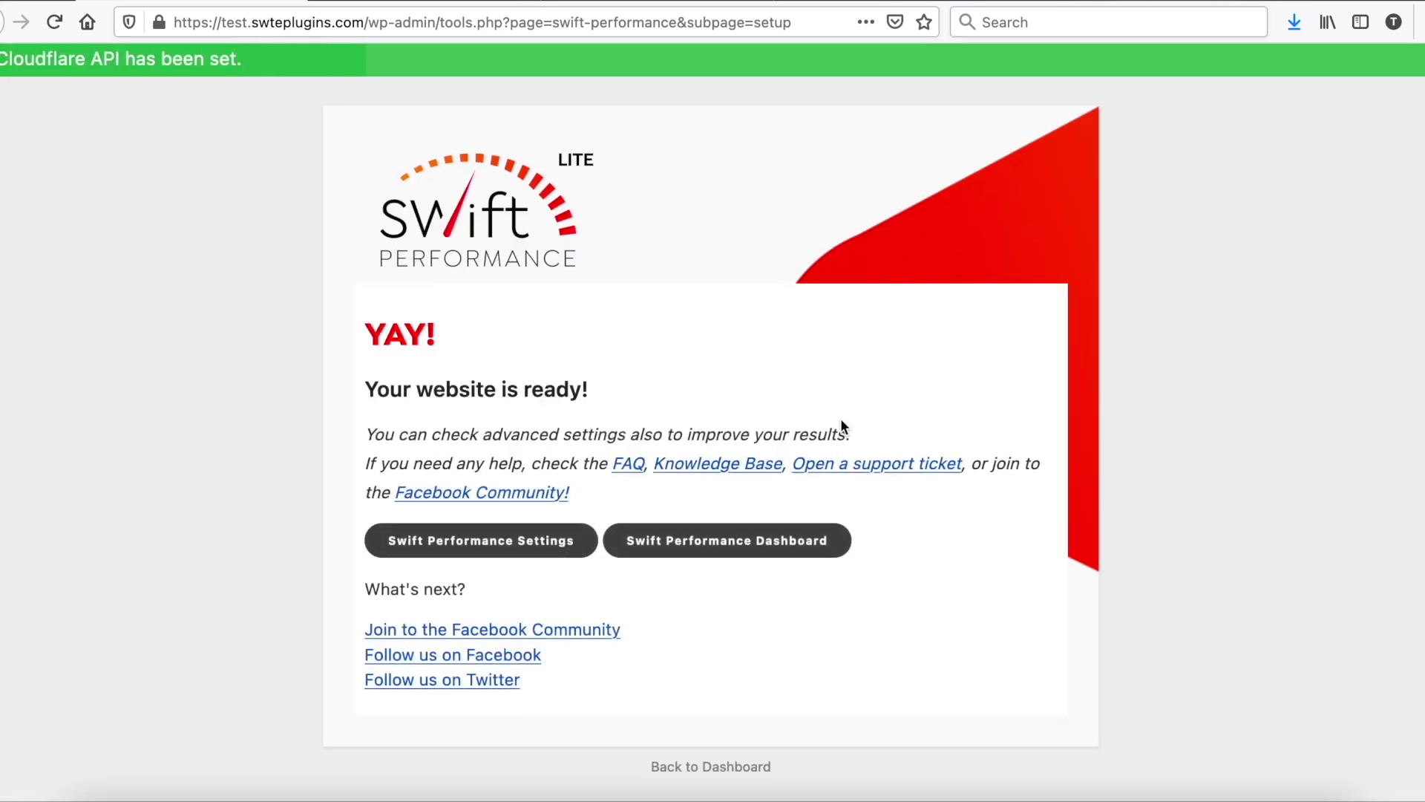
left_click(758, 542)
scroll(756, 533, "down", 10)
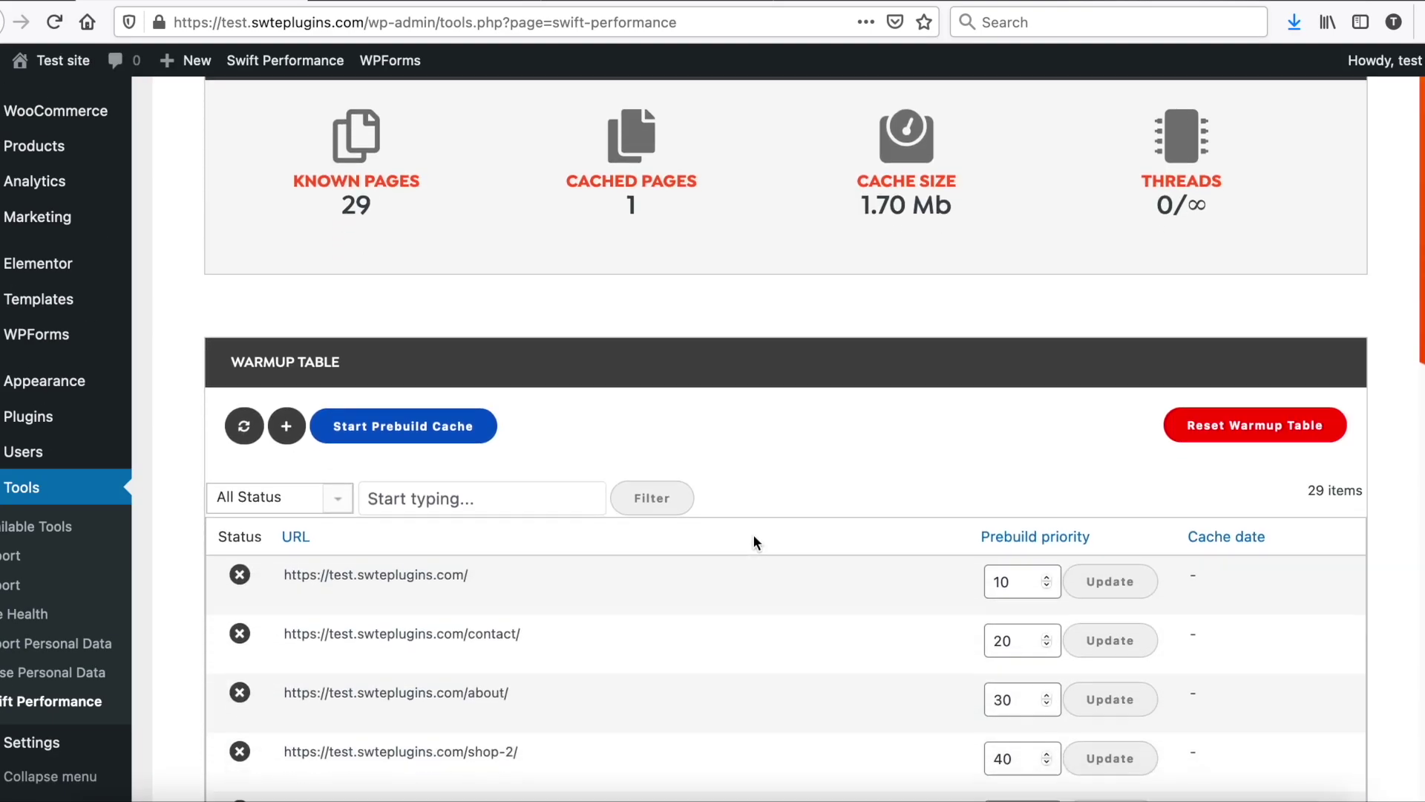
left_click(390, 598)
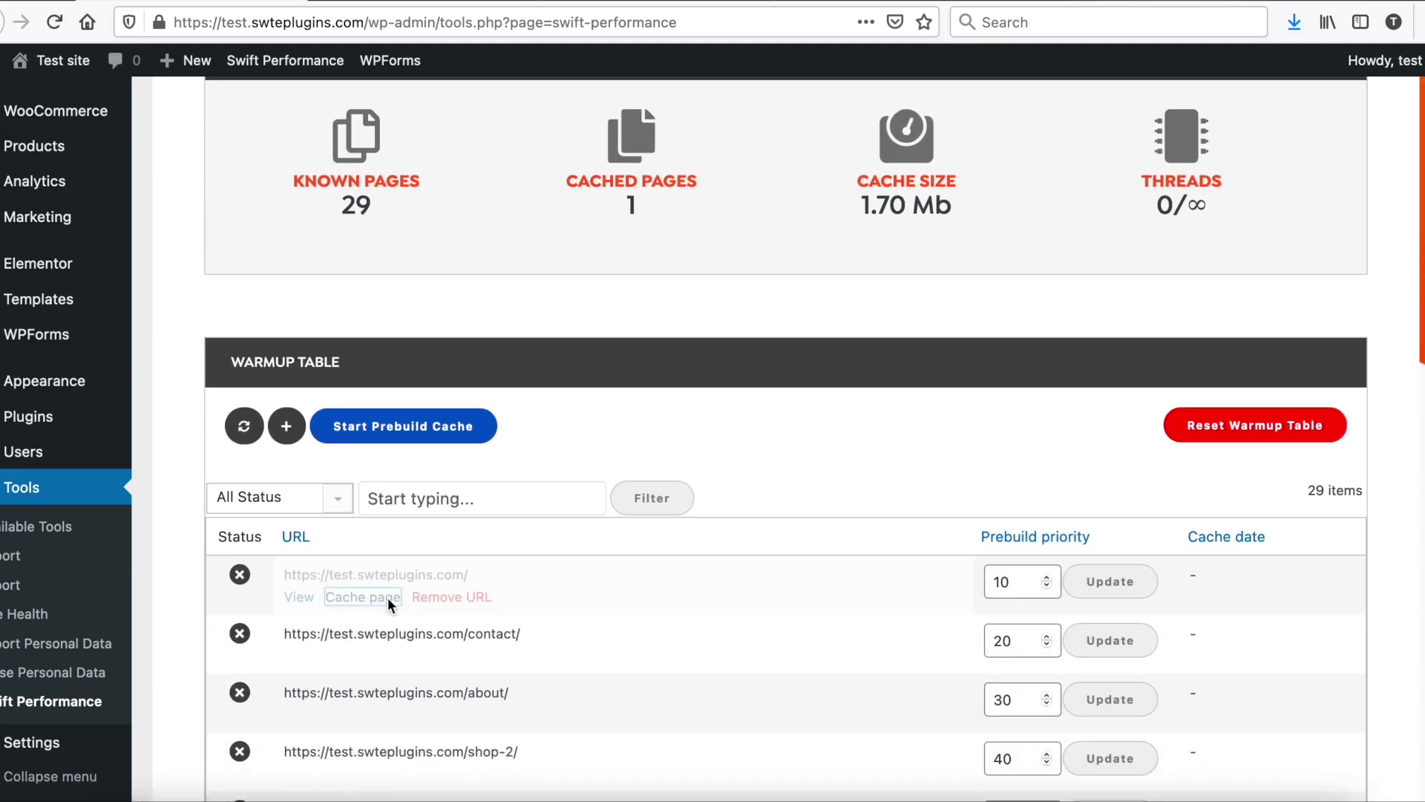
left_click(414, 6)
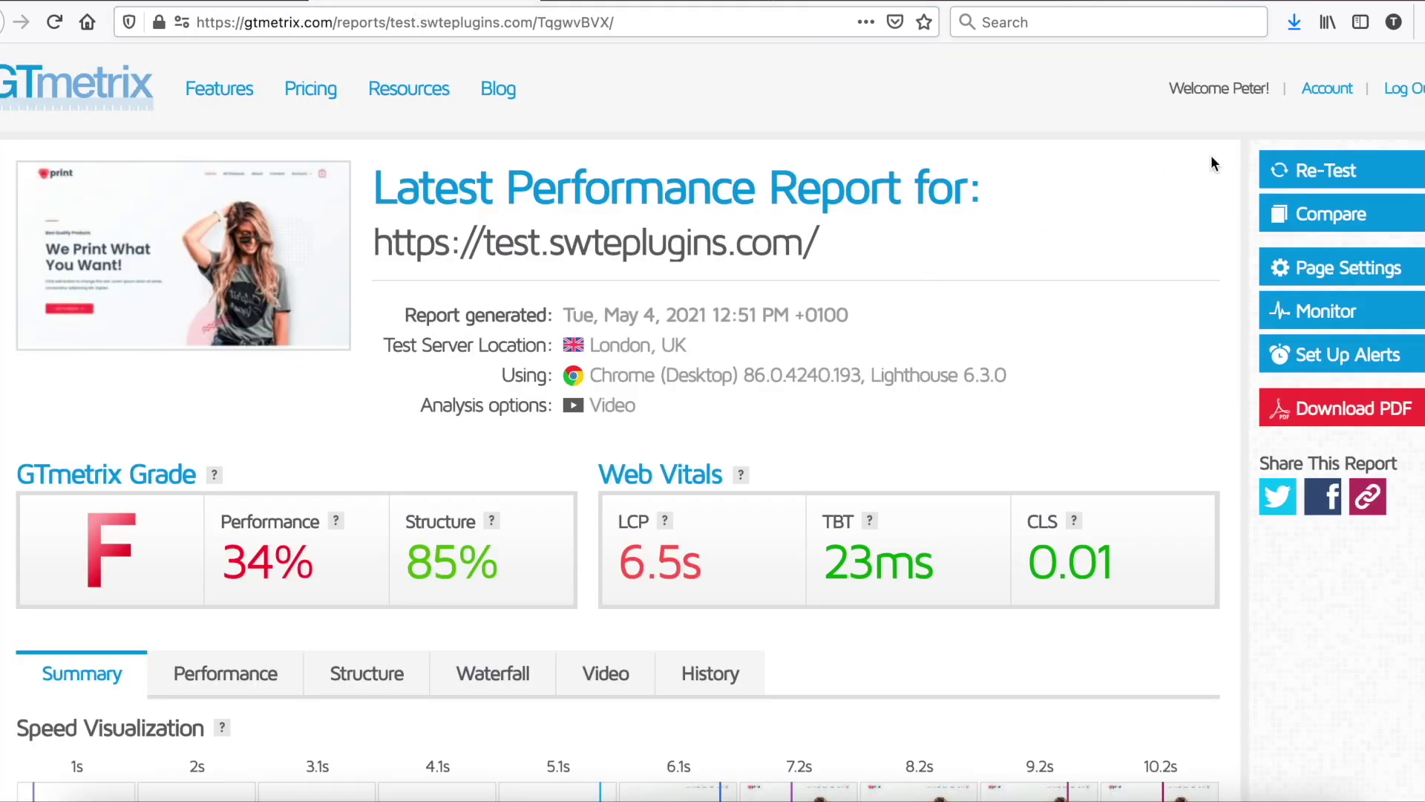
Step: Re-run the GTmetrix and PageSpeed tests; GTmetrix now gives grade D, 58% performance
left_click(1299, 173)
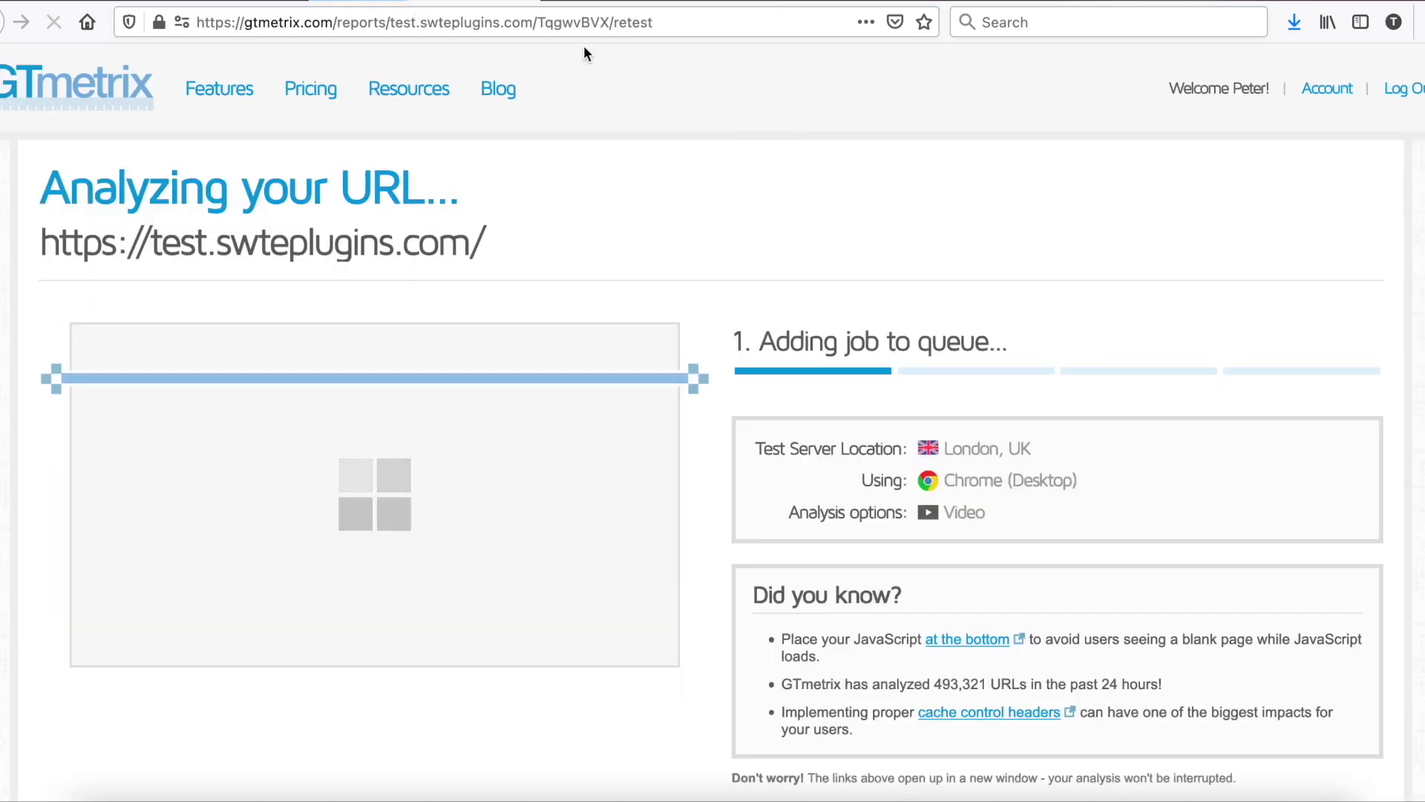
left_click(468, 3)
left_click(1008, 169)
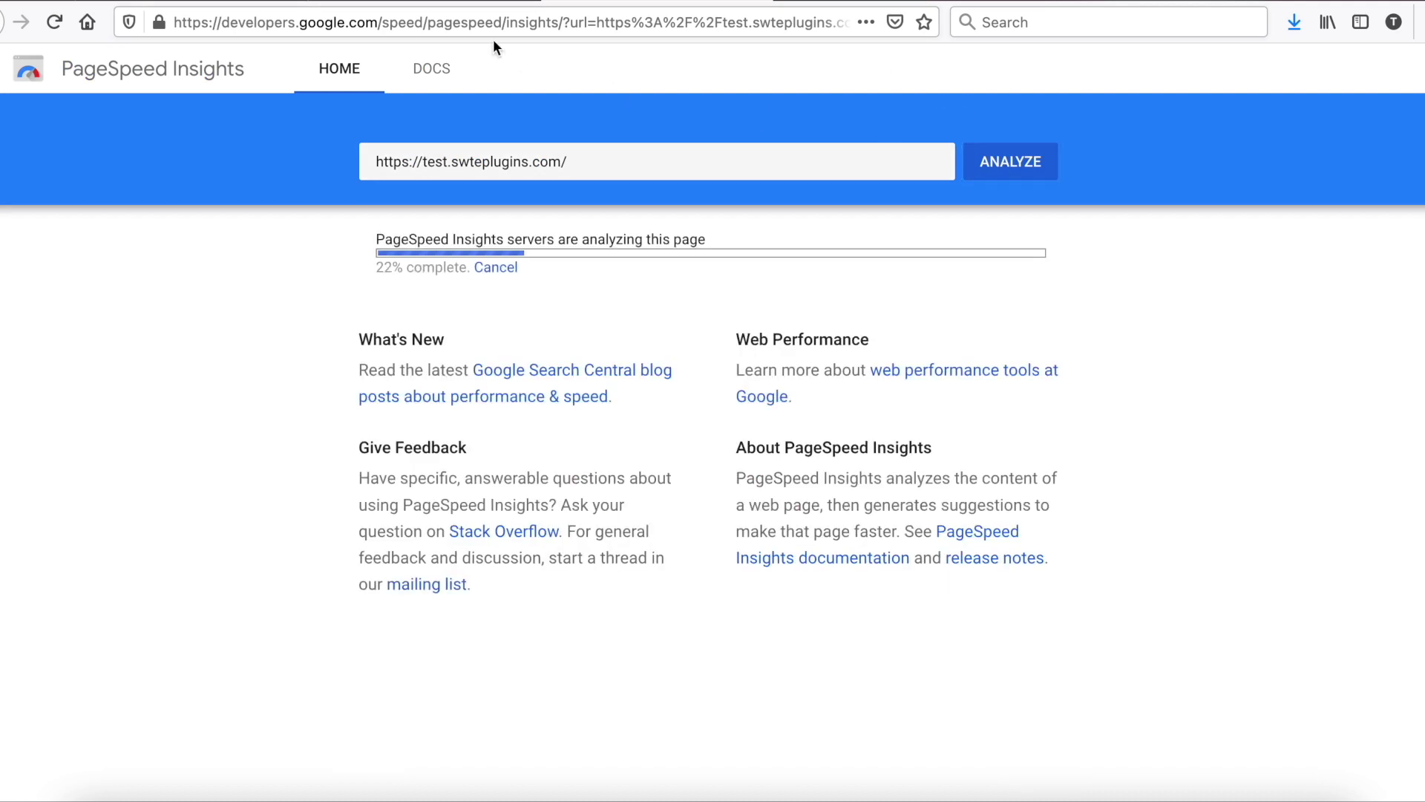
left_click(415, 6)
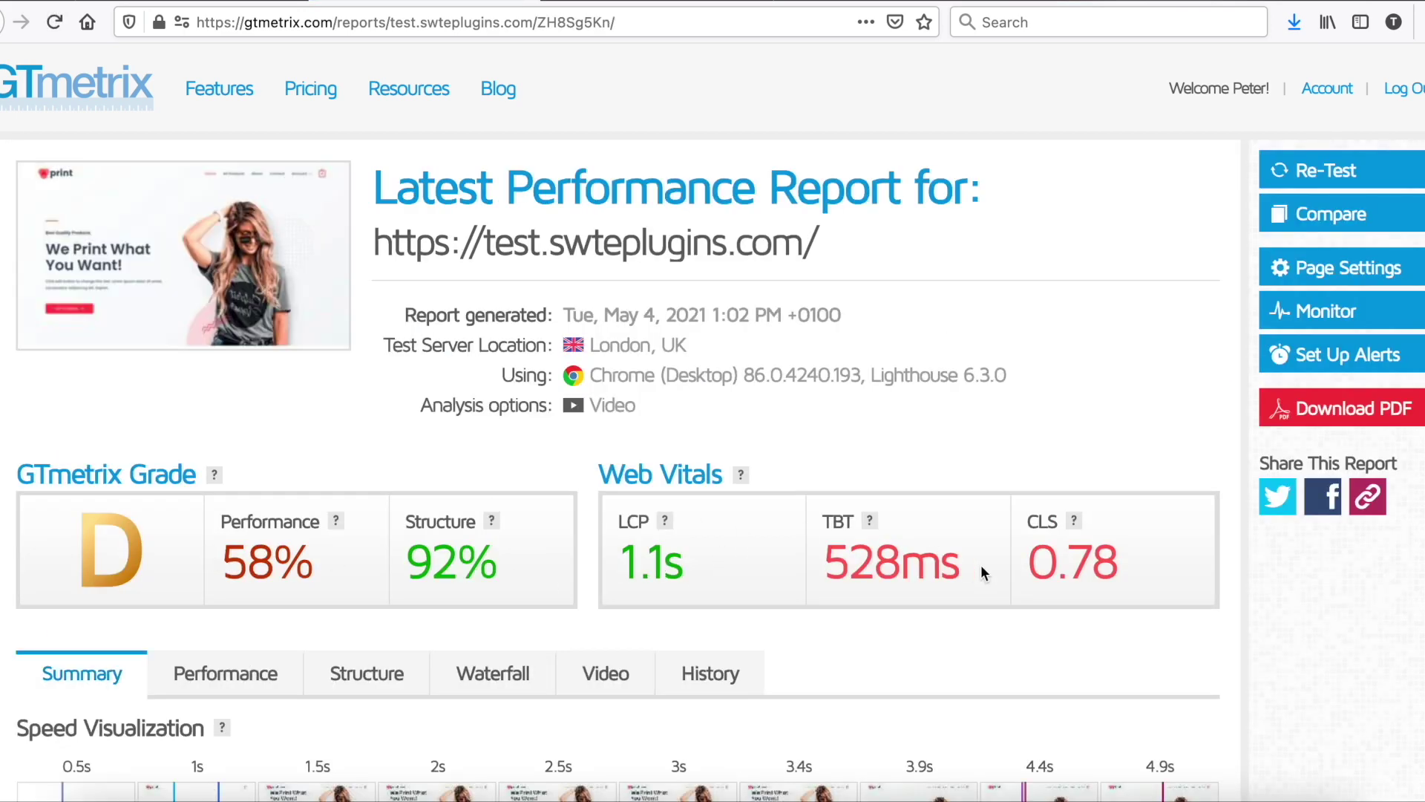
Step: Check the new PageSpeed scores: 85 on mobile and 94 on desktop
left_click(601, 6)
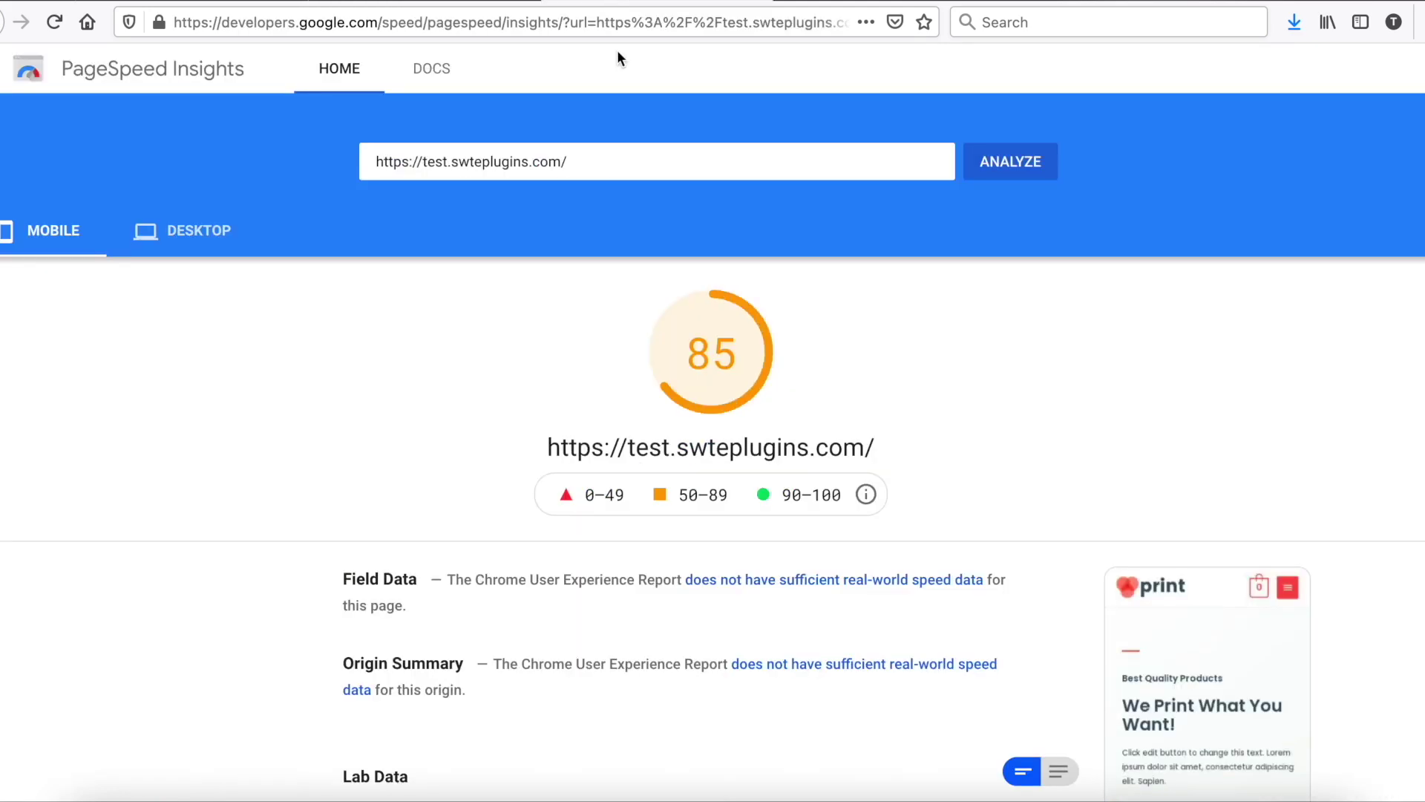
left_click(195, 236)
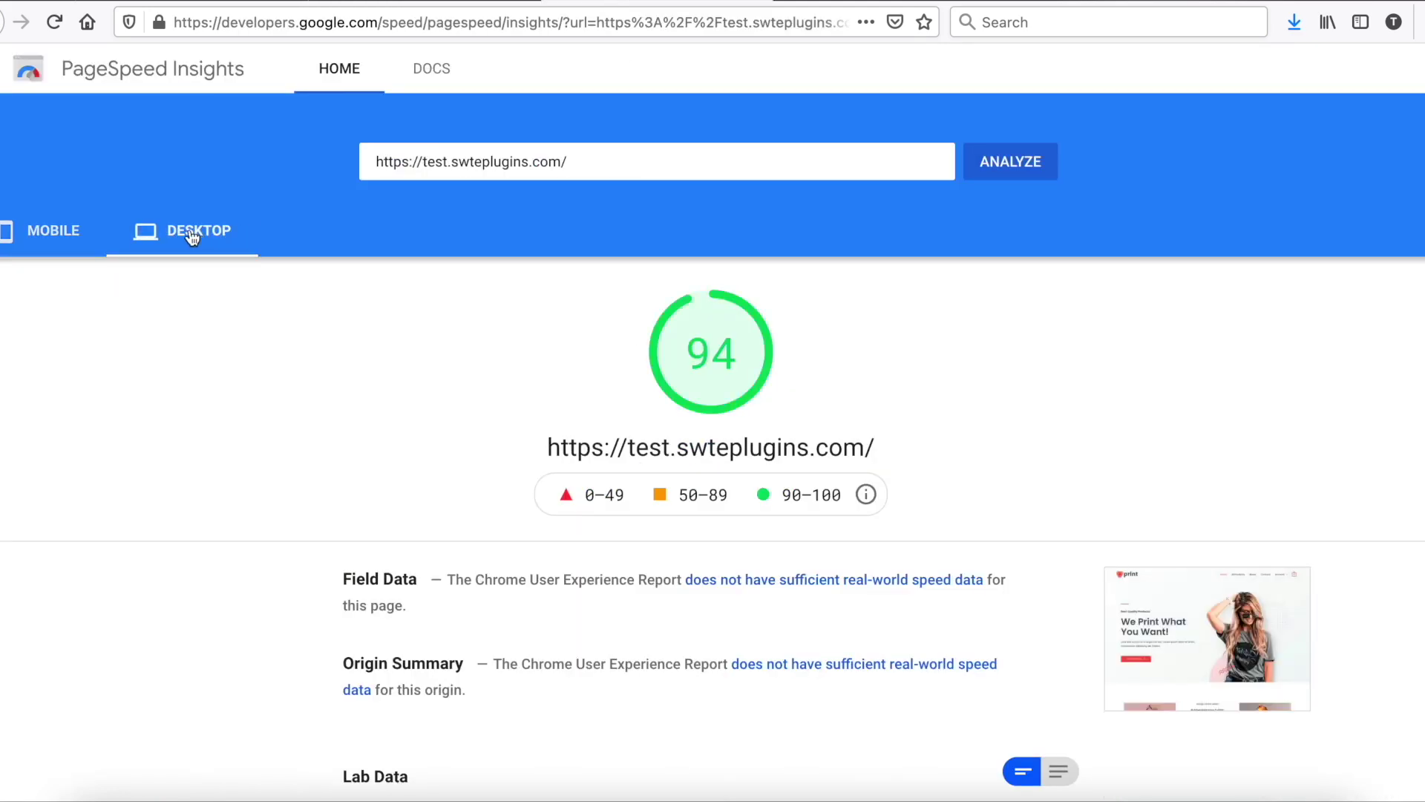
left_click(57, 237)
left_click(265, 6)
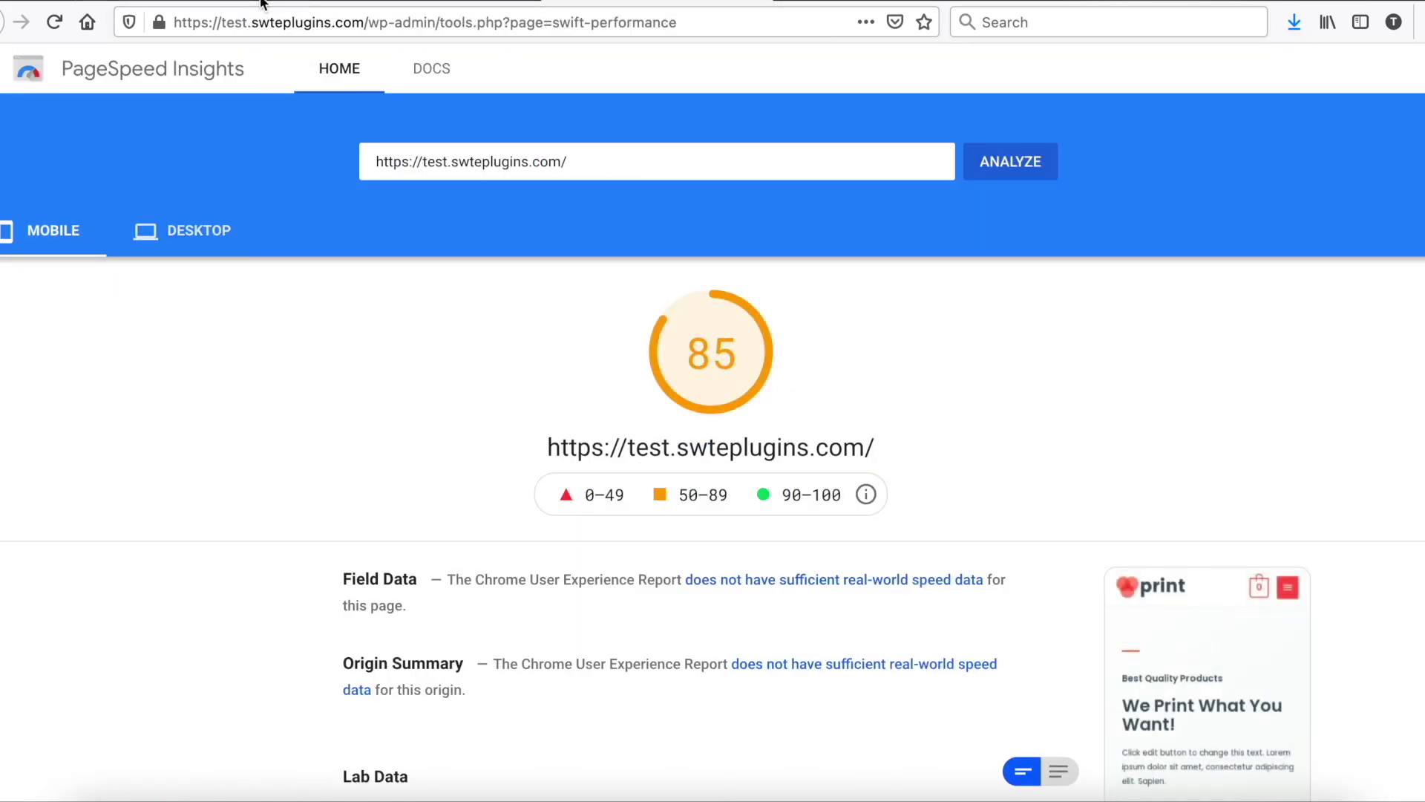
scroll(468, 271, "up", 8)
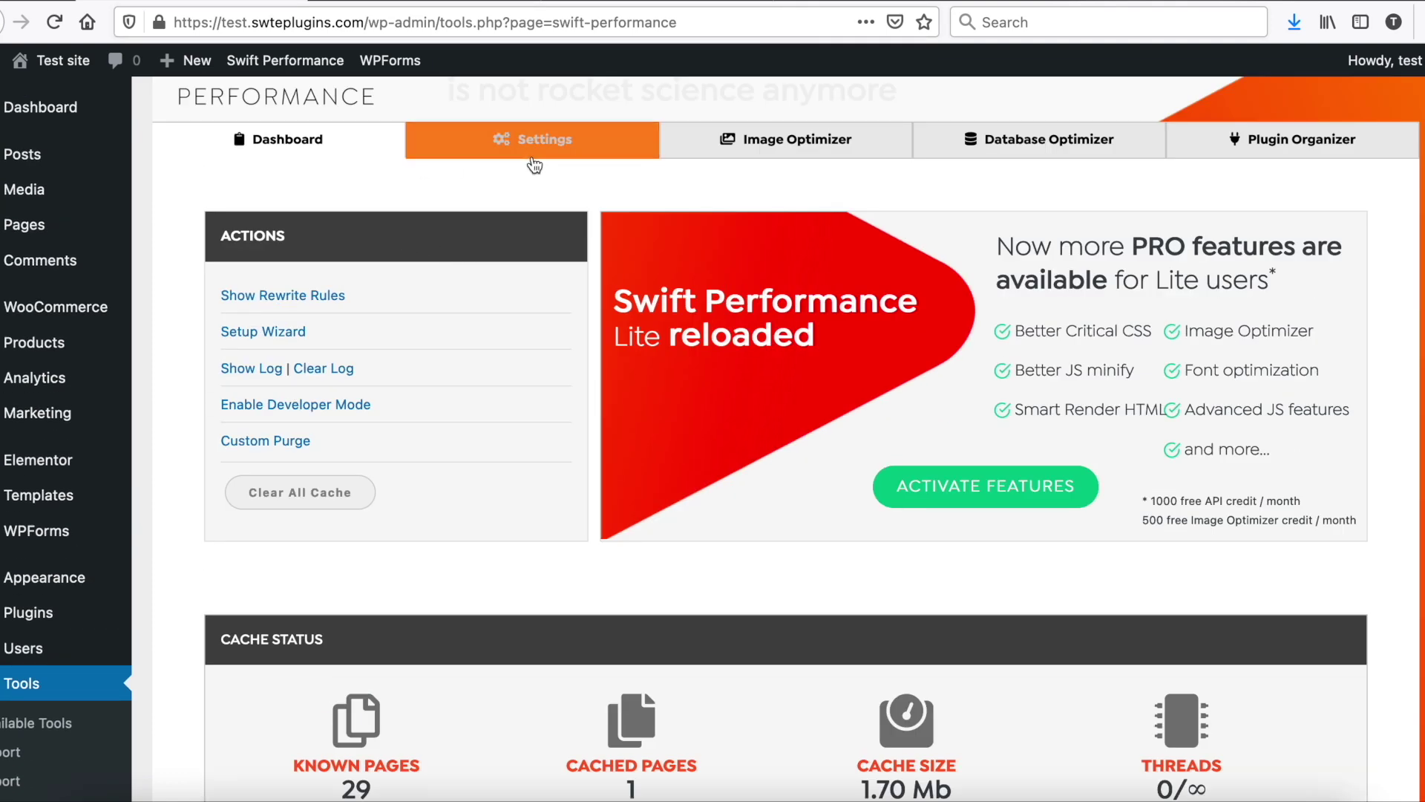
Step: In Advanced View, enable Async Execute and Delay Async Scripts under Optimization > Scripts
left_click(535, 164)
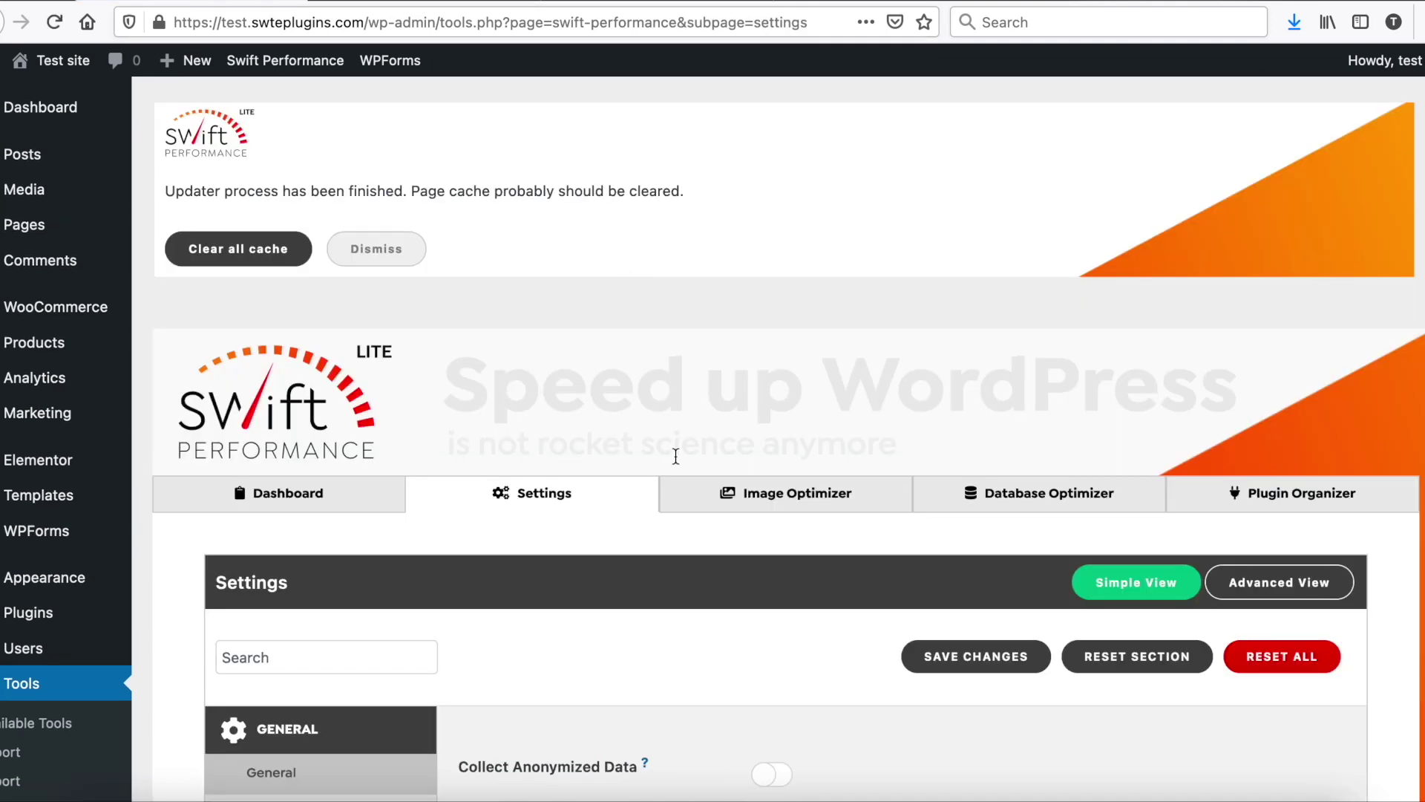
scroll(671, 452, "down", 5)
left_click(1277, 202)
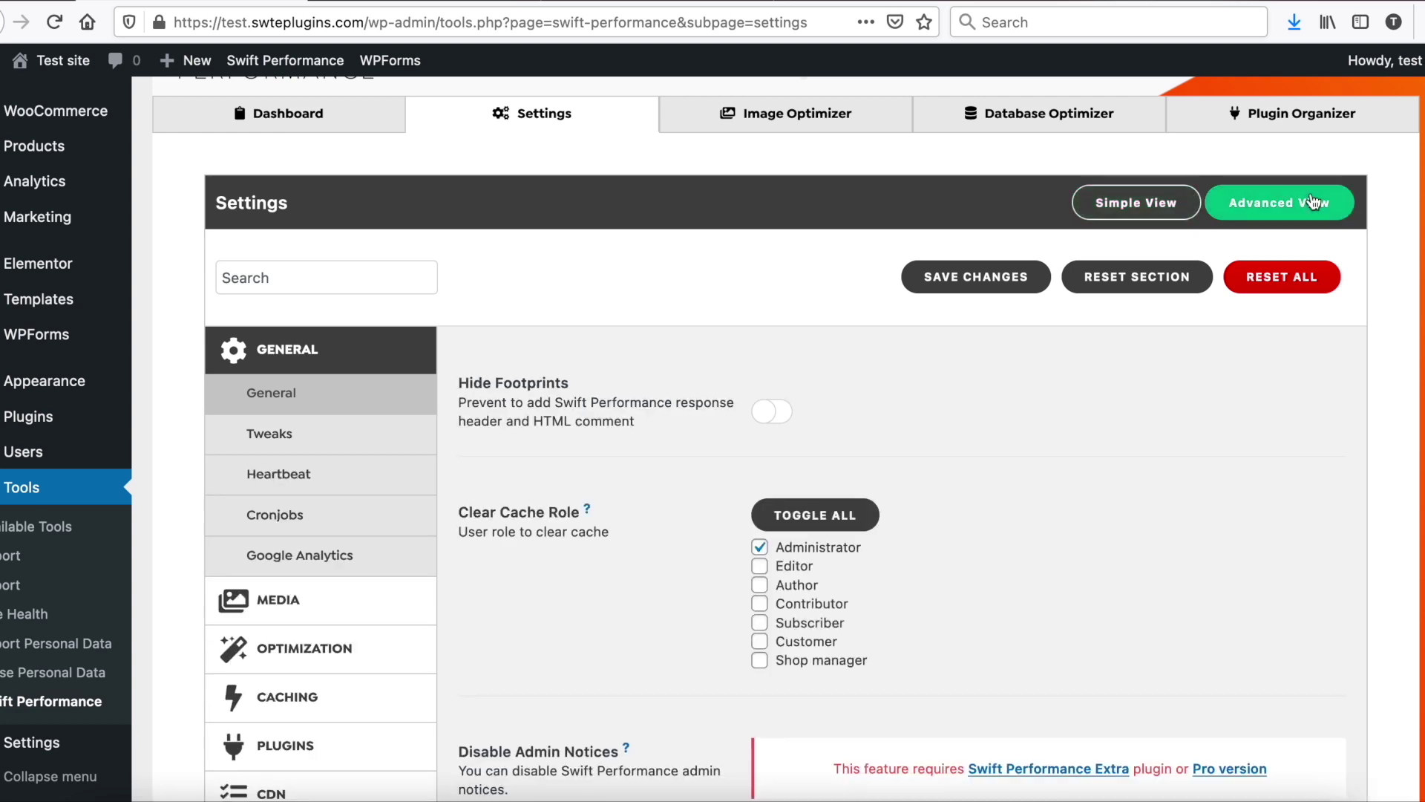
left_click(340, 648)
left_click(294, 536)
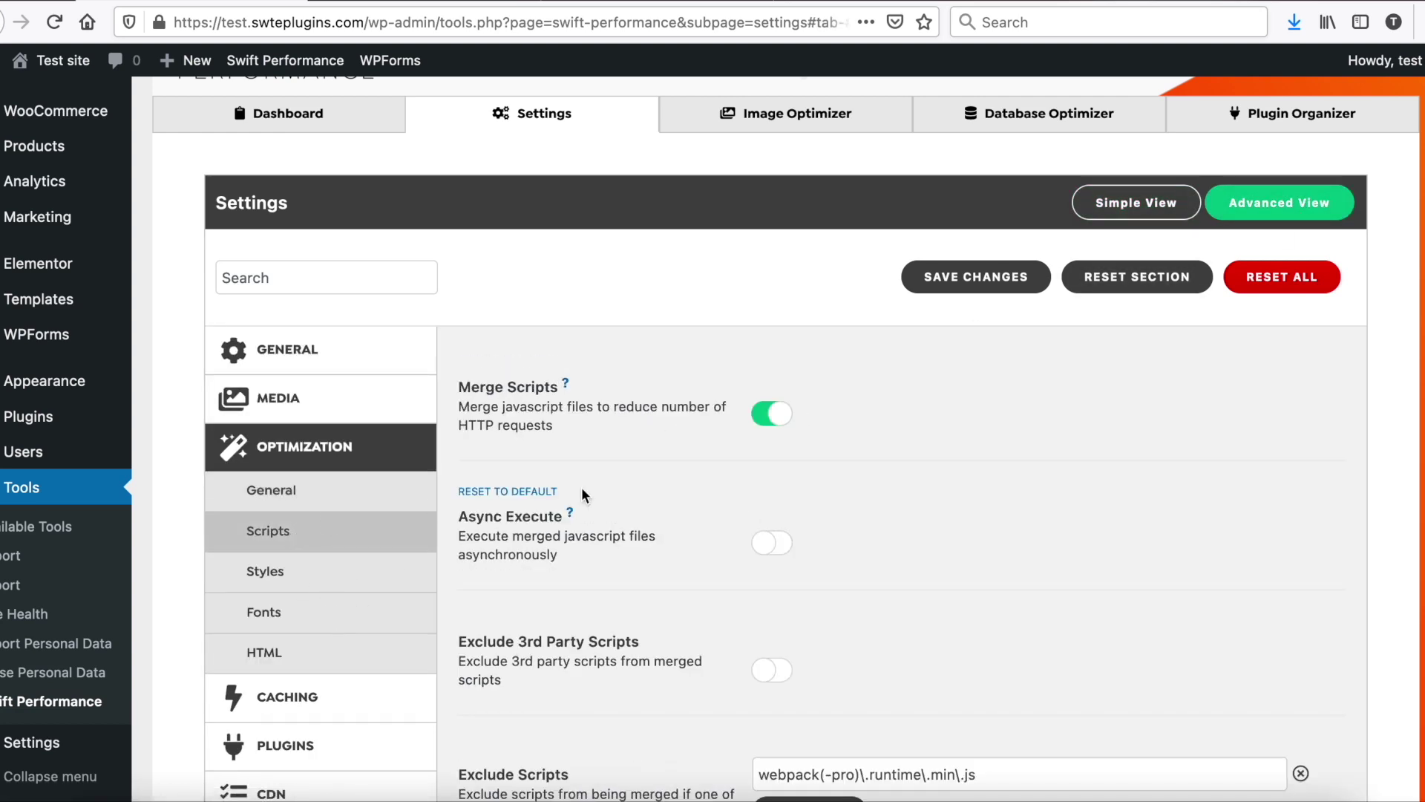
left_click(773, 543)
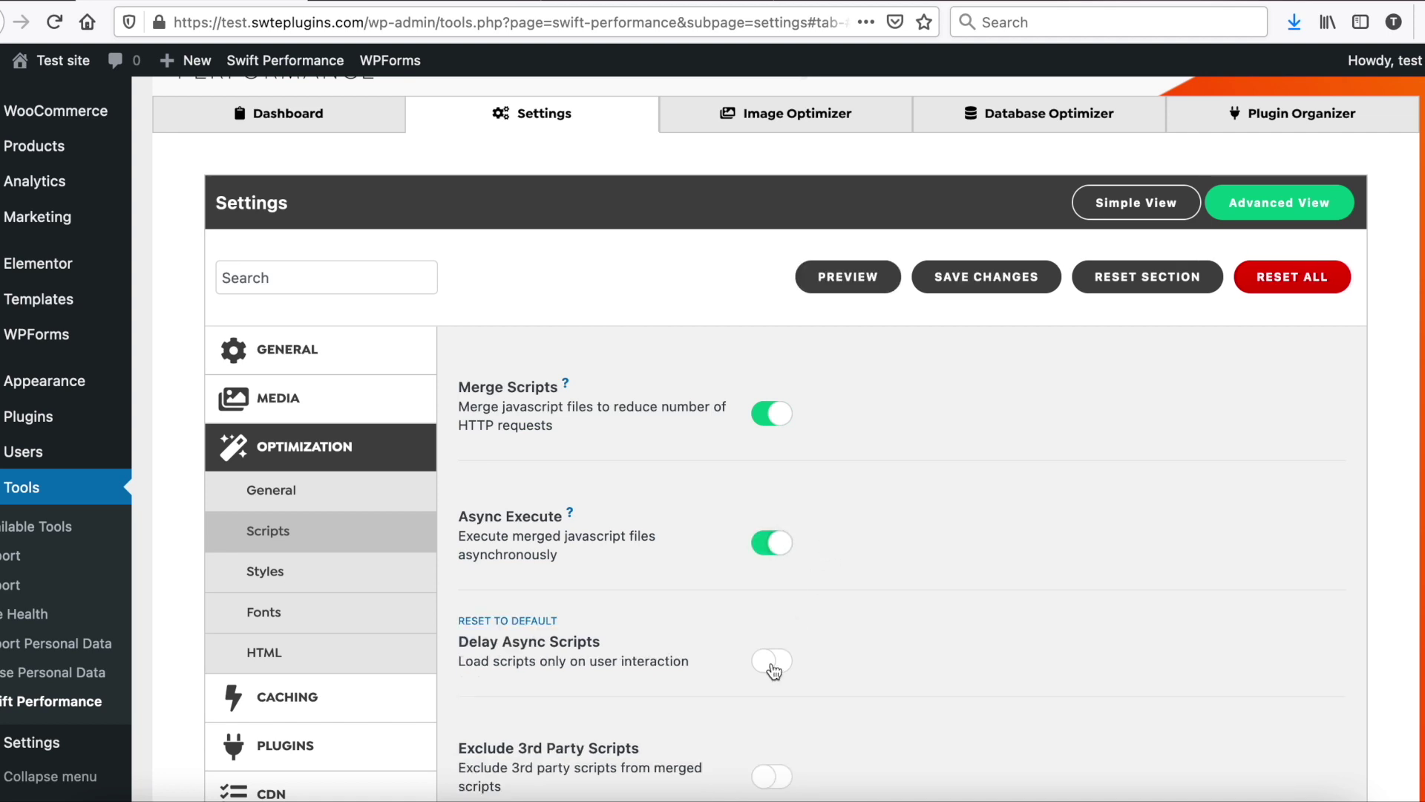
scroll(677, 546, "down", 5)
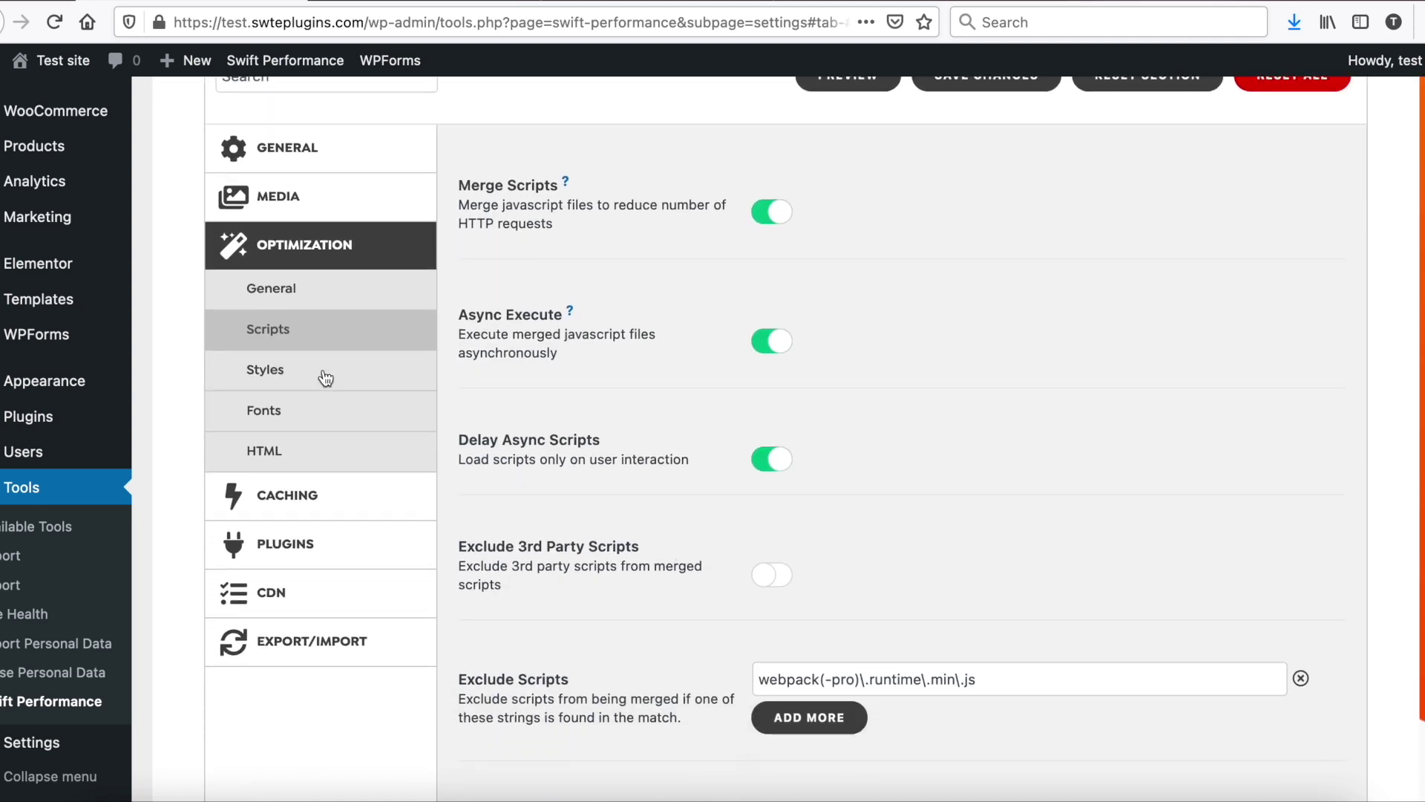
left_click(413, 373)
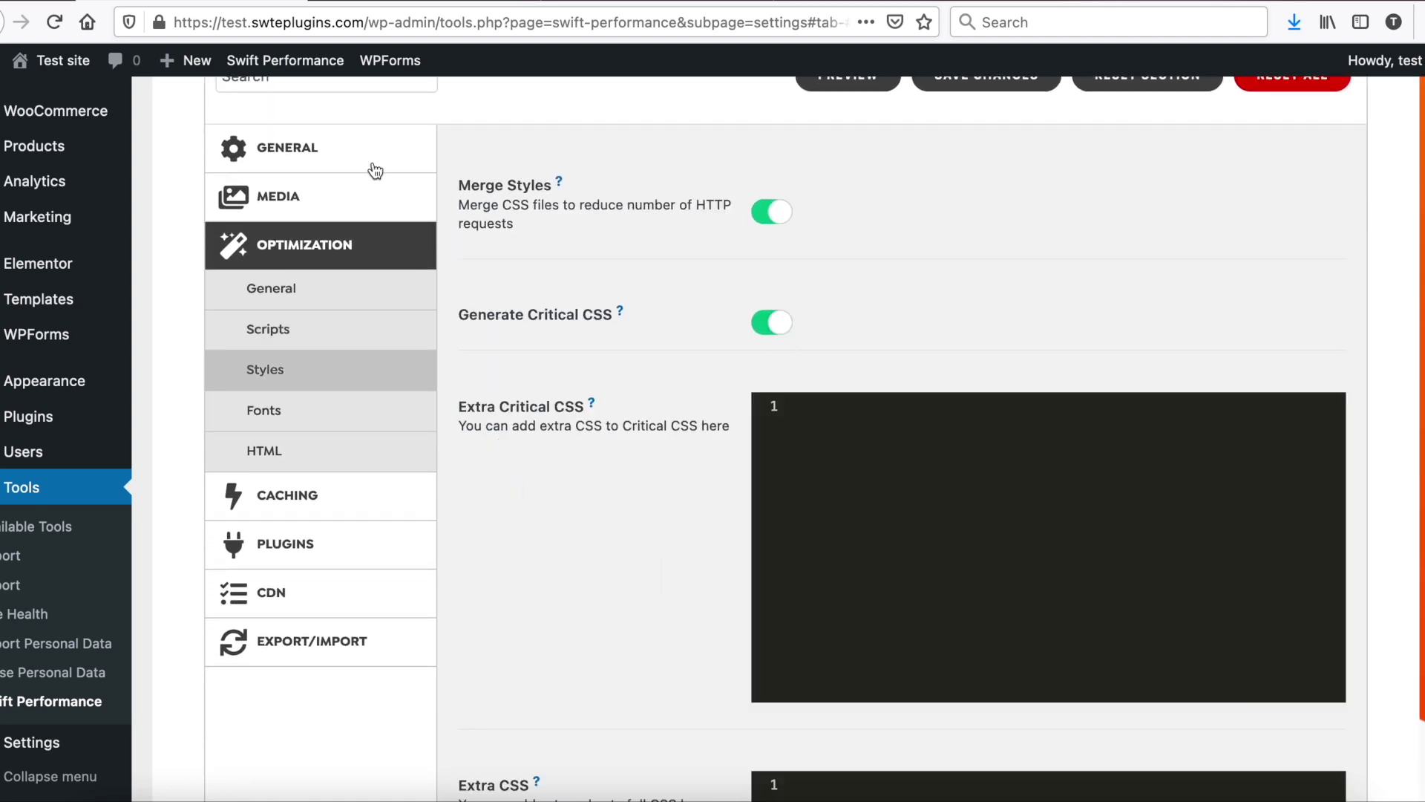
scroll(566, 445, "down", 5)
left_click(323, 293)
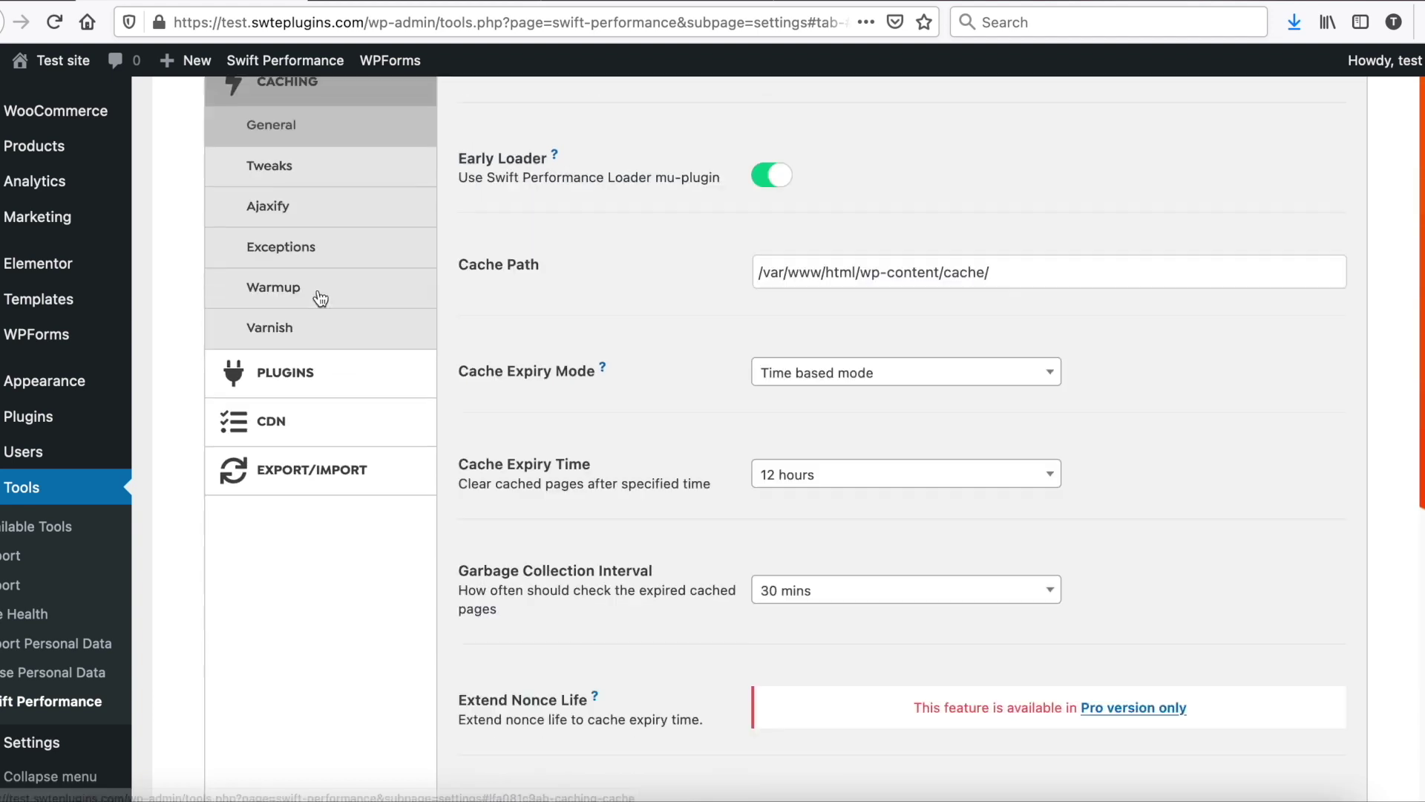
scroll(911, 359, "up", 9)
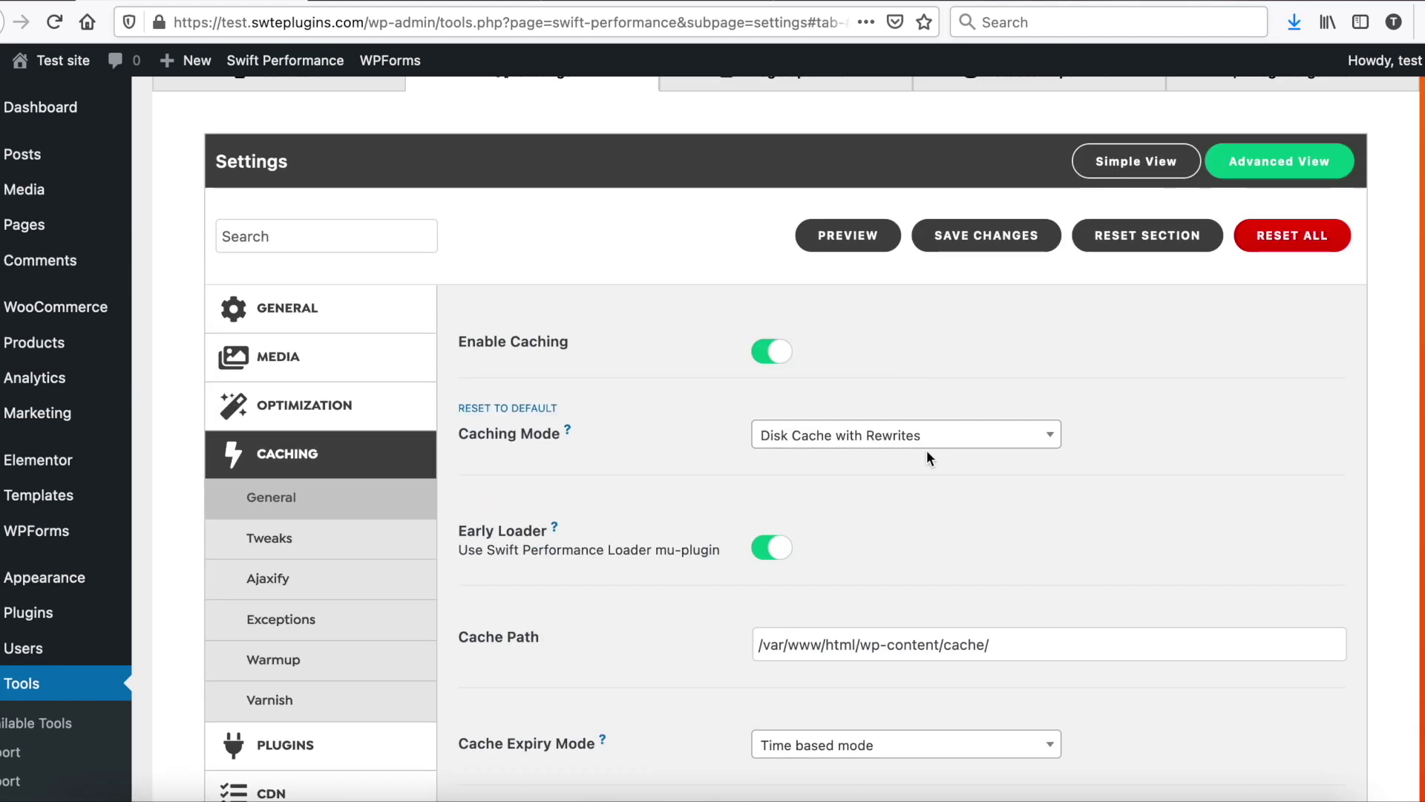
scroll(767, 346, "down", 3)
Step: Save the settings changes and clear the cache
left_click(993, 112)
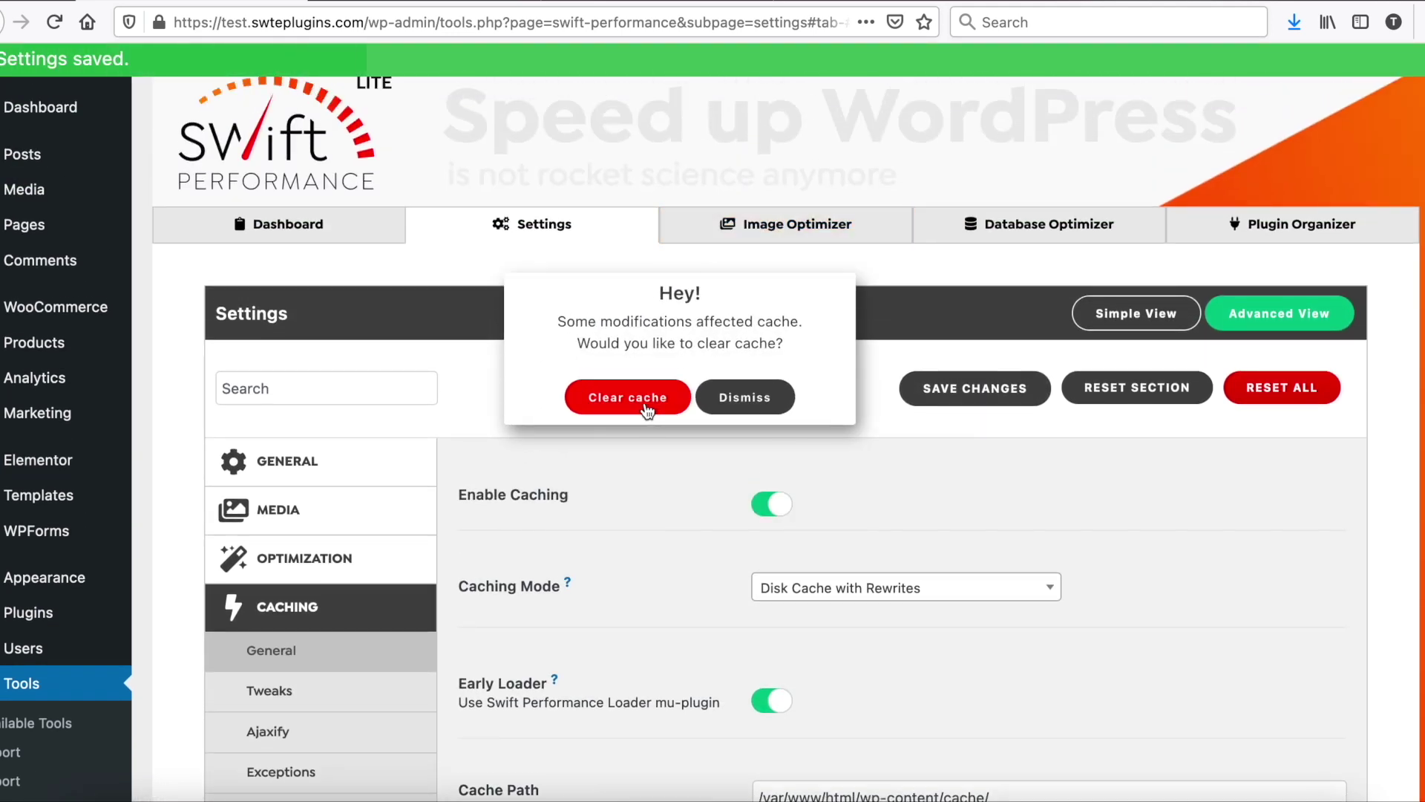
left_click(648, 408)
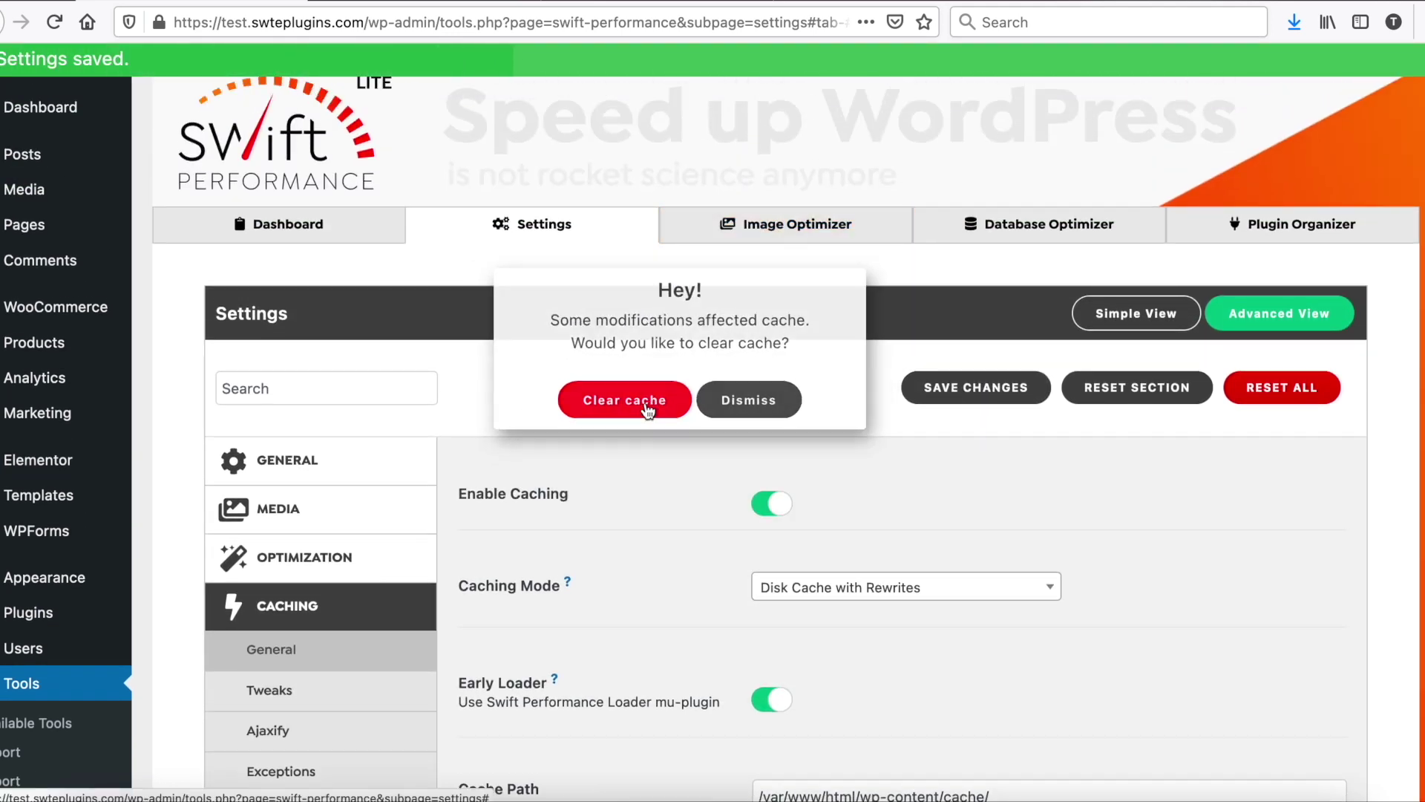
left_click(288, 234)
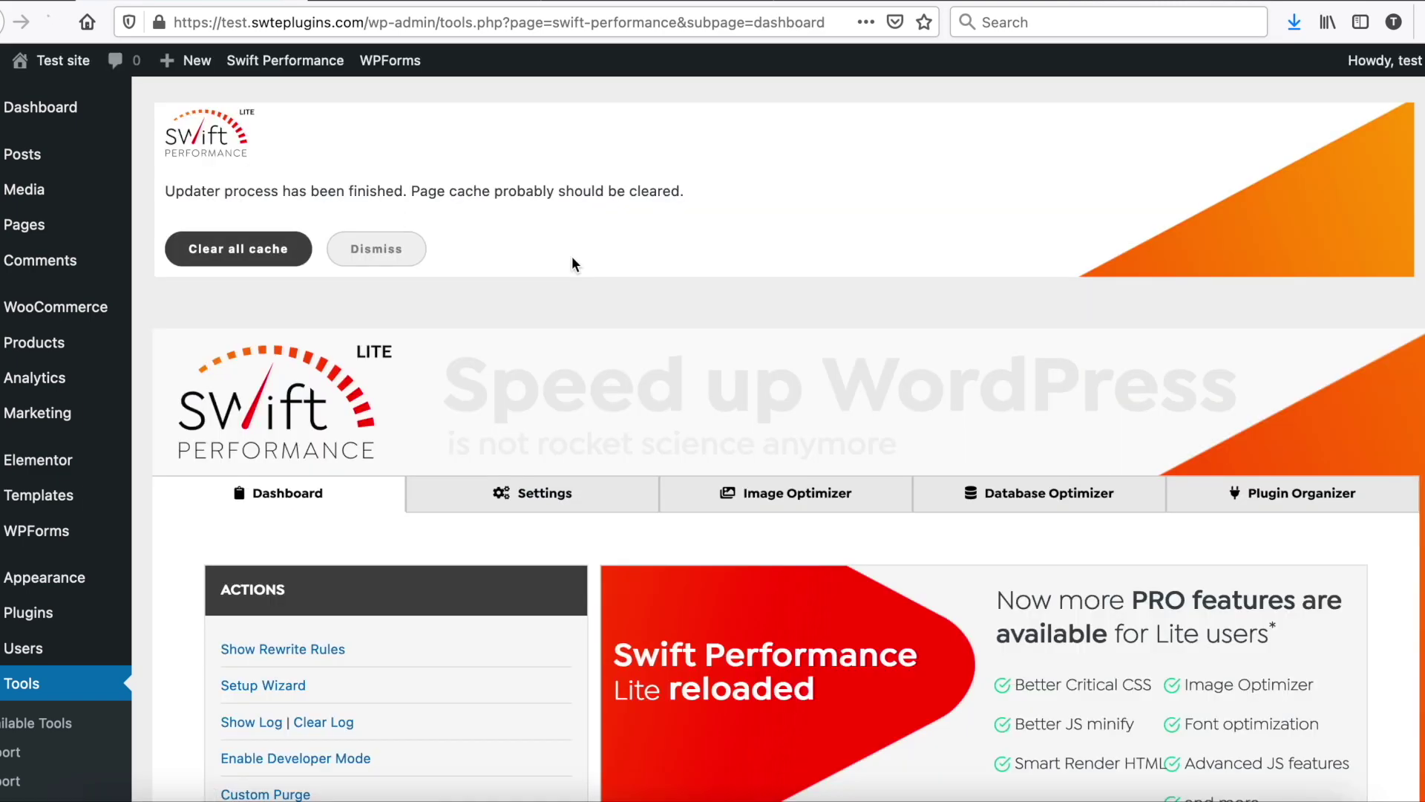
Step: Confirm the homepage is cached (1 page, 1.70 Mb) and re-run GTmetrix, now grade A
scroll(572, 265, "down", 10)
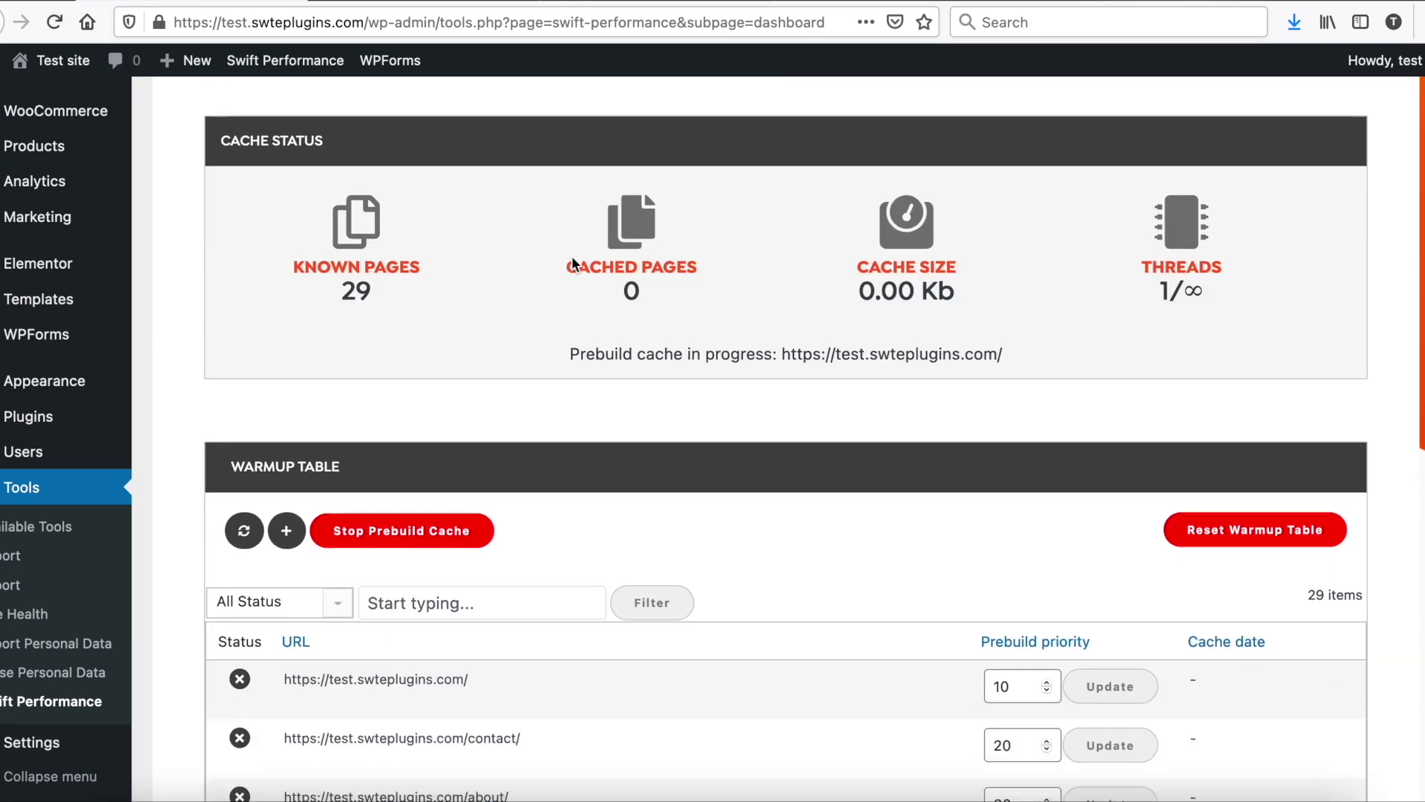
scroll(572, 255, "down", 3)
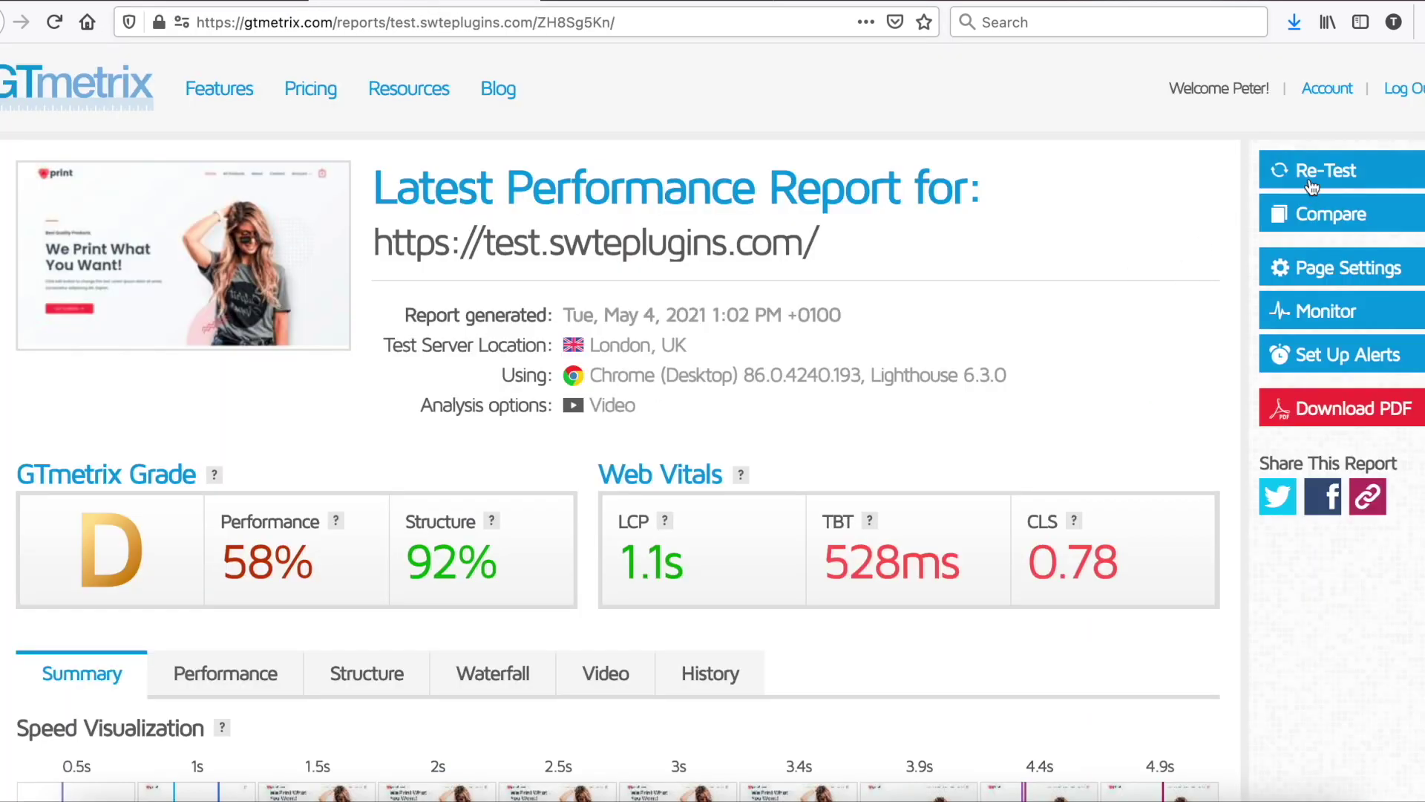
left_click(1312, 184)
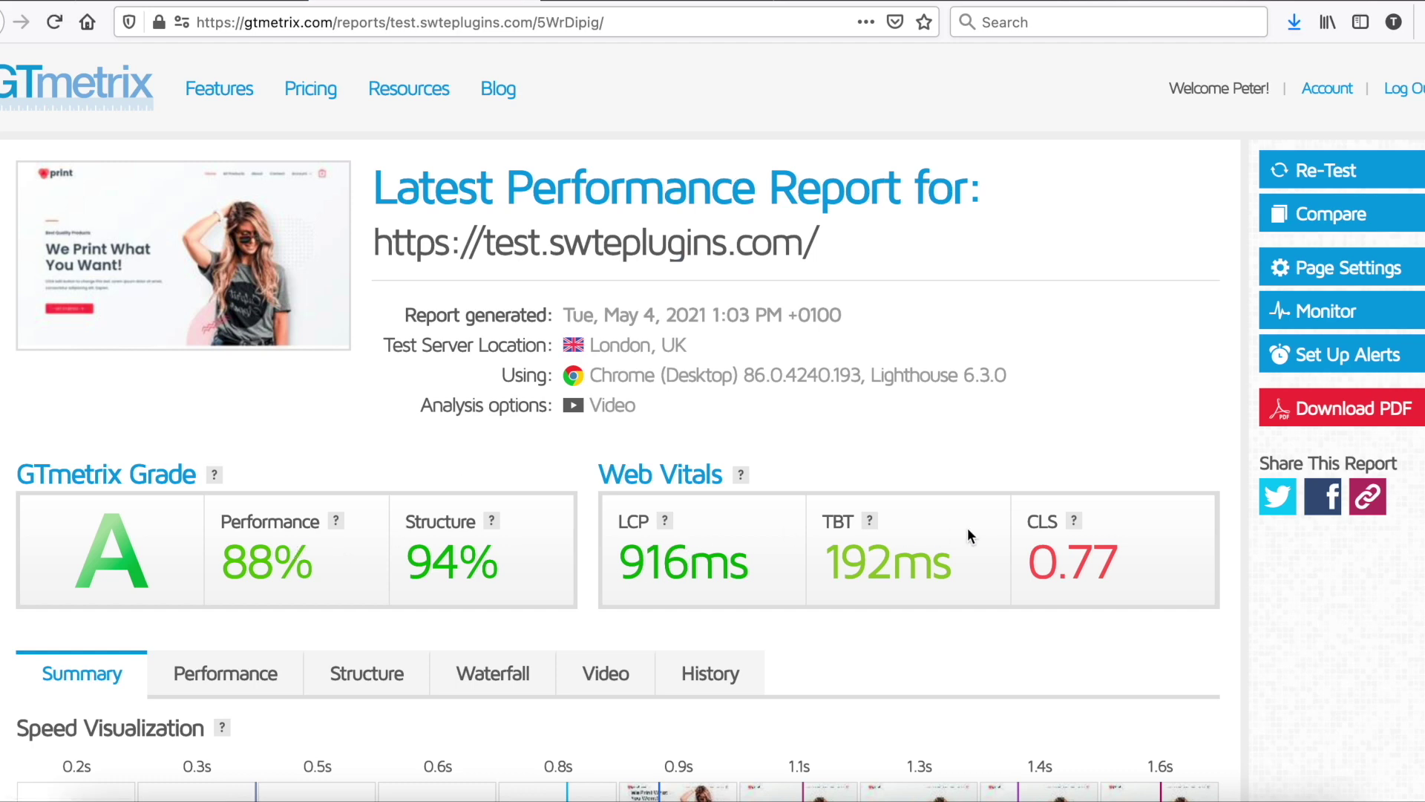
Step: Re-run PageSpeed Insights, now scoring 88 on mobile and 95 on desktop
left_click(586, 3)
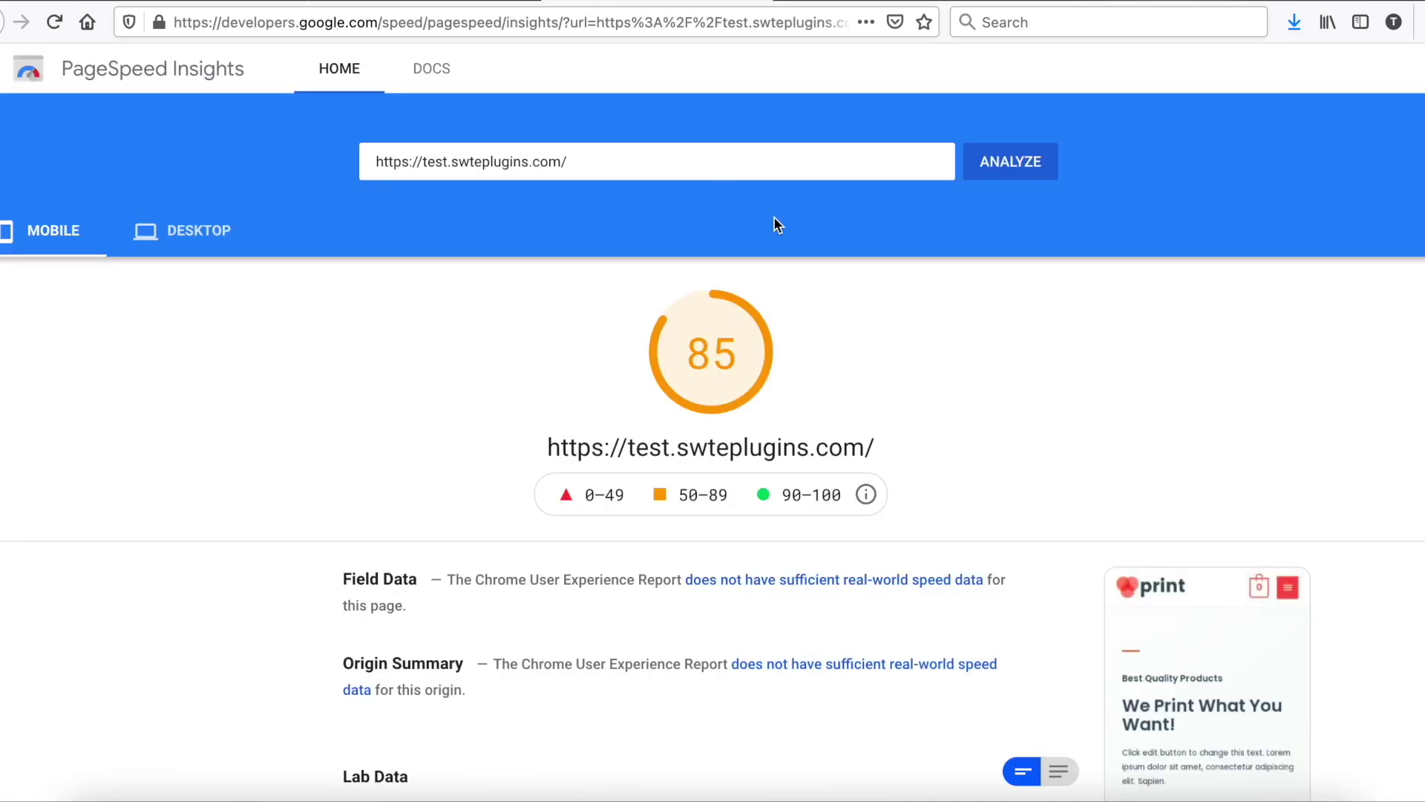
left_click(995, 163)
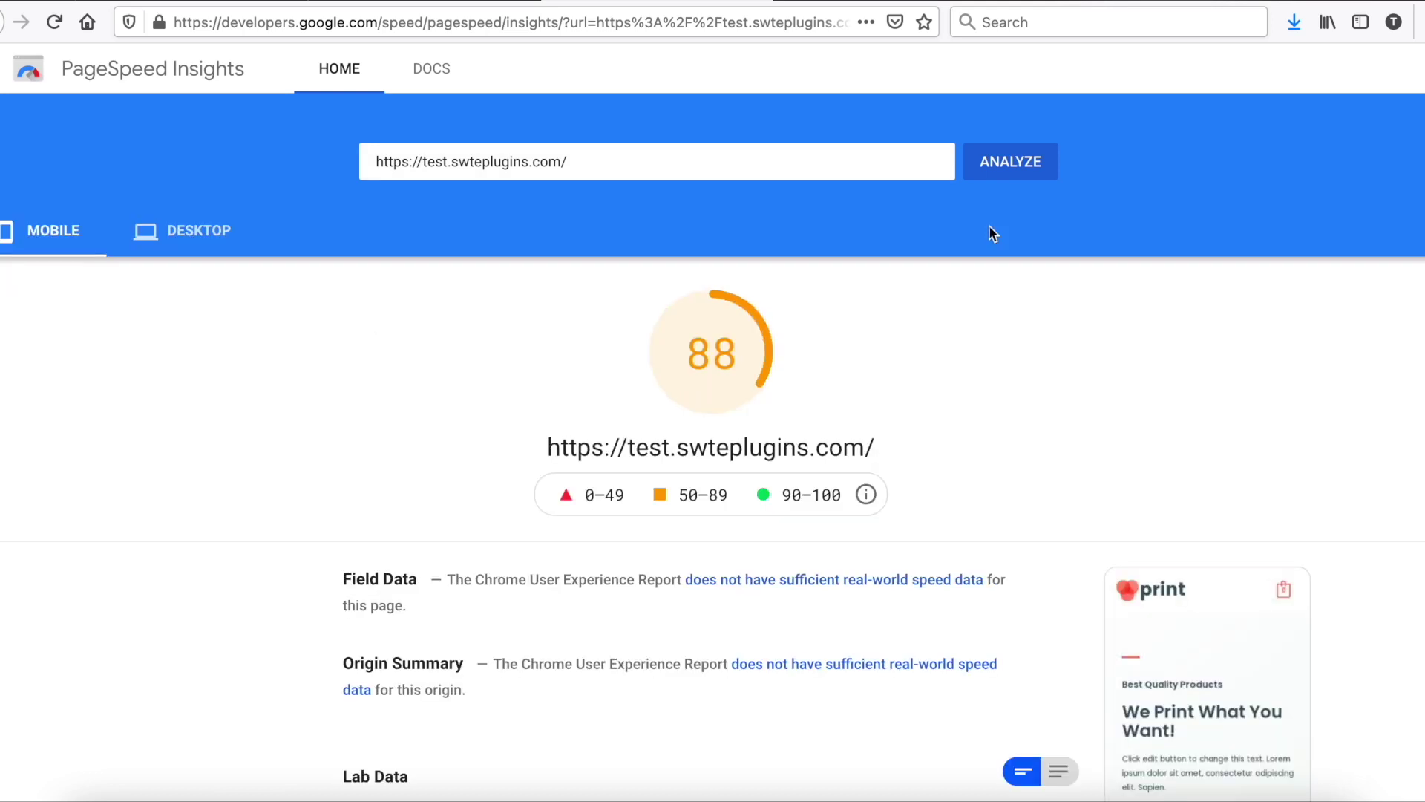
left_click(182, 252)
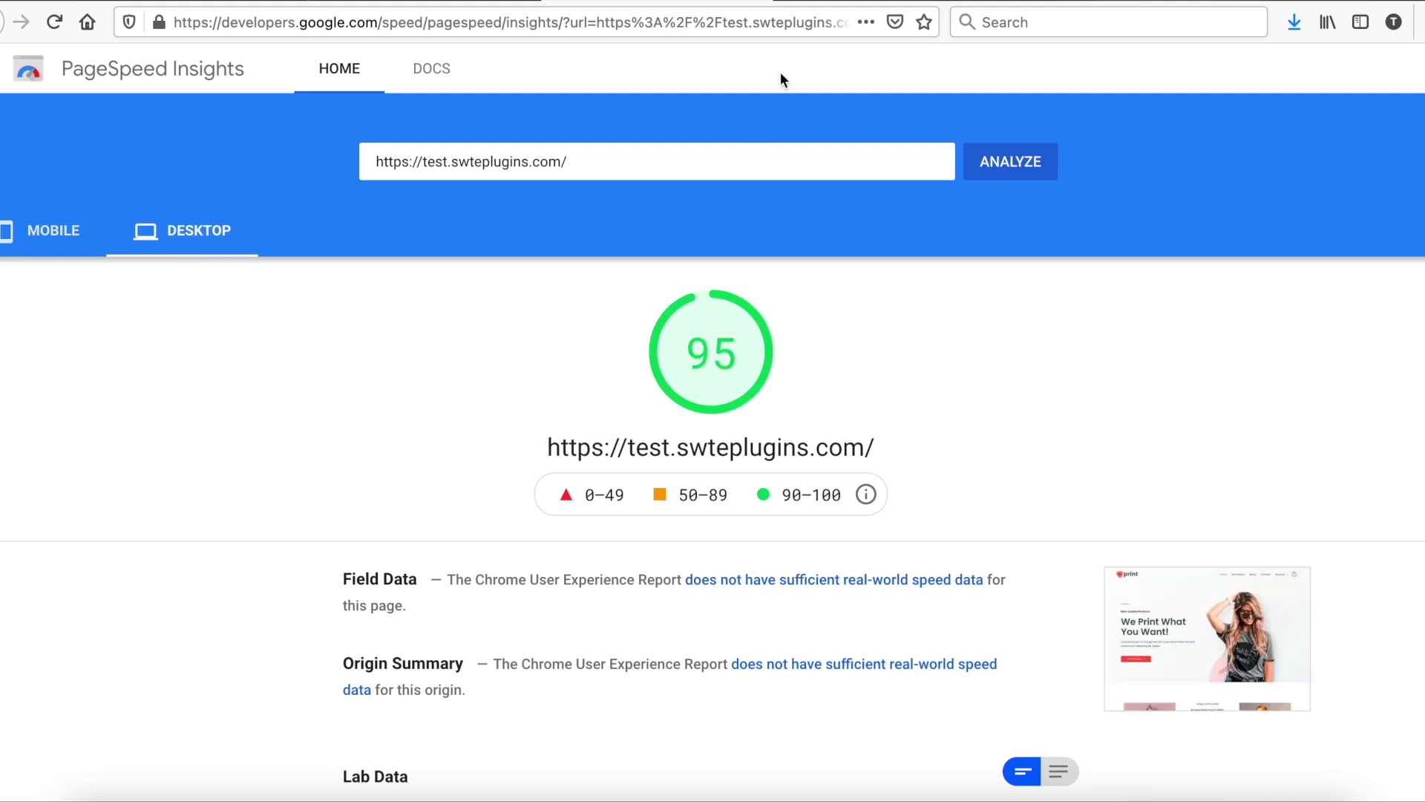
left_click(240, 0)
Step: Request a free license key by entering the user's name and e-mail and accepting the terms
scroll(576, 309, "up", 10)
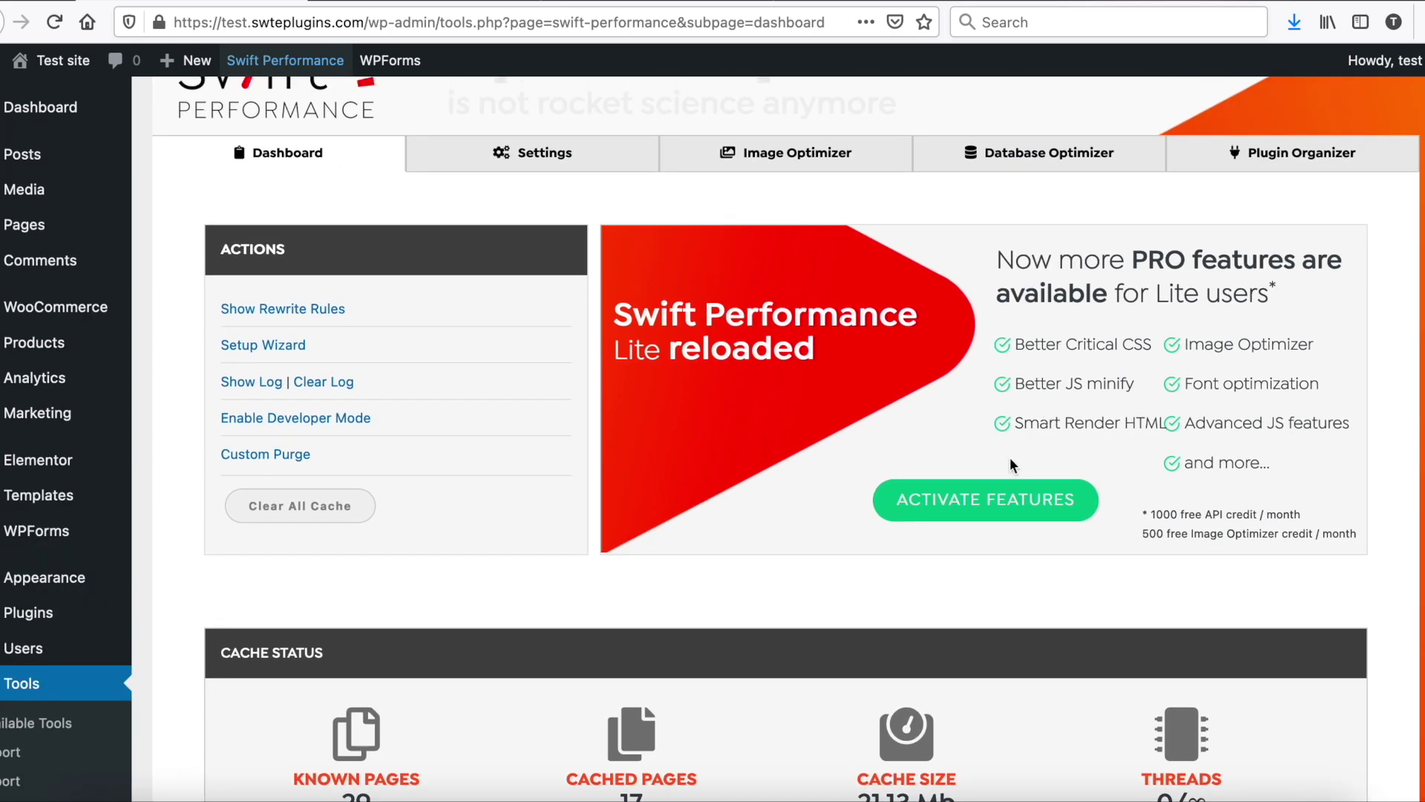
left_click(987, 496)
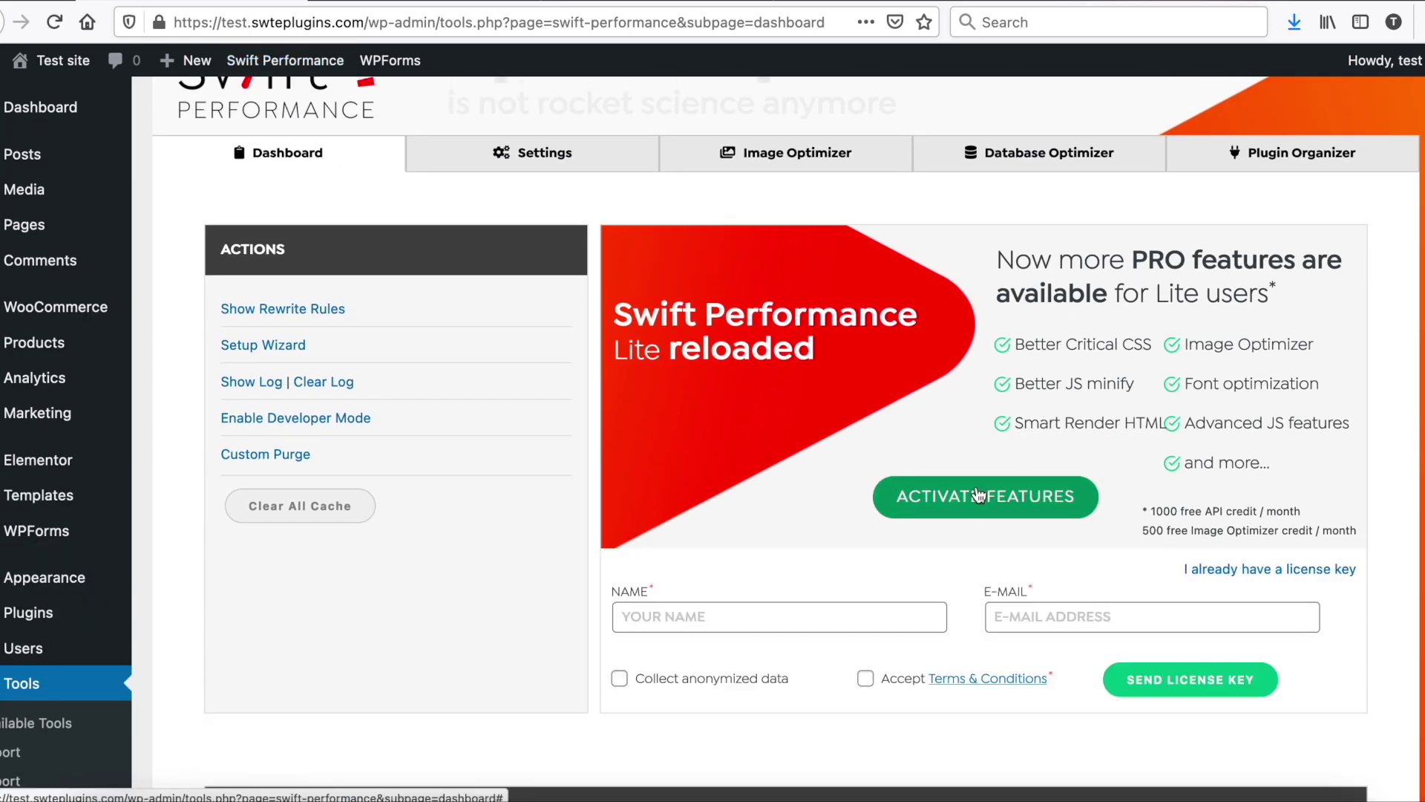
scroll(970, 380, "down", 3)
left_click(734, 371)
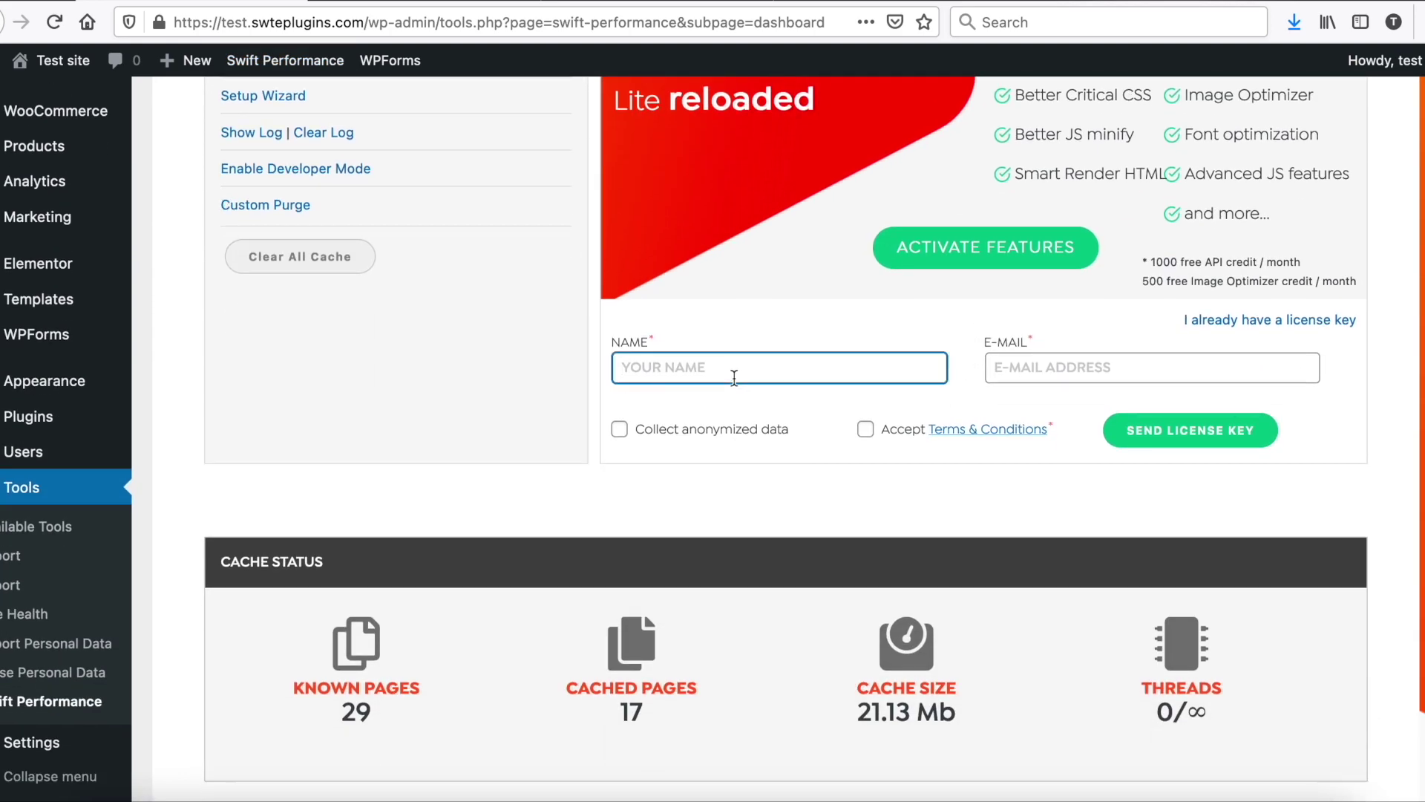
type("JOHN SMITH")
left_click(1153, 367)
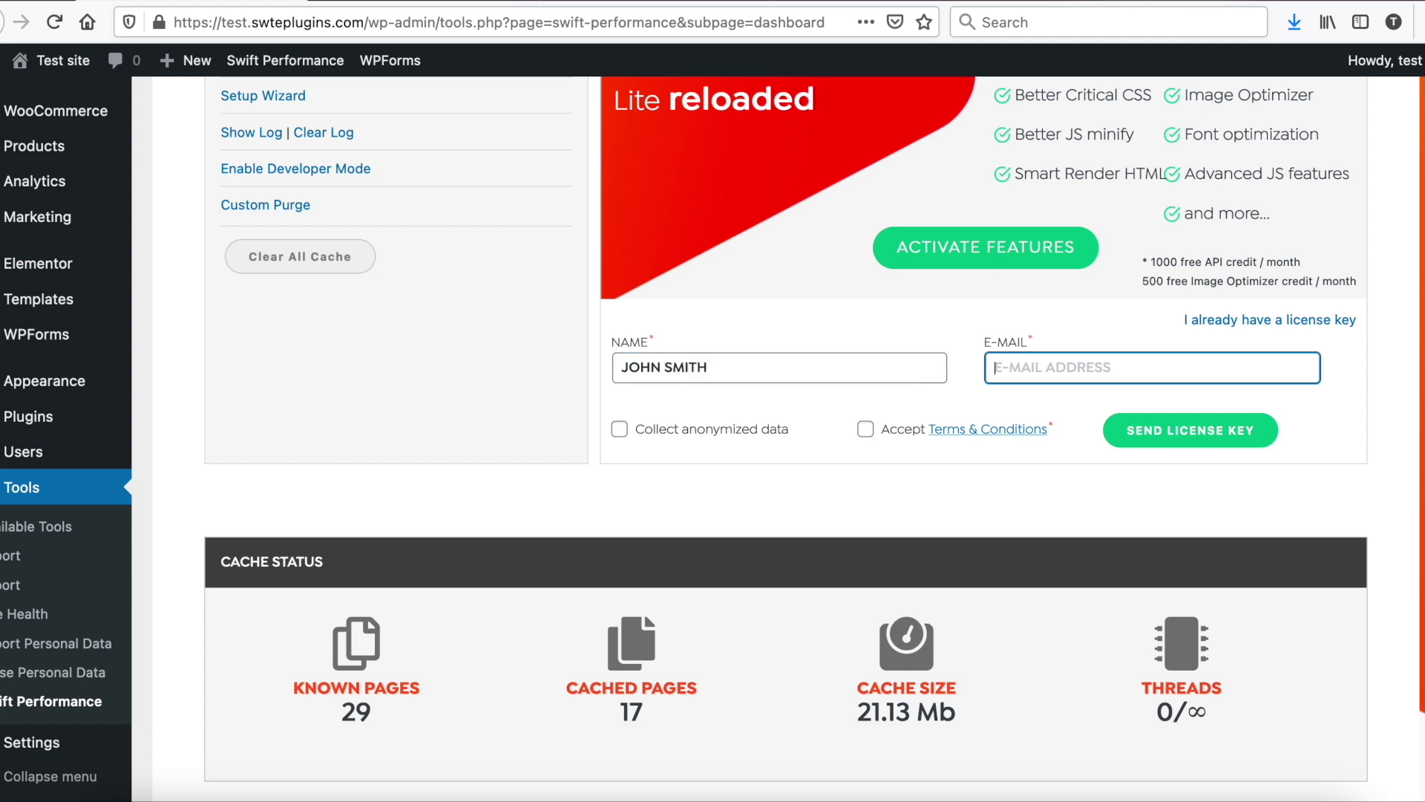
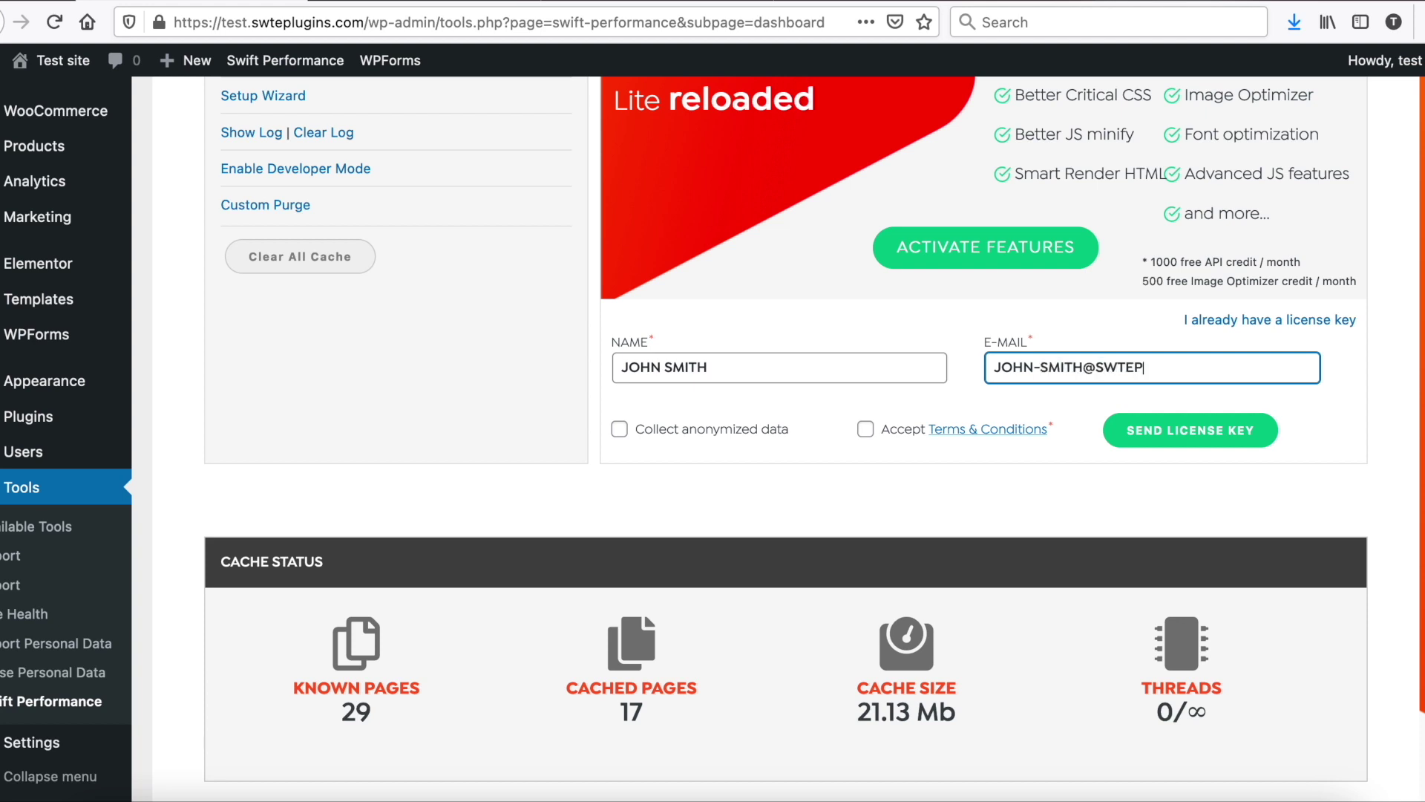
left_click(870, 431)
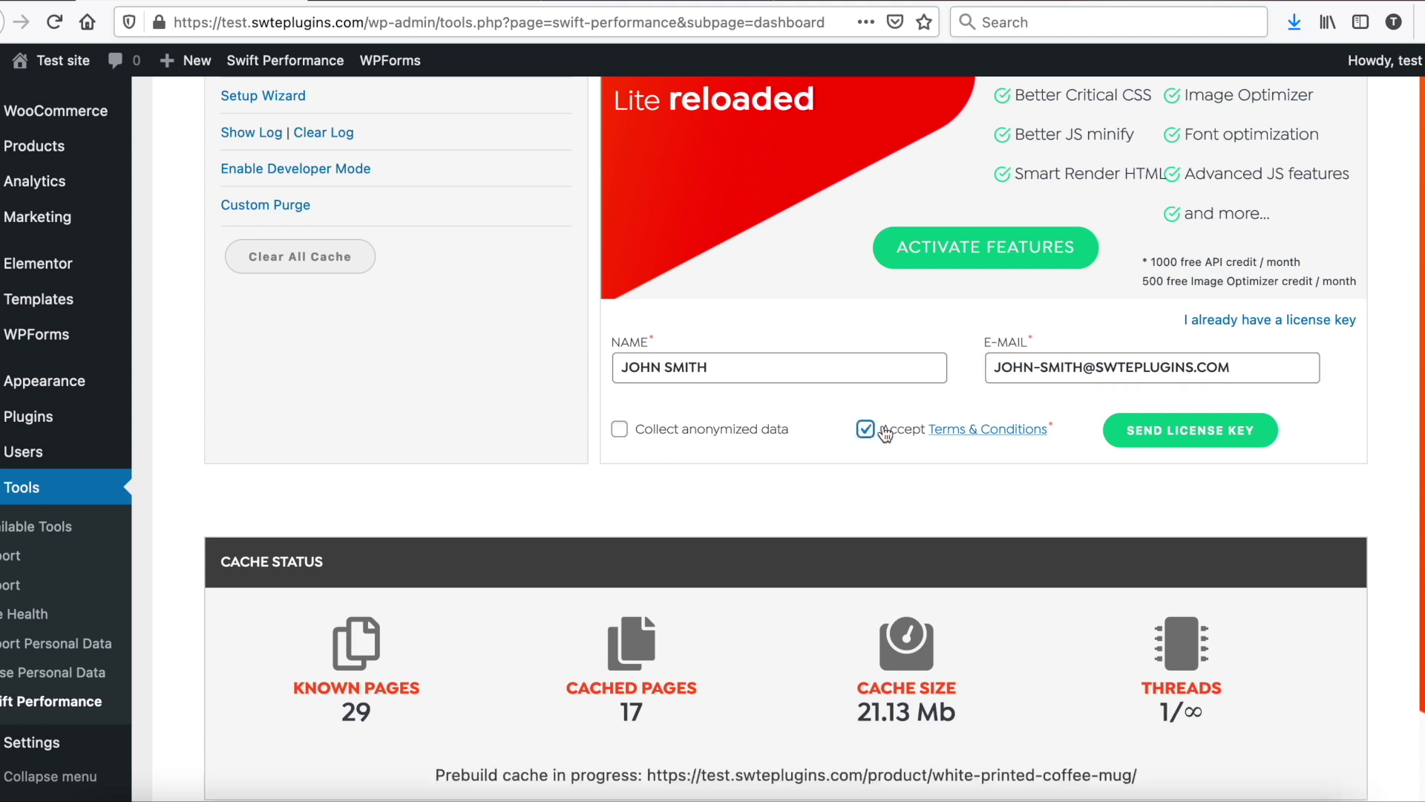
left_click(1225, 432)
Step: Paste the received license key and activate it, unlocking 1000 page and 500 image credits
left_click(876, 389)
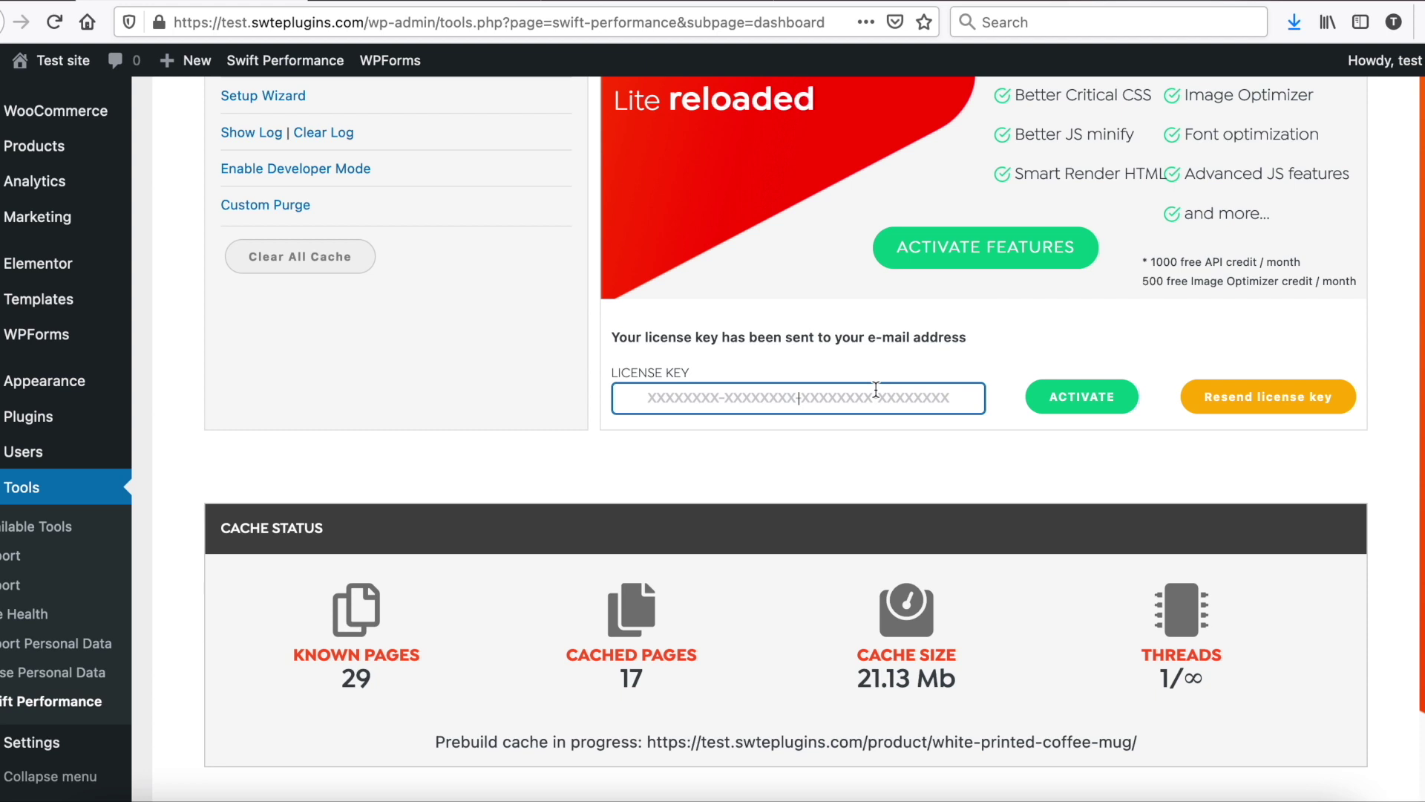
key("super+v")
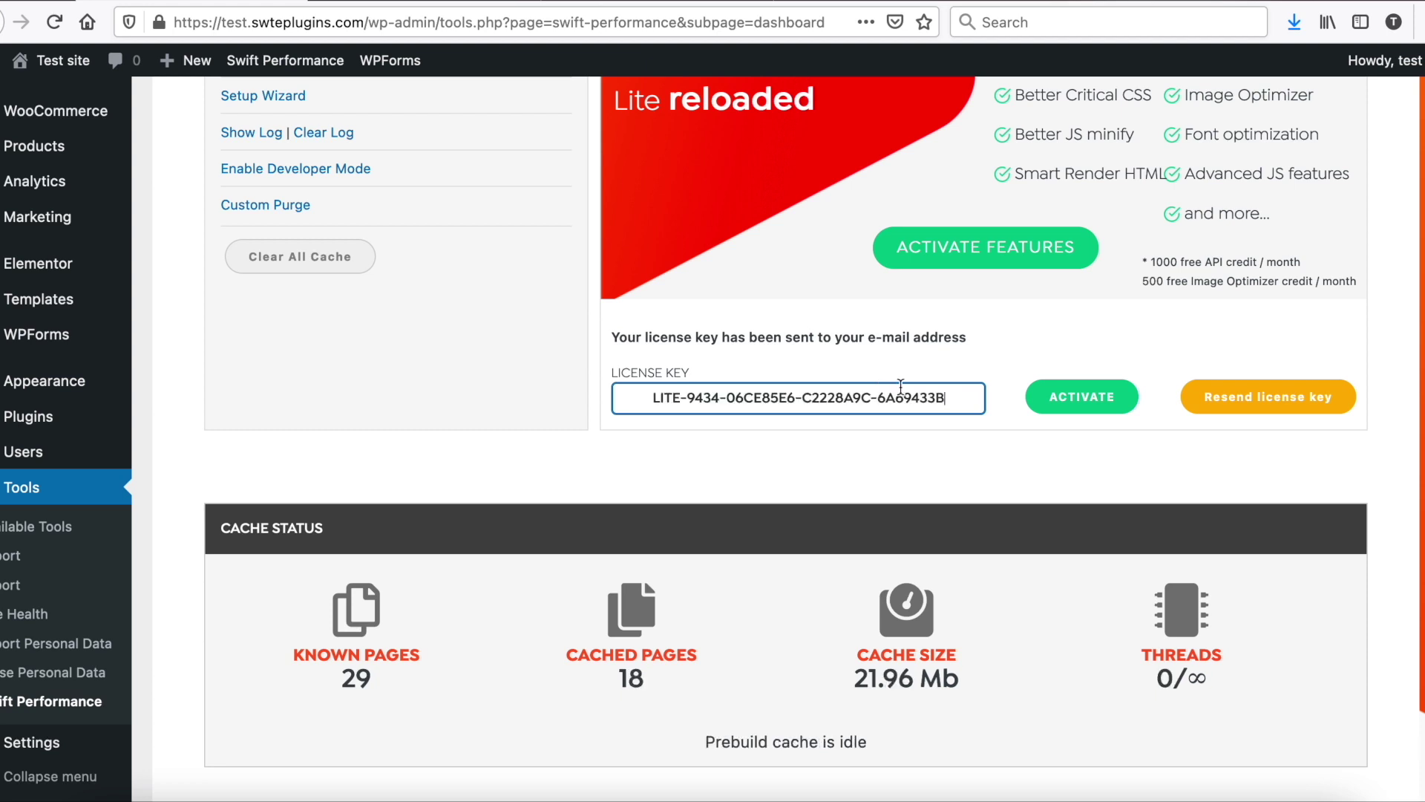
left_click(1071, 399)
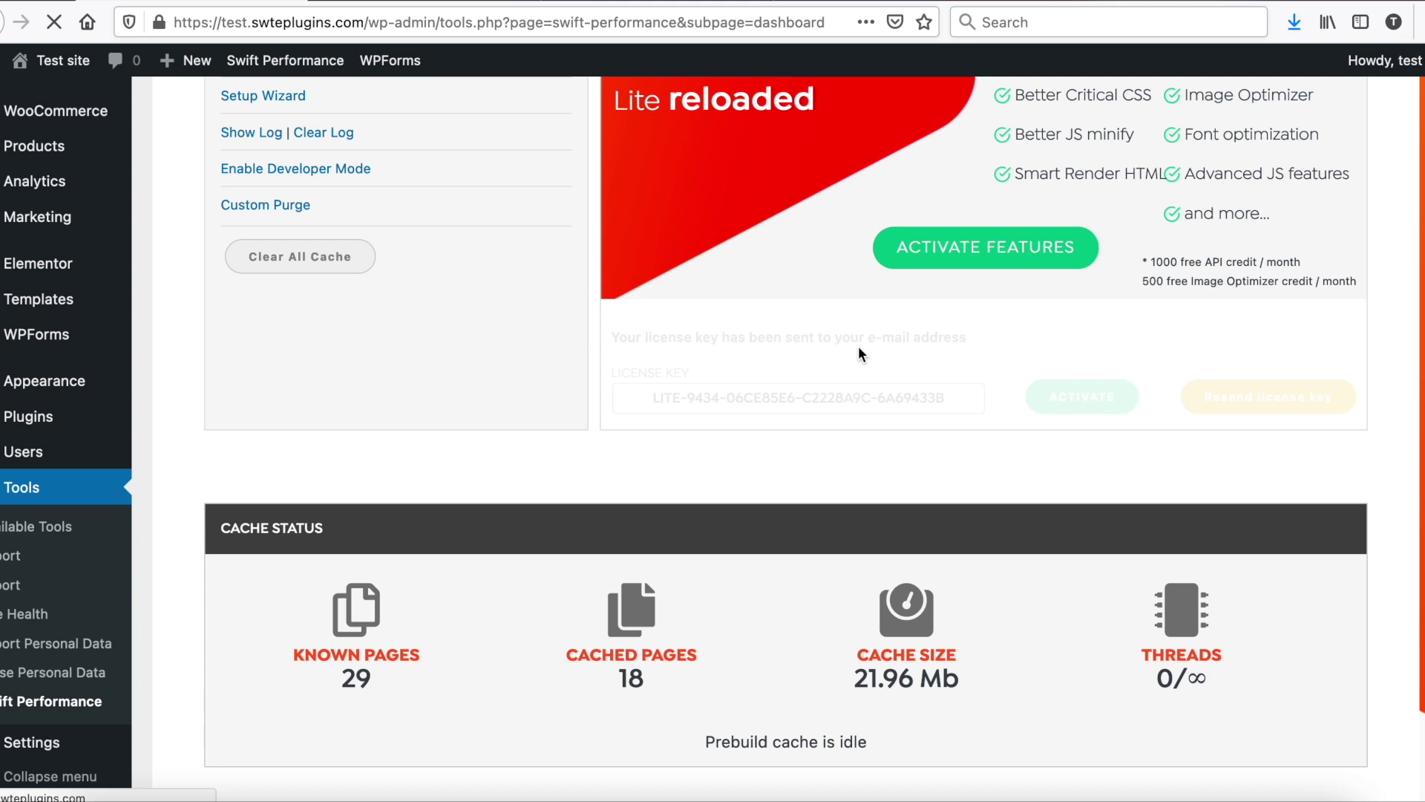
Step: Download swift-performance-extra.zip into the test folder, replacing the existing copy
scroll(859, 355, "up", 3)
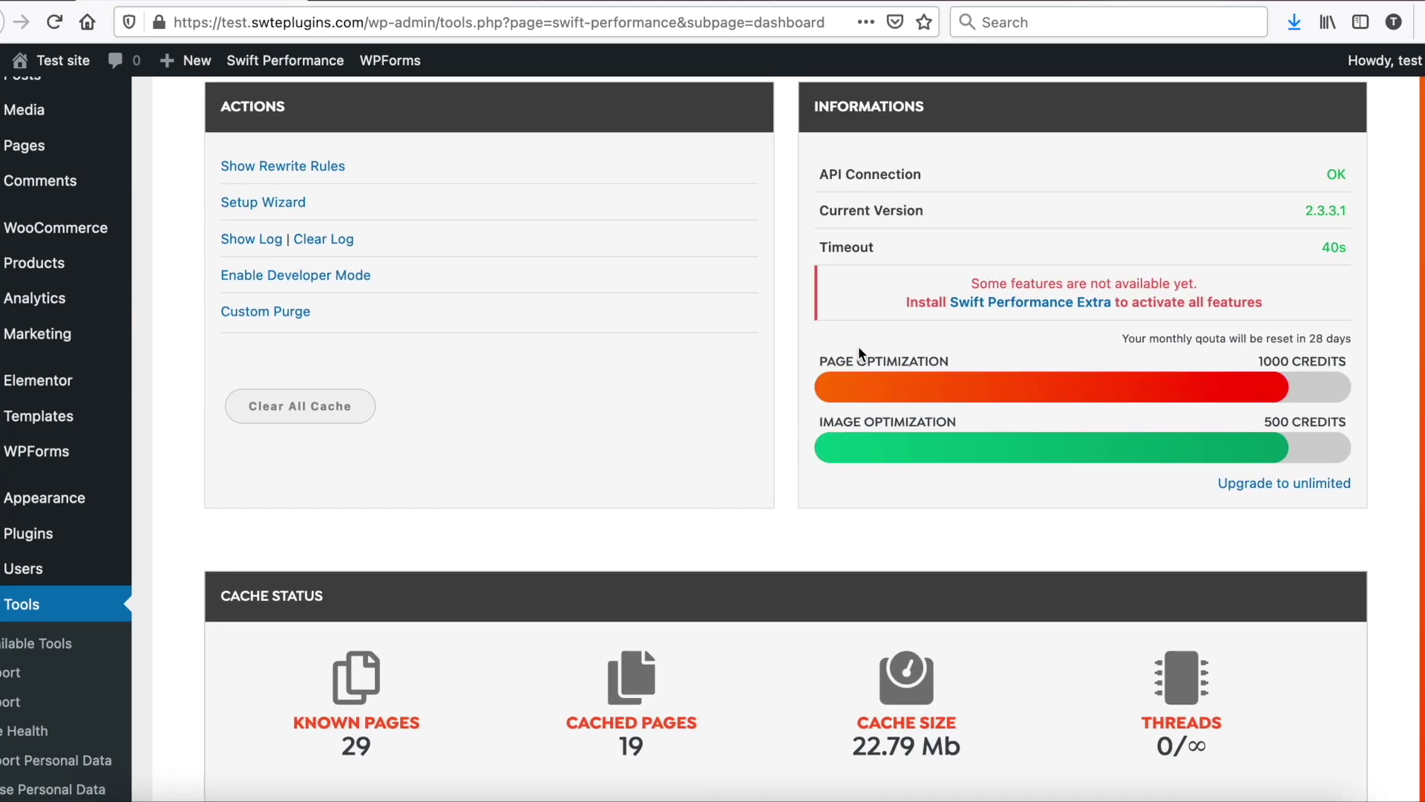
left_click(1027, 357)
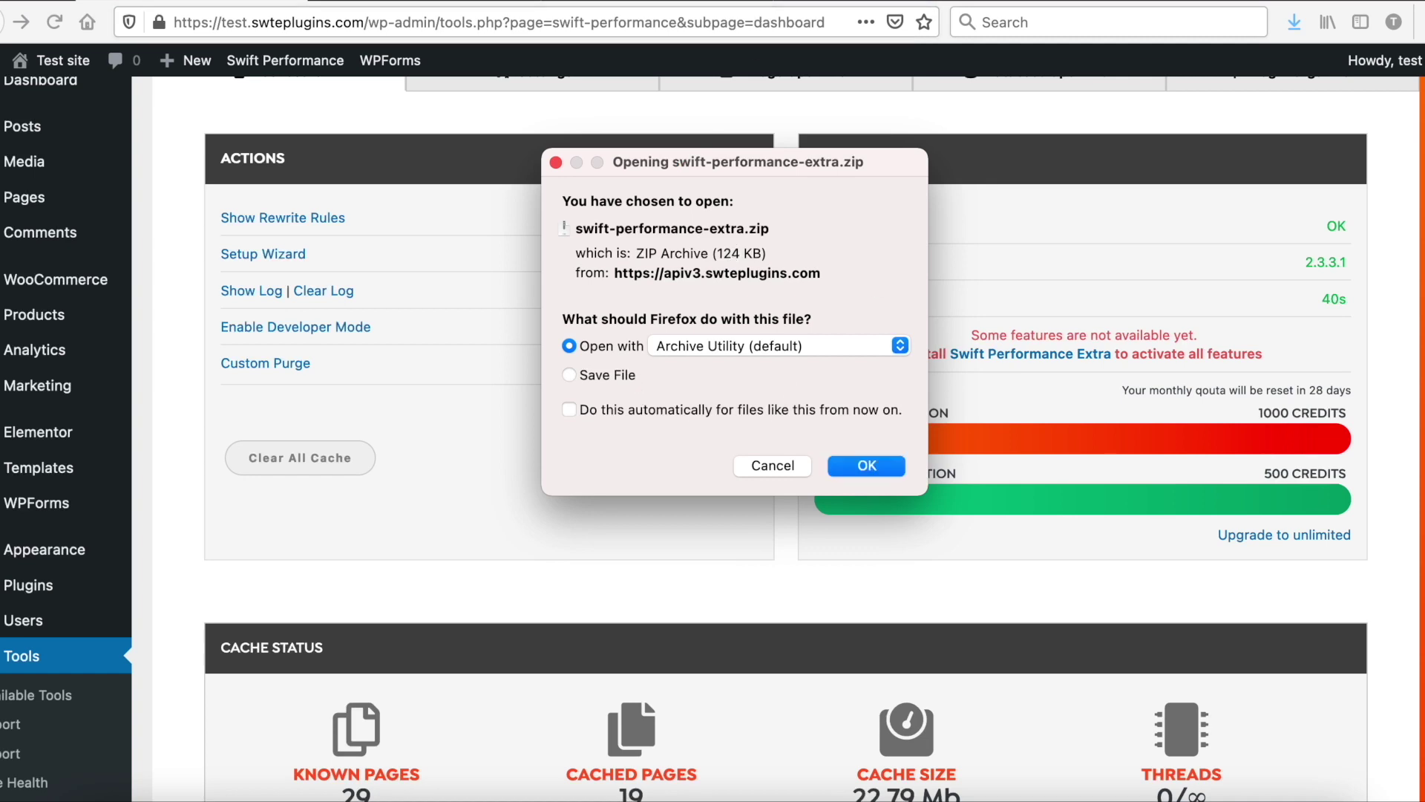
left_click(570, 375)
left_click(864, 465)
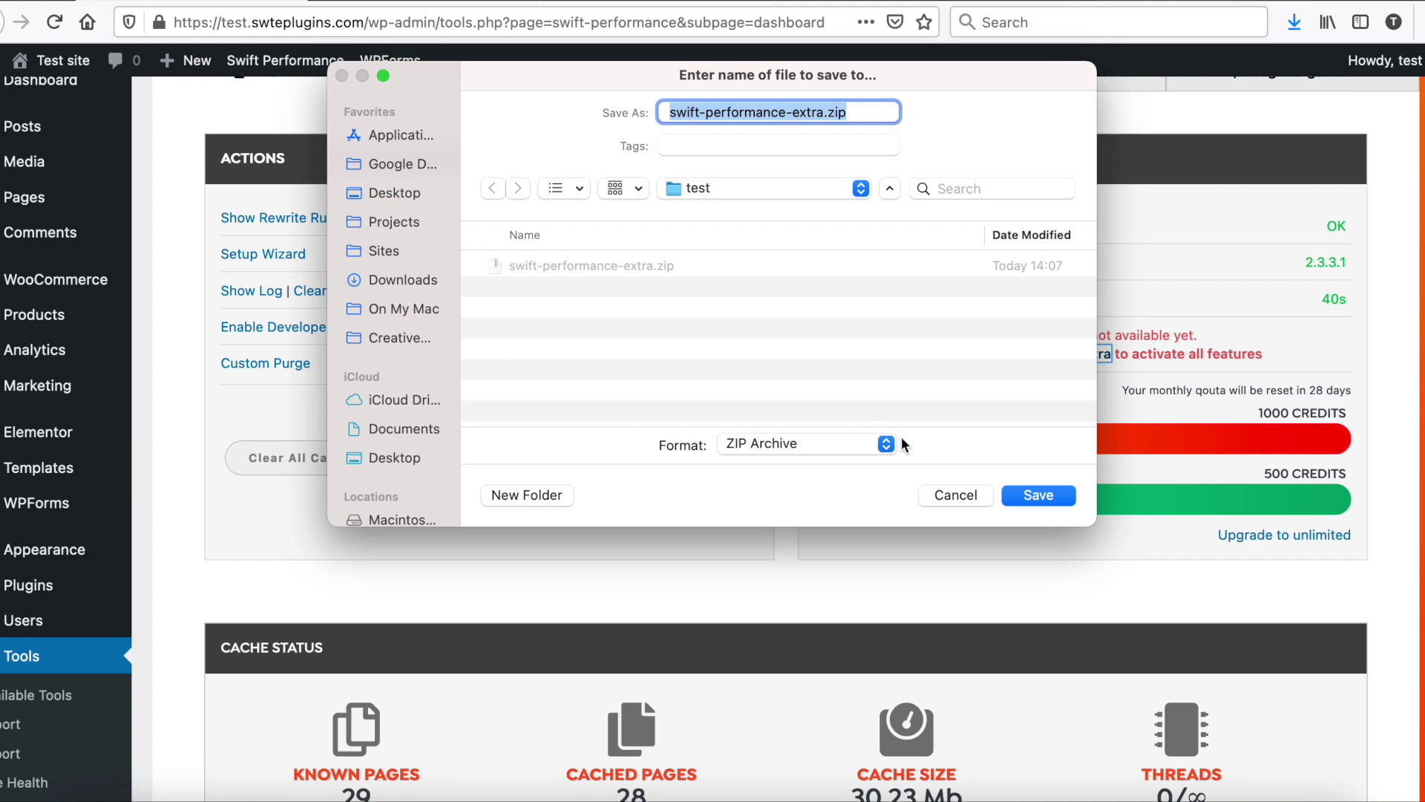
left_click(1031, 493)
left_click(806, 410)
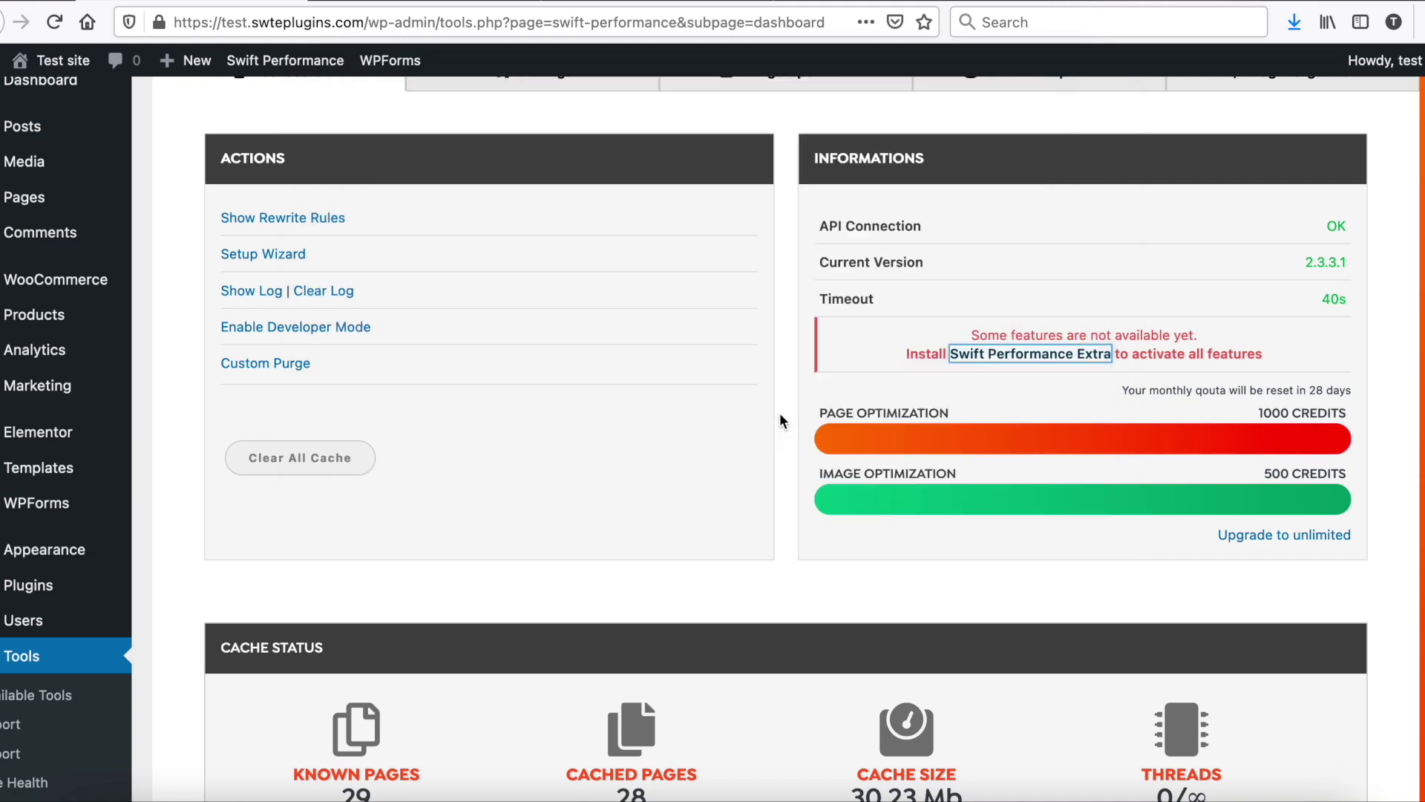
Step: Upload swift-performance-extra.zip as a new plugin, install it and activate it
scroll(189, 573, "down", 2)
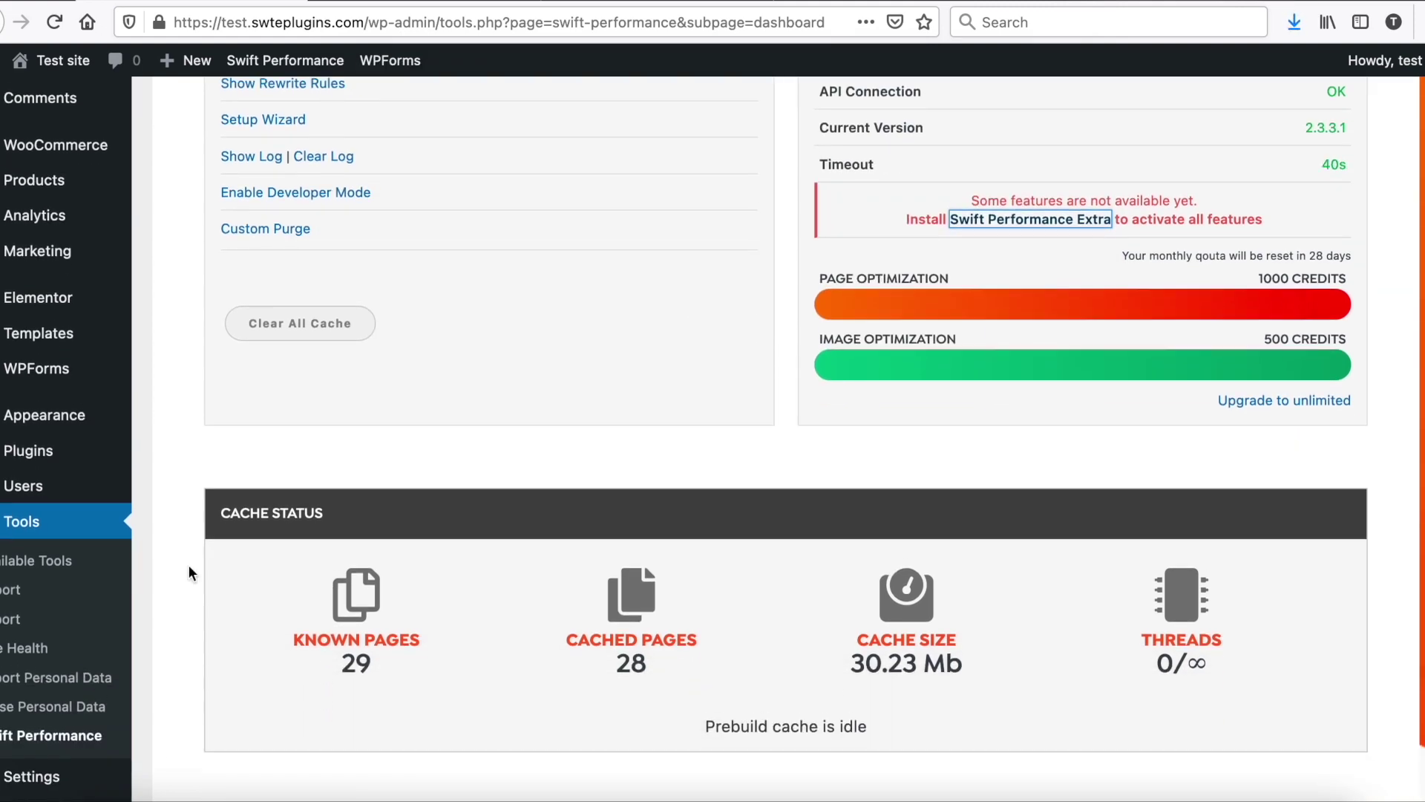
mouse_move(26, 454)
left_click(215, 491)
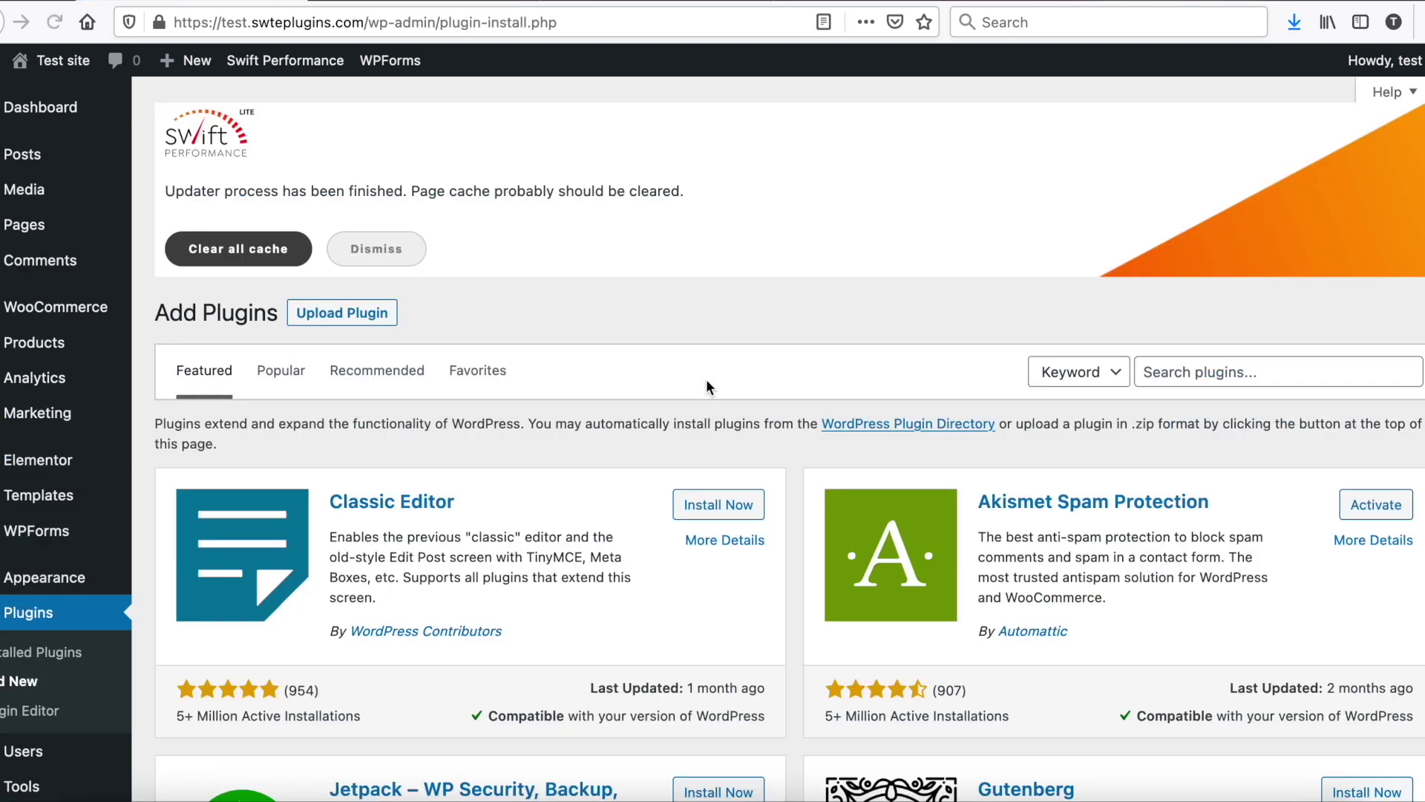
left_click(342, 313)
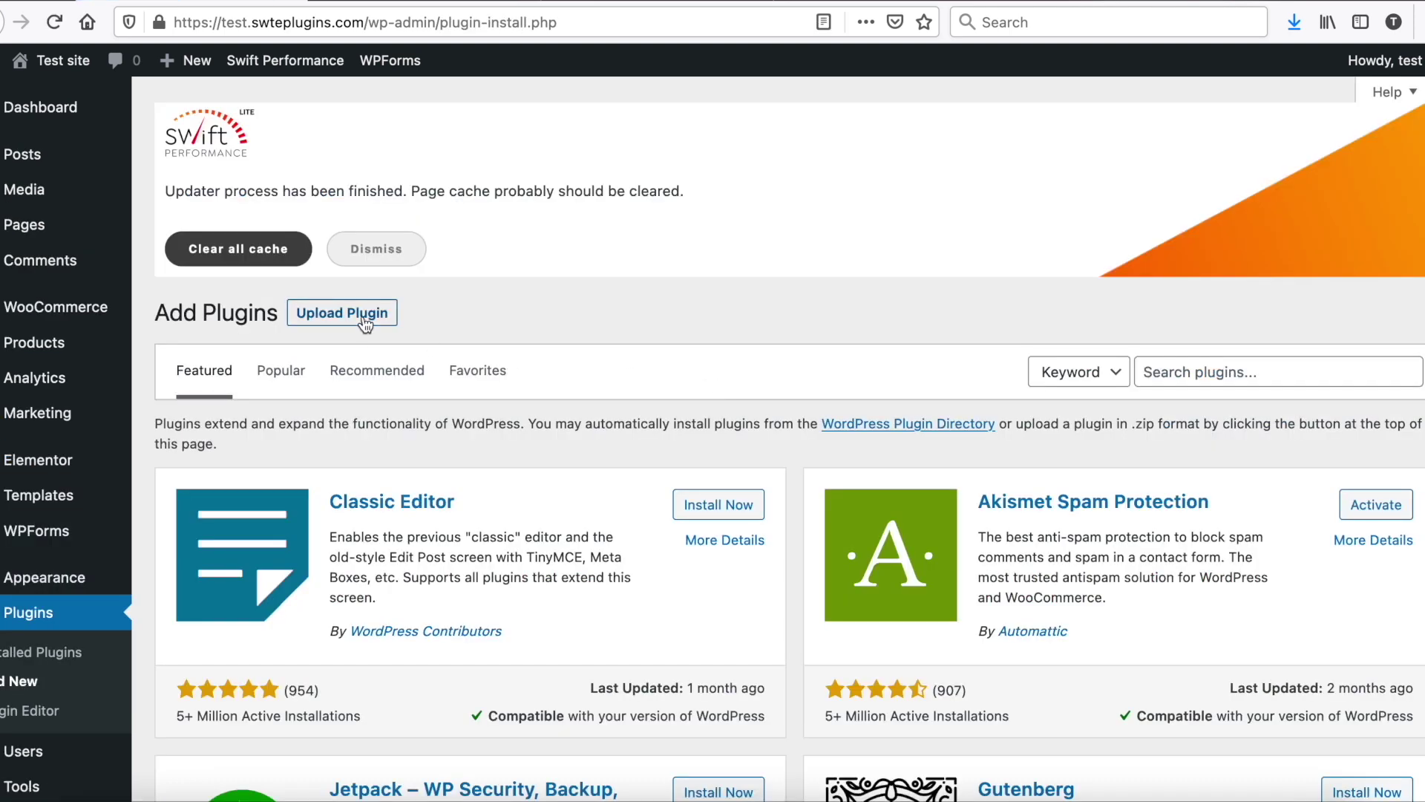
left_click(654, 500)
double_click(643, 172)
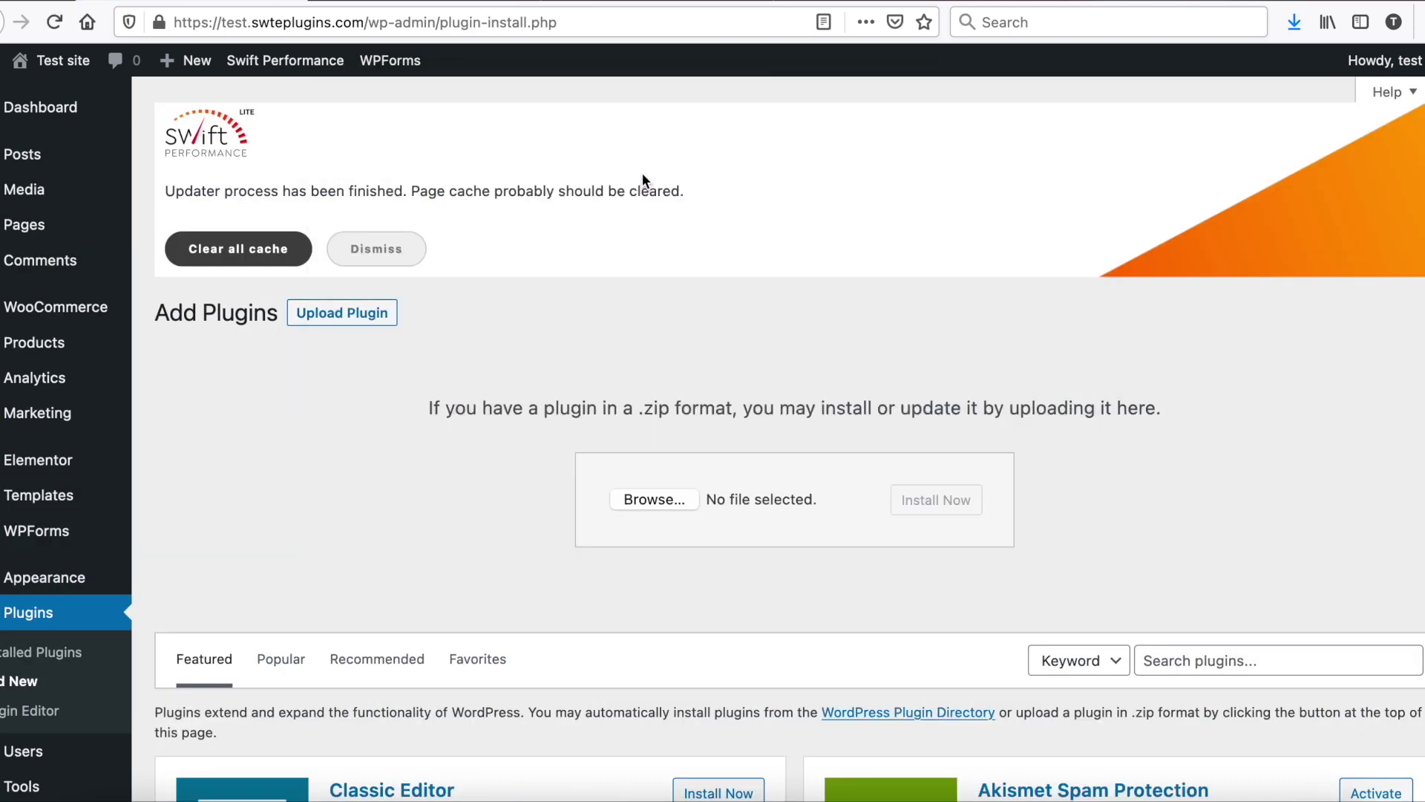
left_click(943, 500)
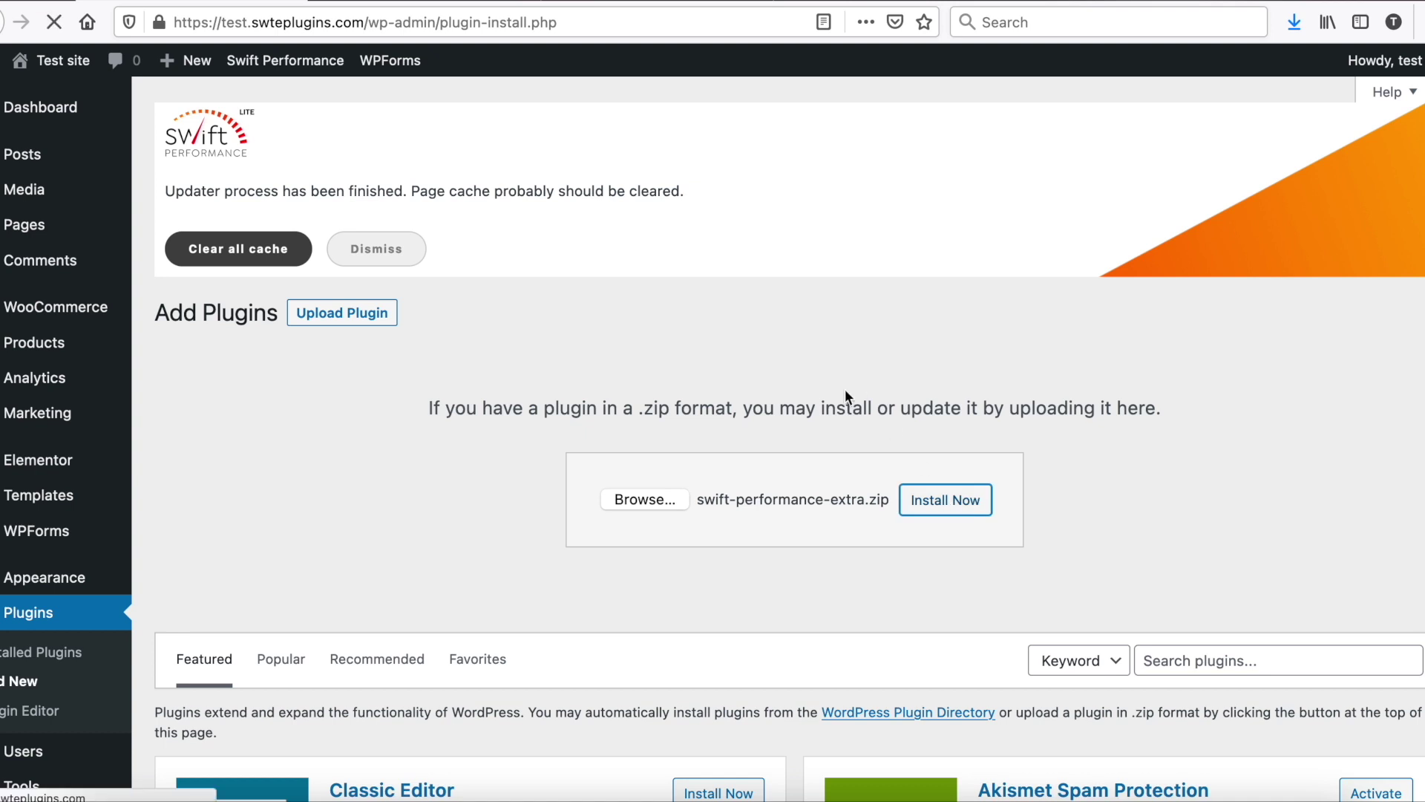
left_click(236, 469)
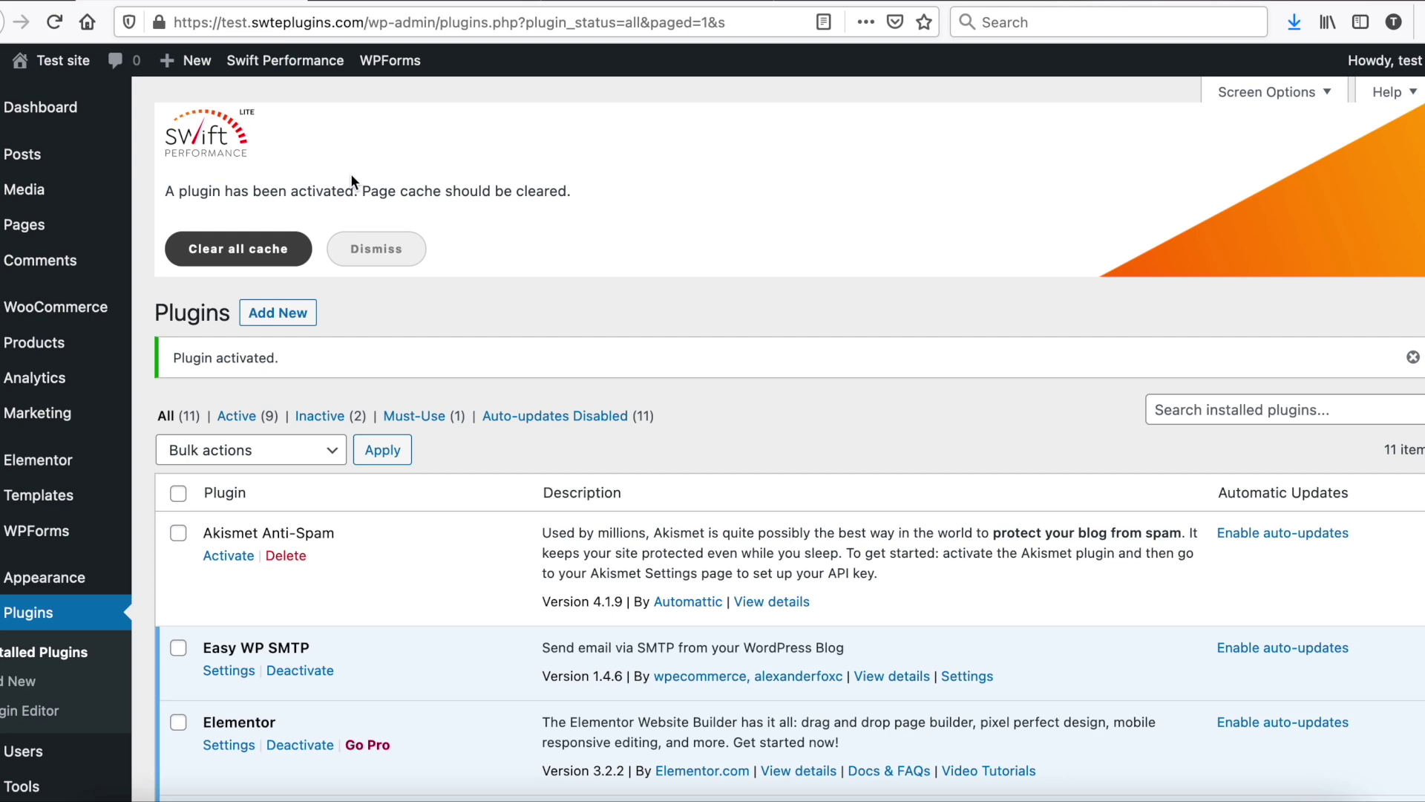
Step: Go to the Swift Performance dashboard and dismiss the plugin-activated notice
left_click(285, 60)
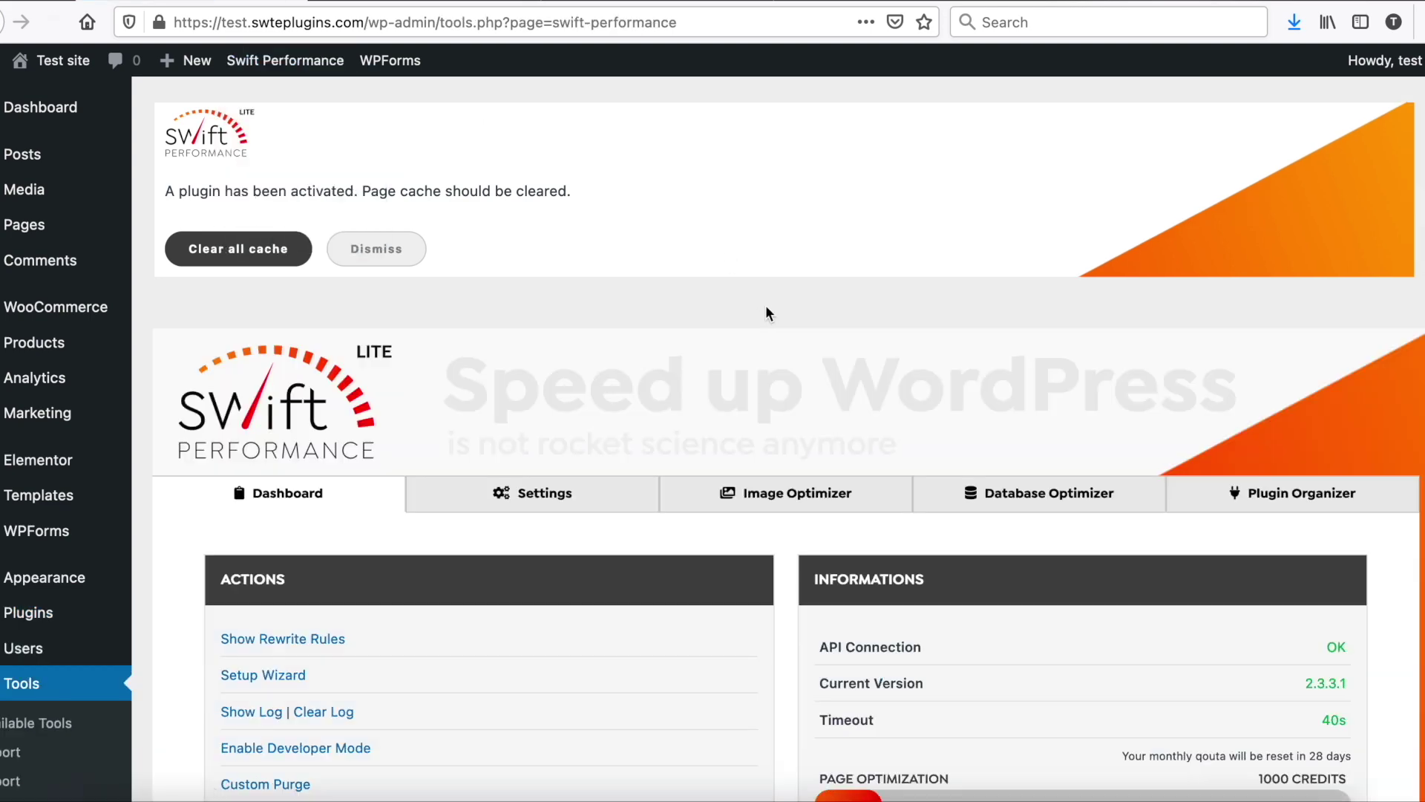
left_click(376, 248)
scroll(878, 382, "down", 3)
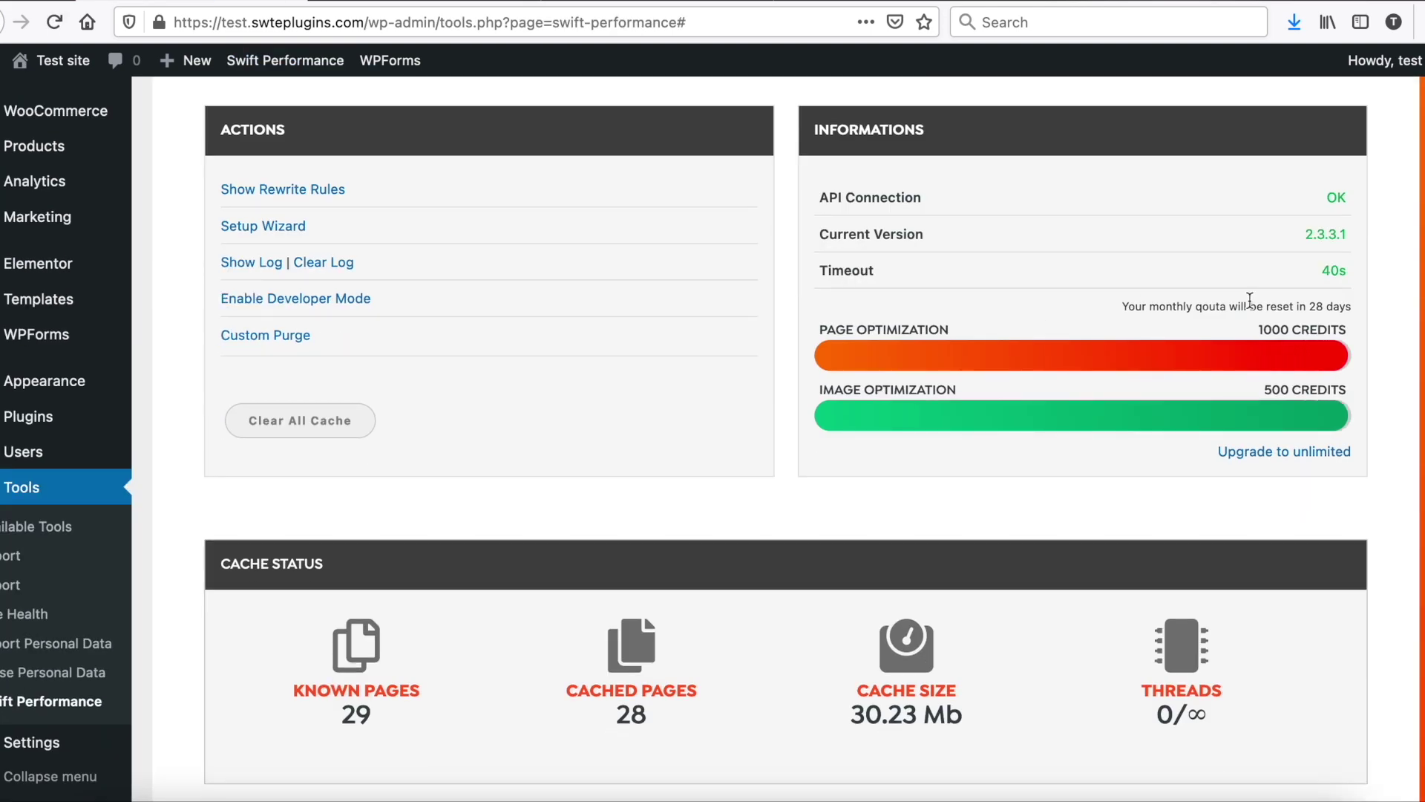
scroll(474, 358, "up", 5)
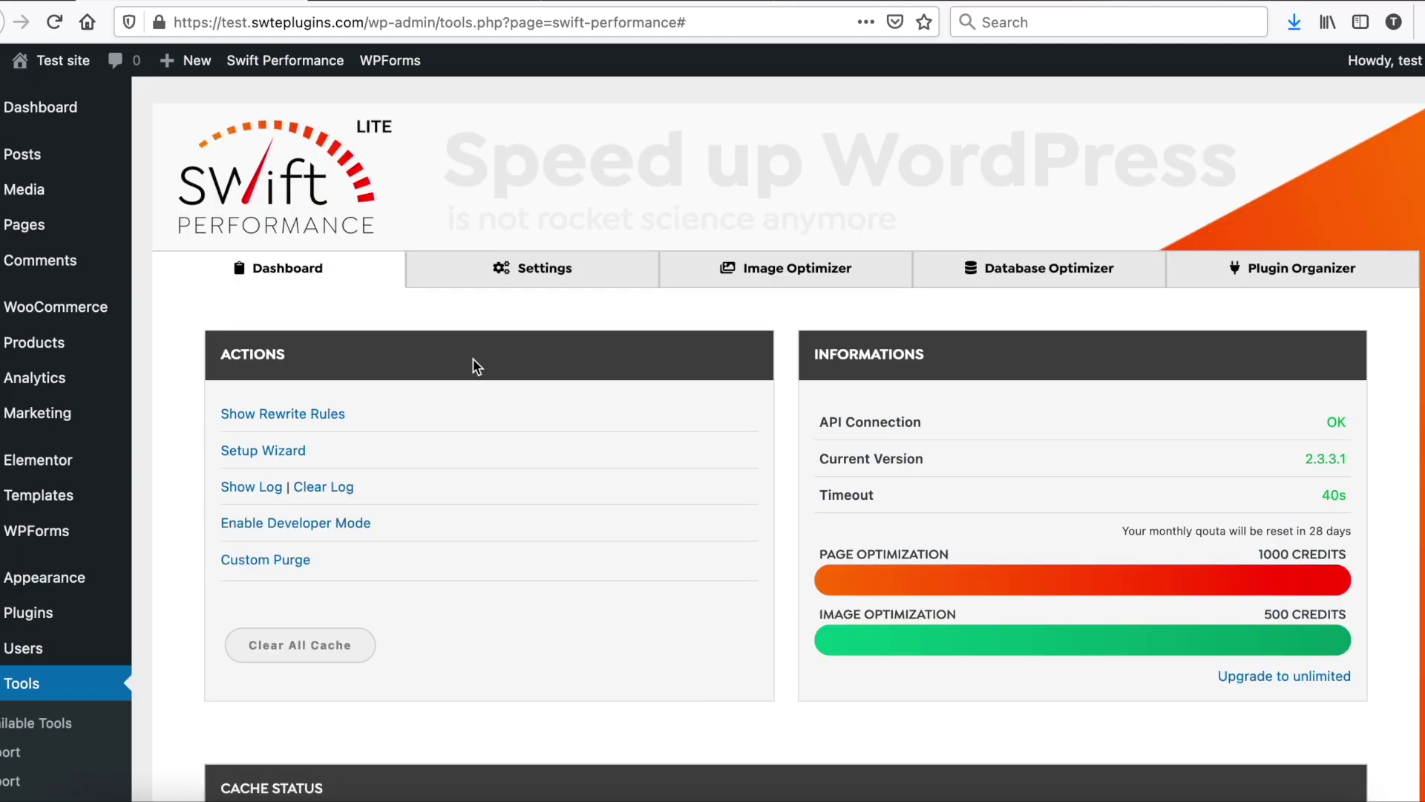
Step: Turn on Use Compute API in Swift Performance's General settings
left_click(531, 269)
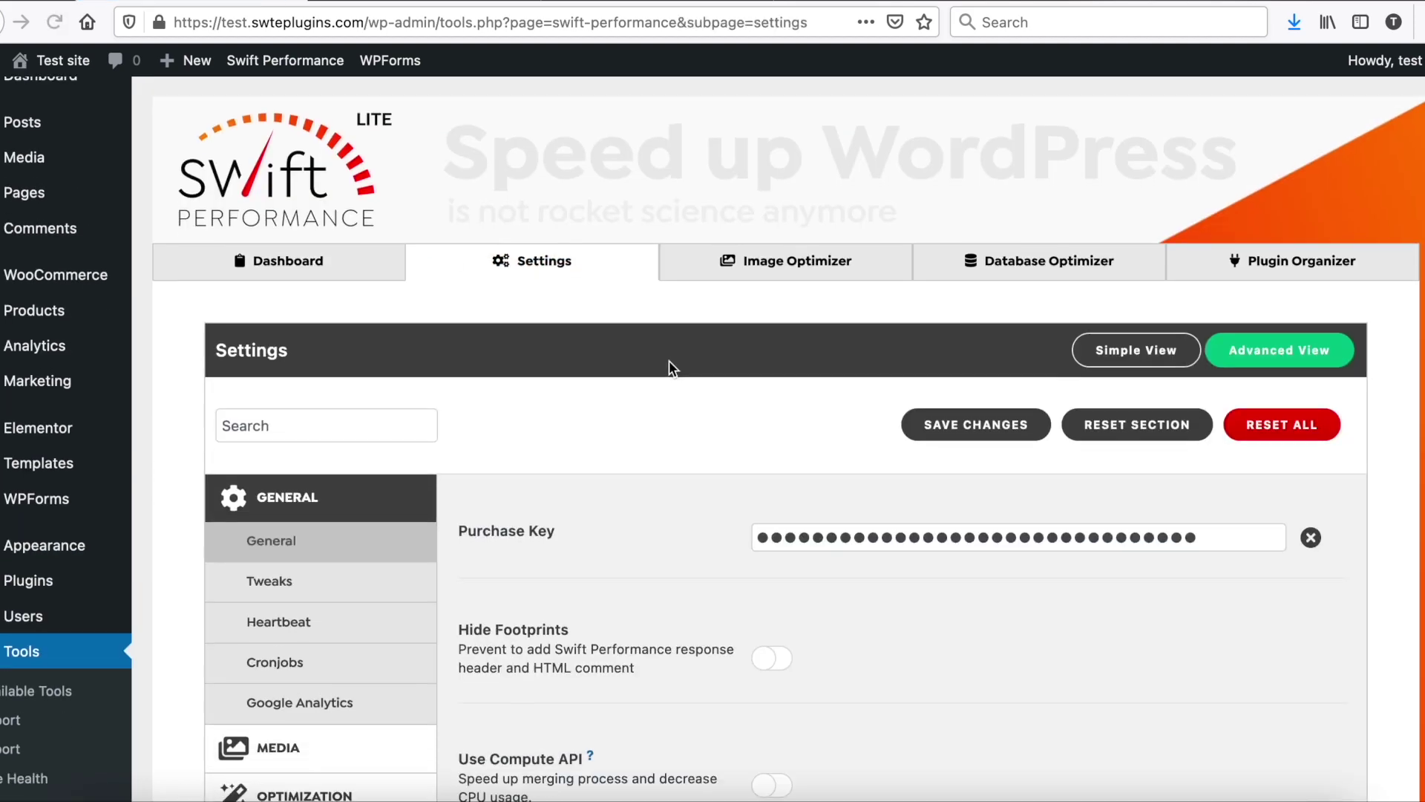
scroll(668, 366, "down", 3)
left_click(350, 572)
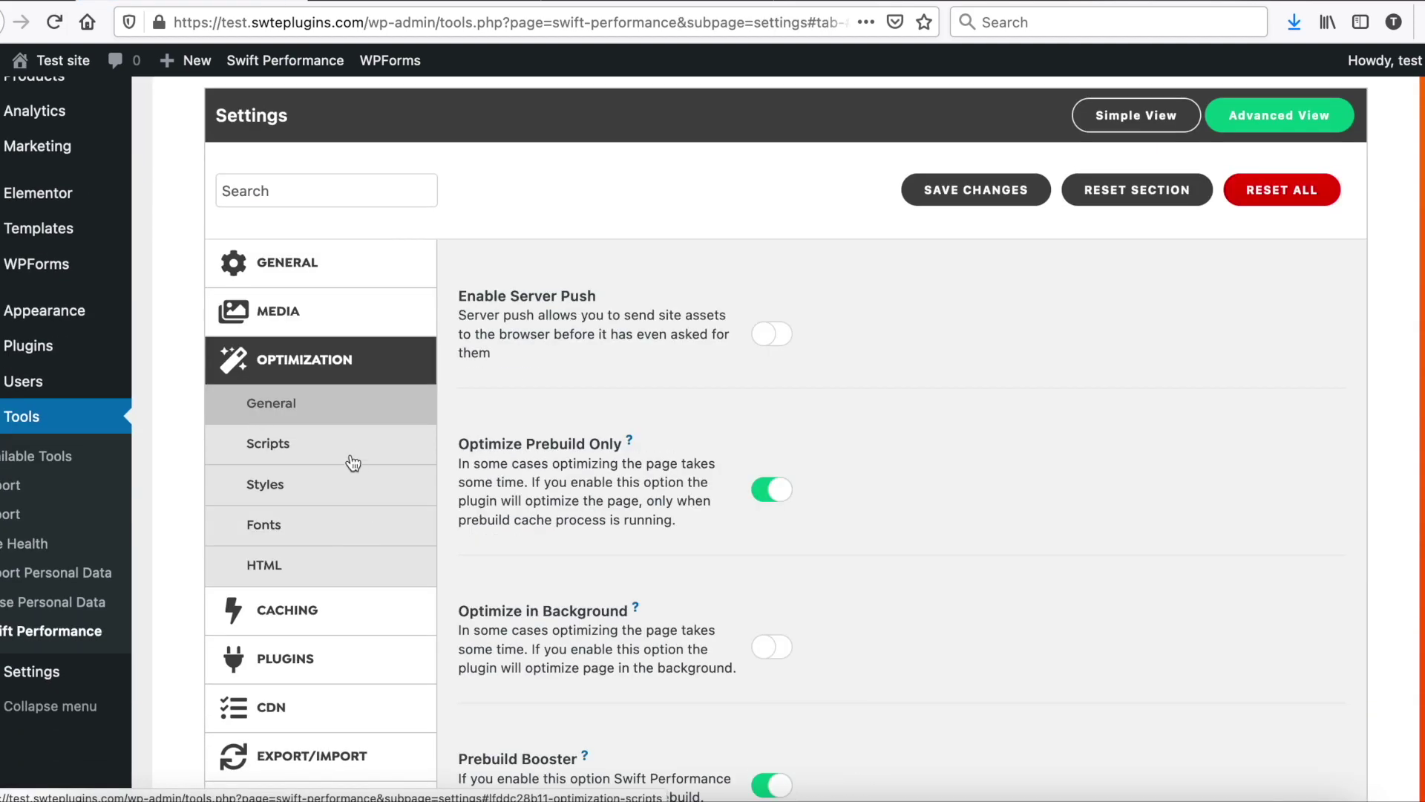
left_click(349, 484)
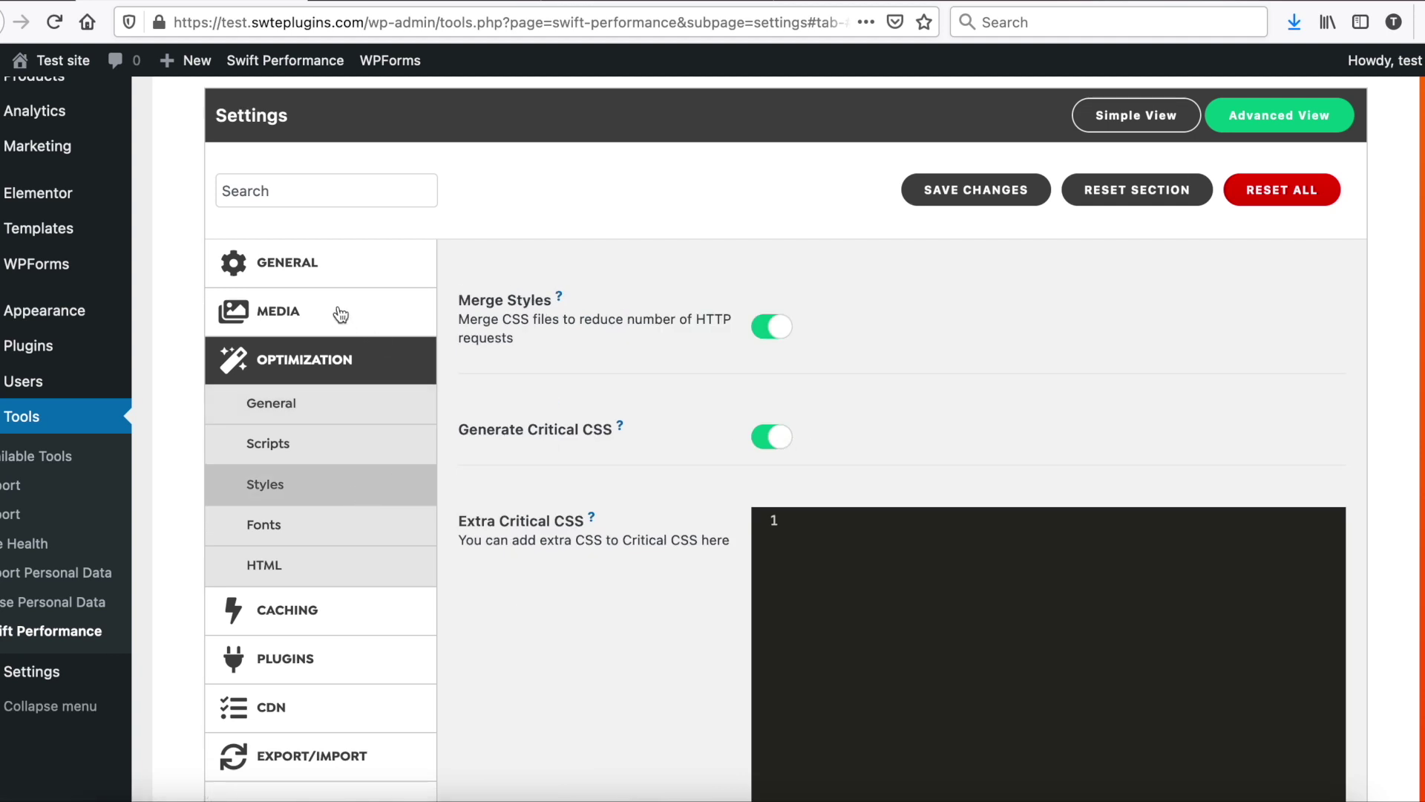
left_click(323, 271)
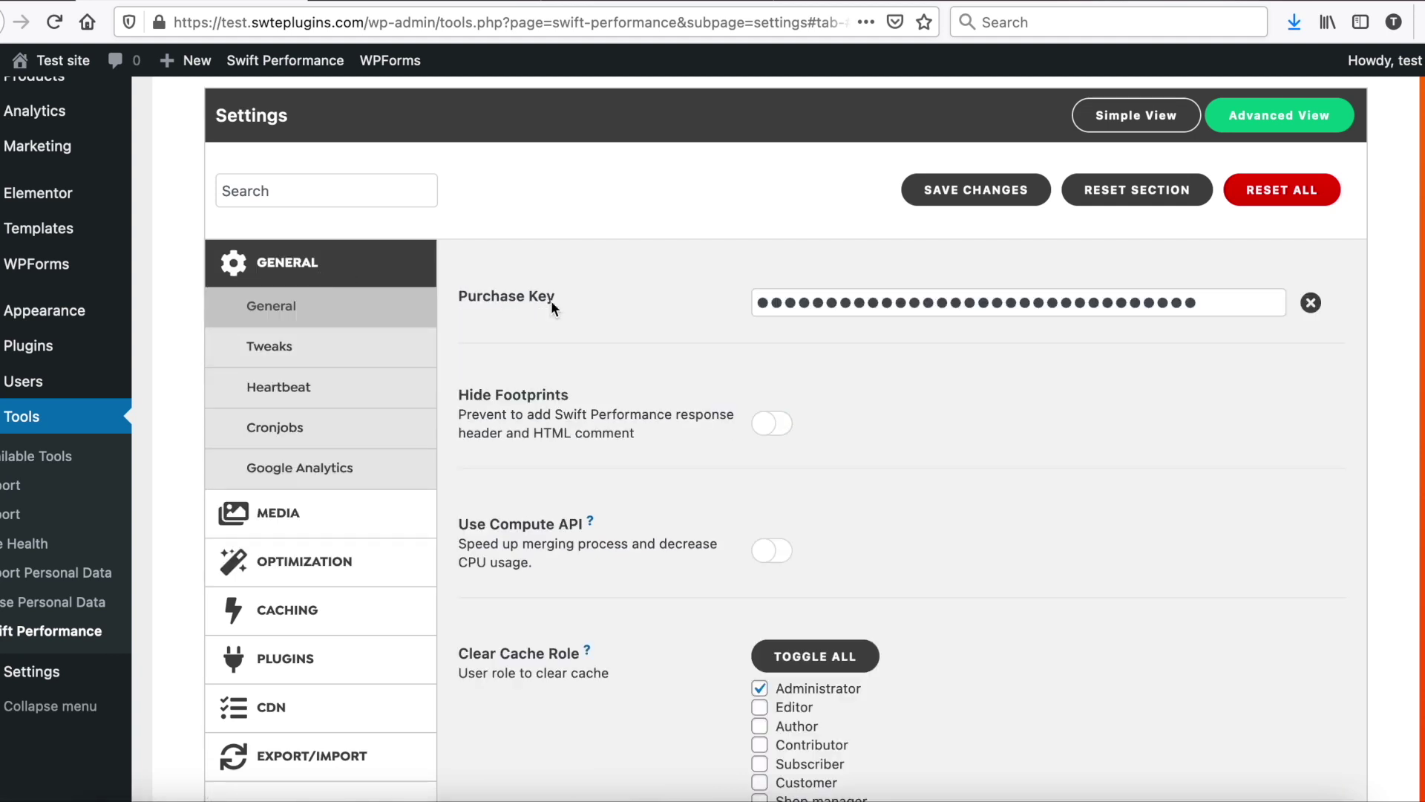
left_click(776, 551)
Step: Set Critical CSS method to Viewport based, save, clear the cache and return to the dashboard
left_click(326, 562)
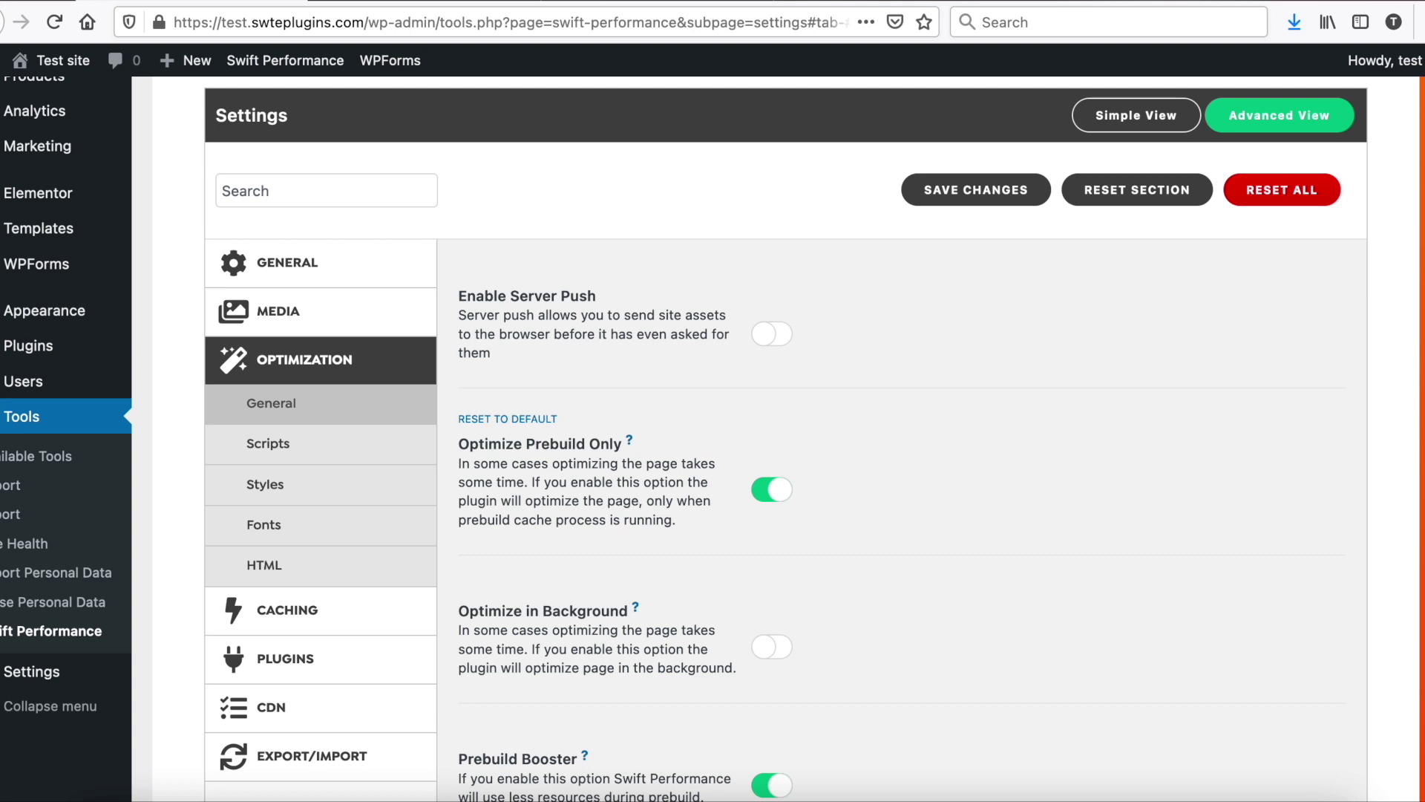
left_click(324, 483)
left_click(822, 539)
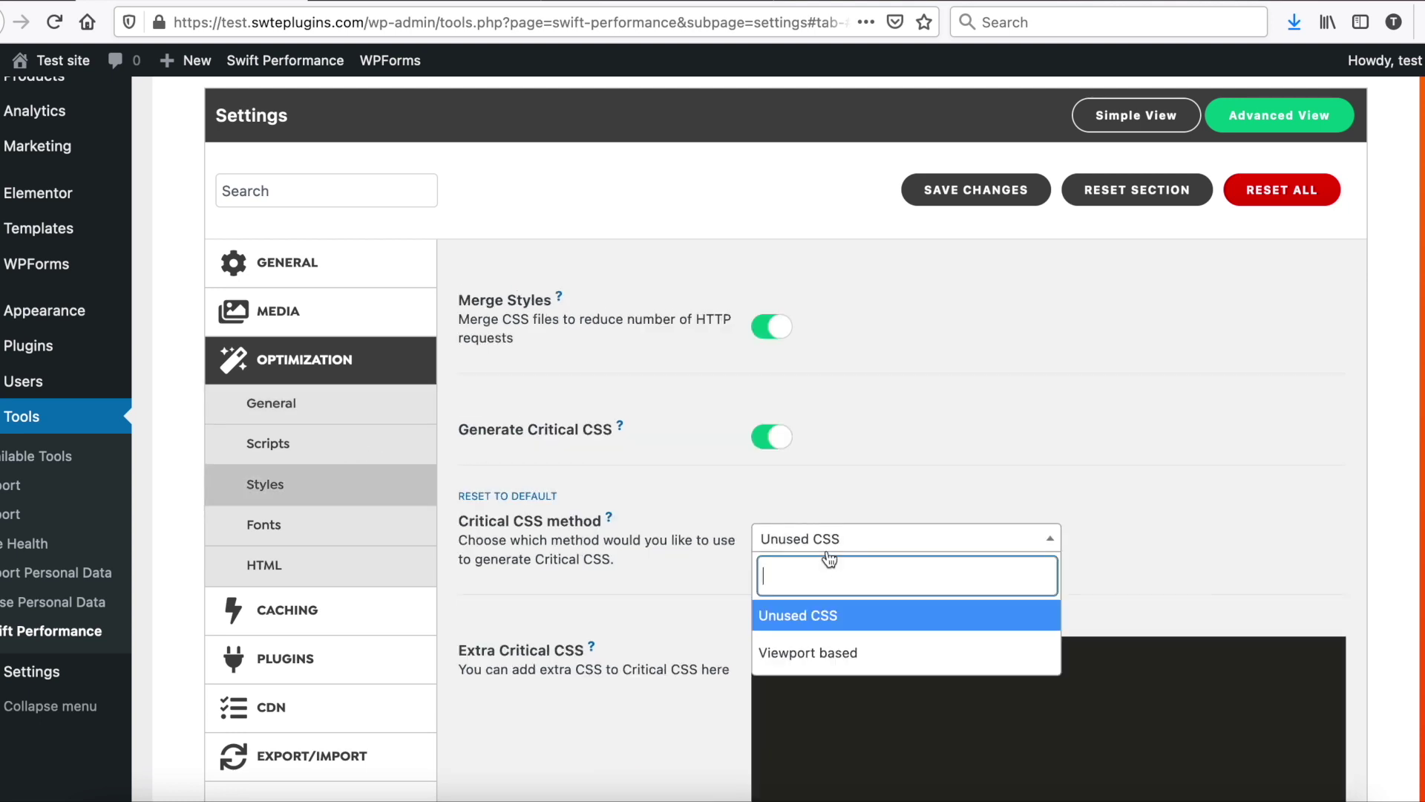
left_click(820, 652)
left_click(965, 202)
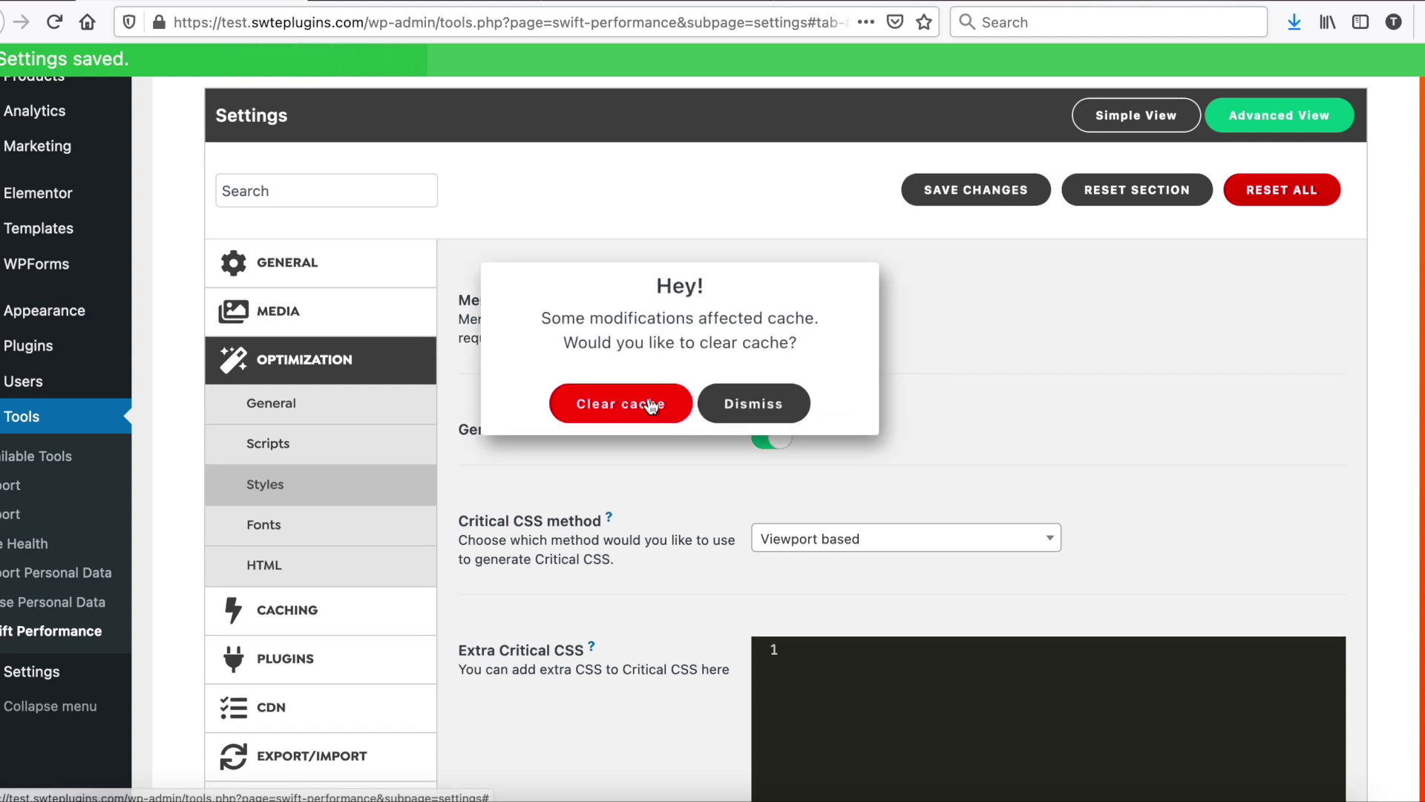
left_click(550, 399)
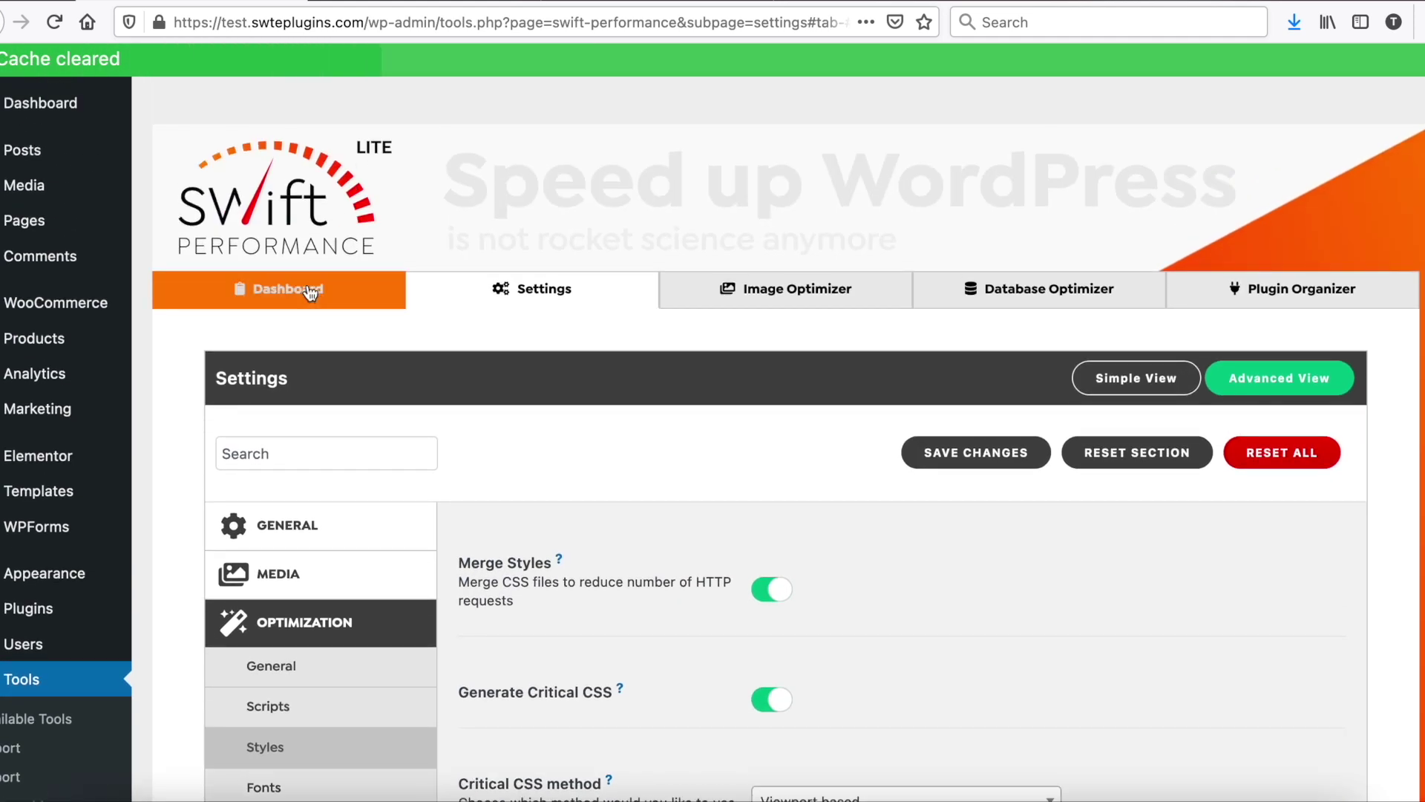
left_click(318, 290)
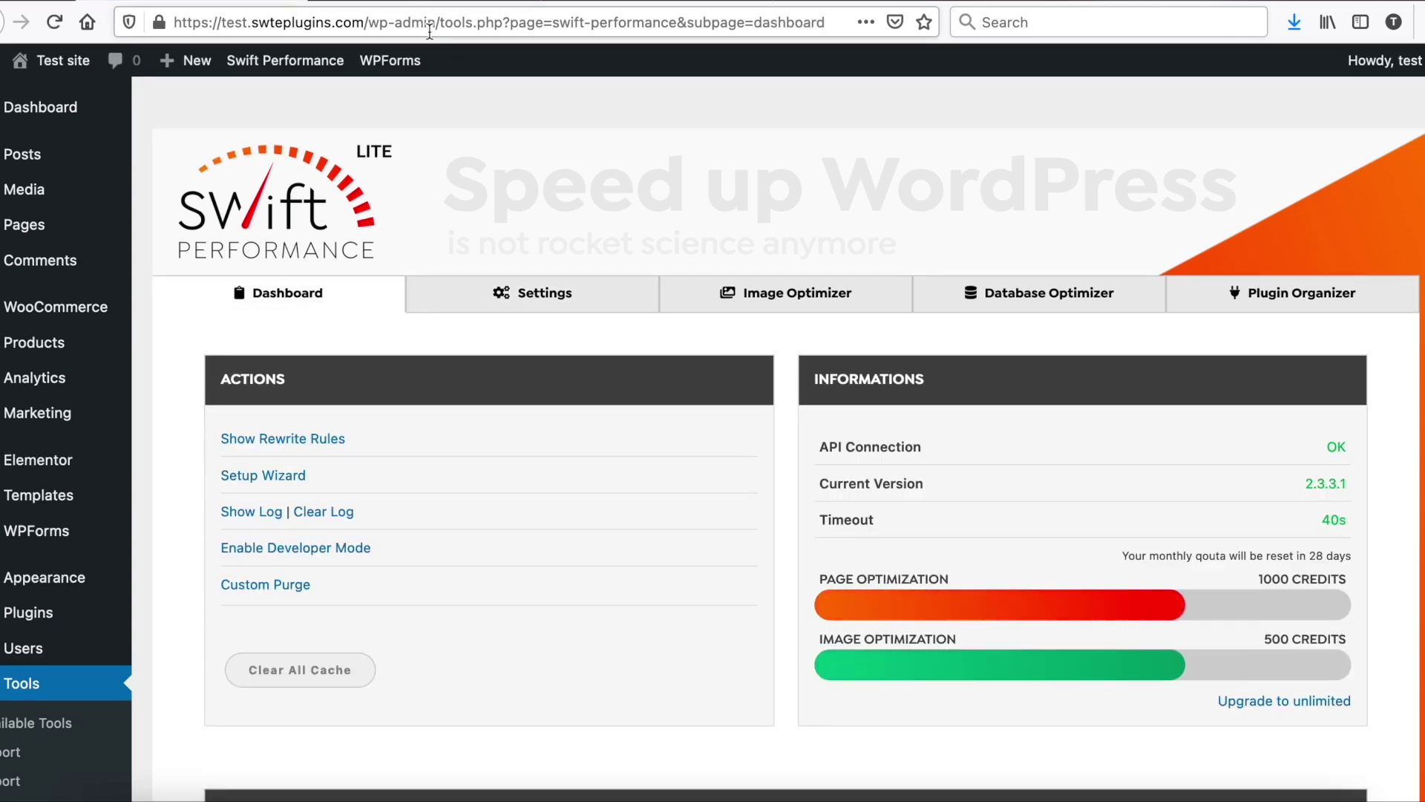
scroll(496, 217, "down", 9)
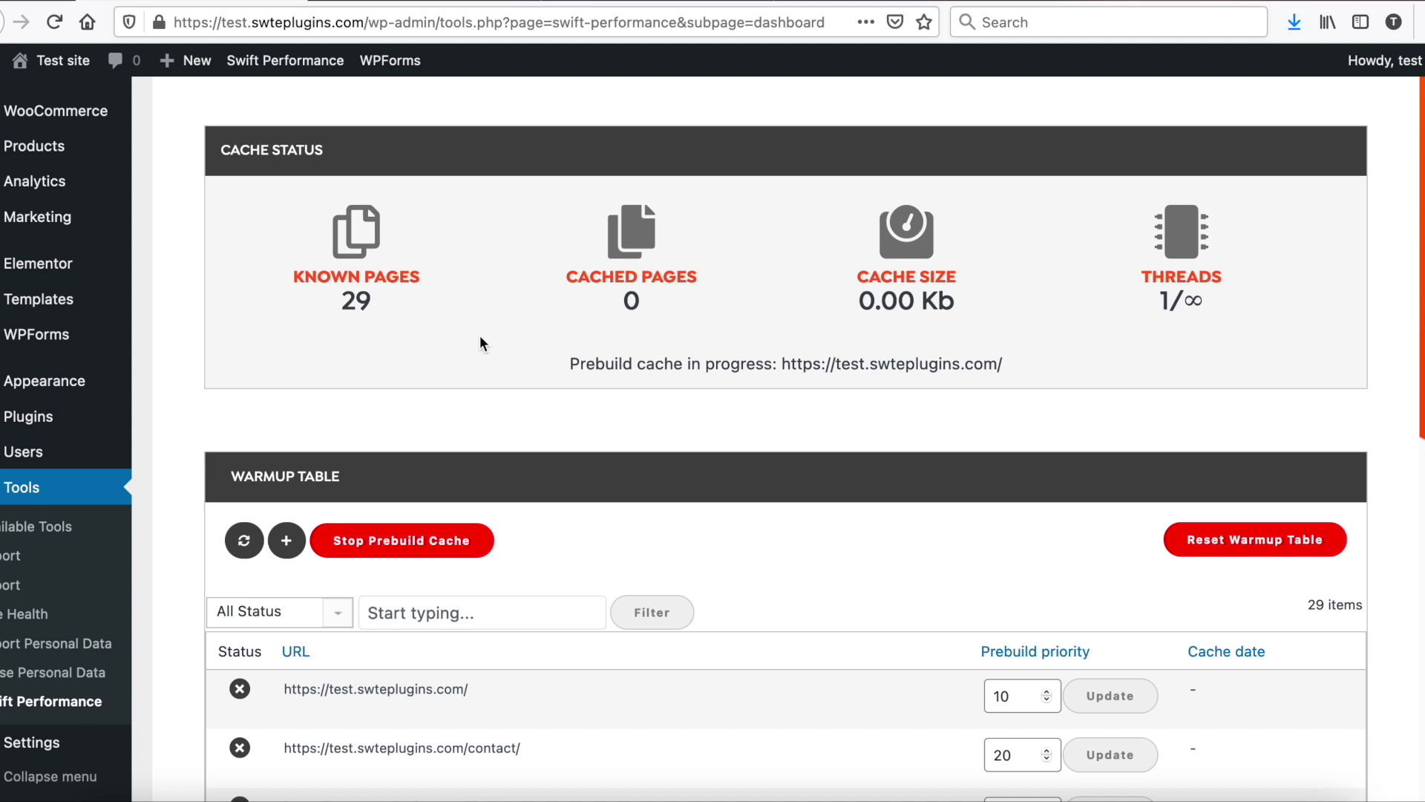
scroll(520, 144, "down", 2)
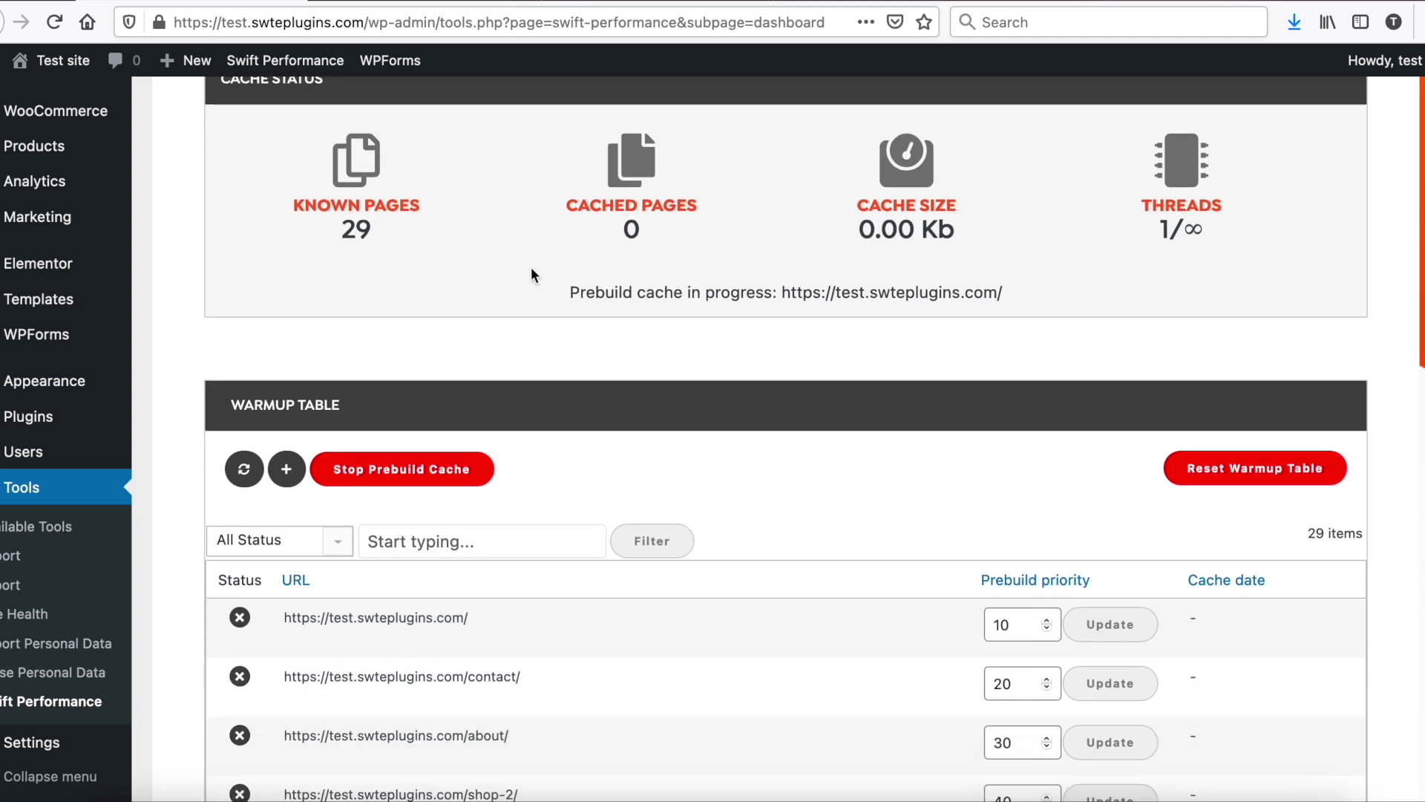
left_click(442, 2)
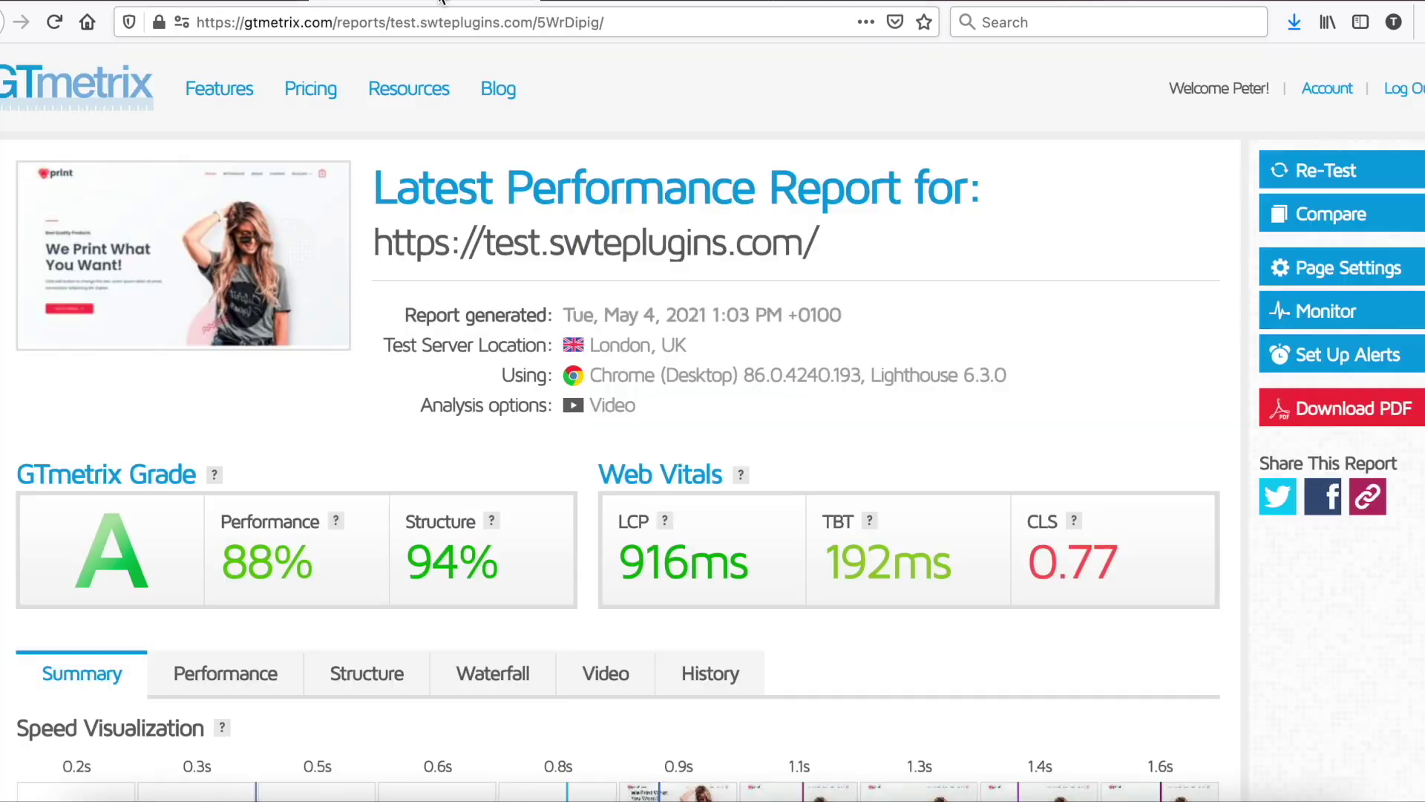
left_click(1285, 170)
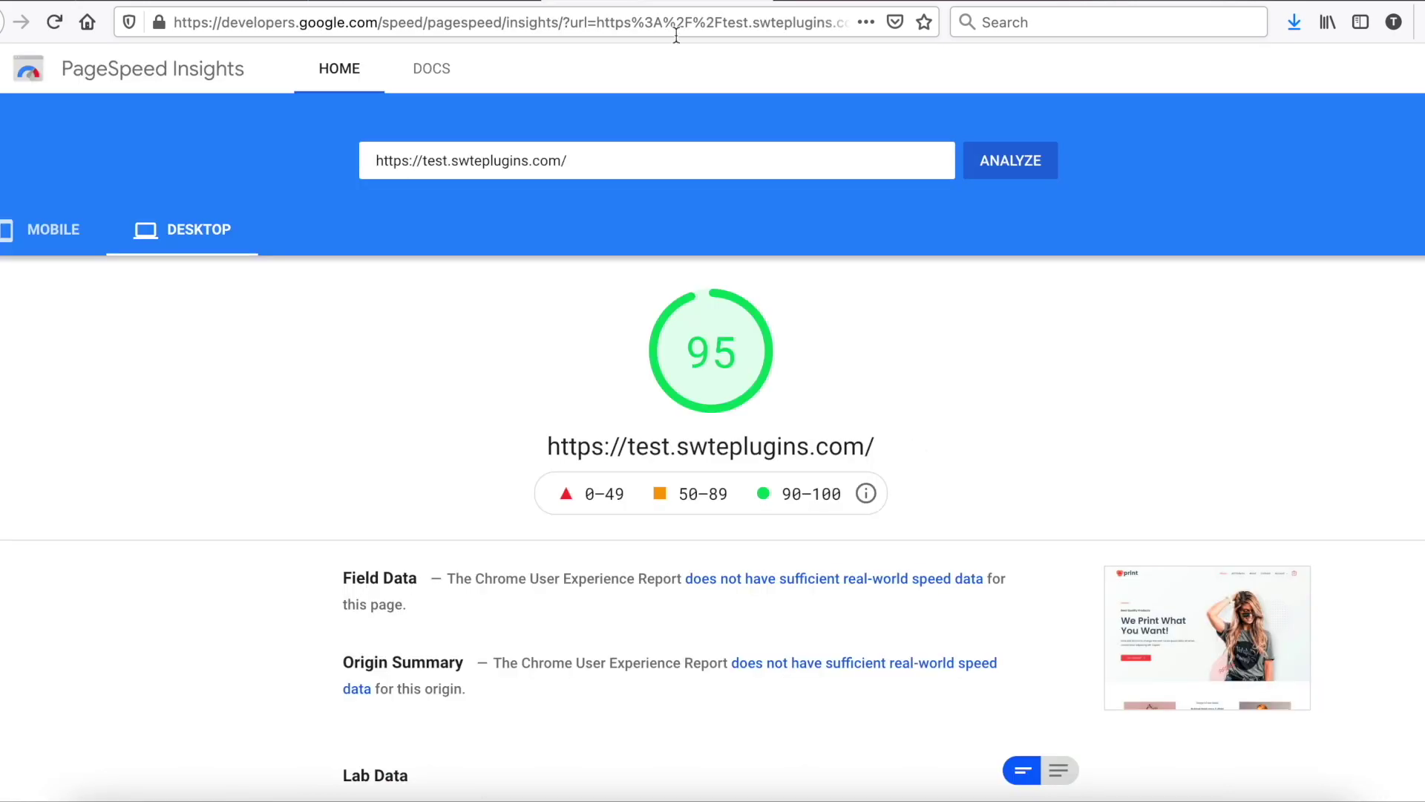
Step: Re-analyse the homepage in PageSpeed Insights, check the 99 mobile and 100 desktop scores, and return to WordPress
left_click(980, 158)
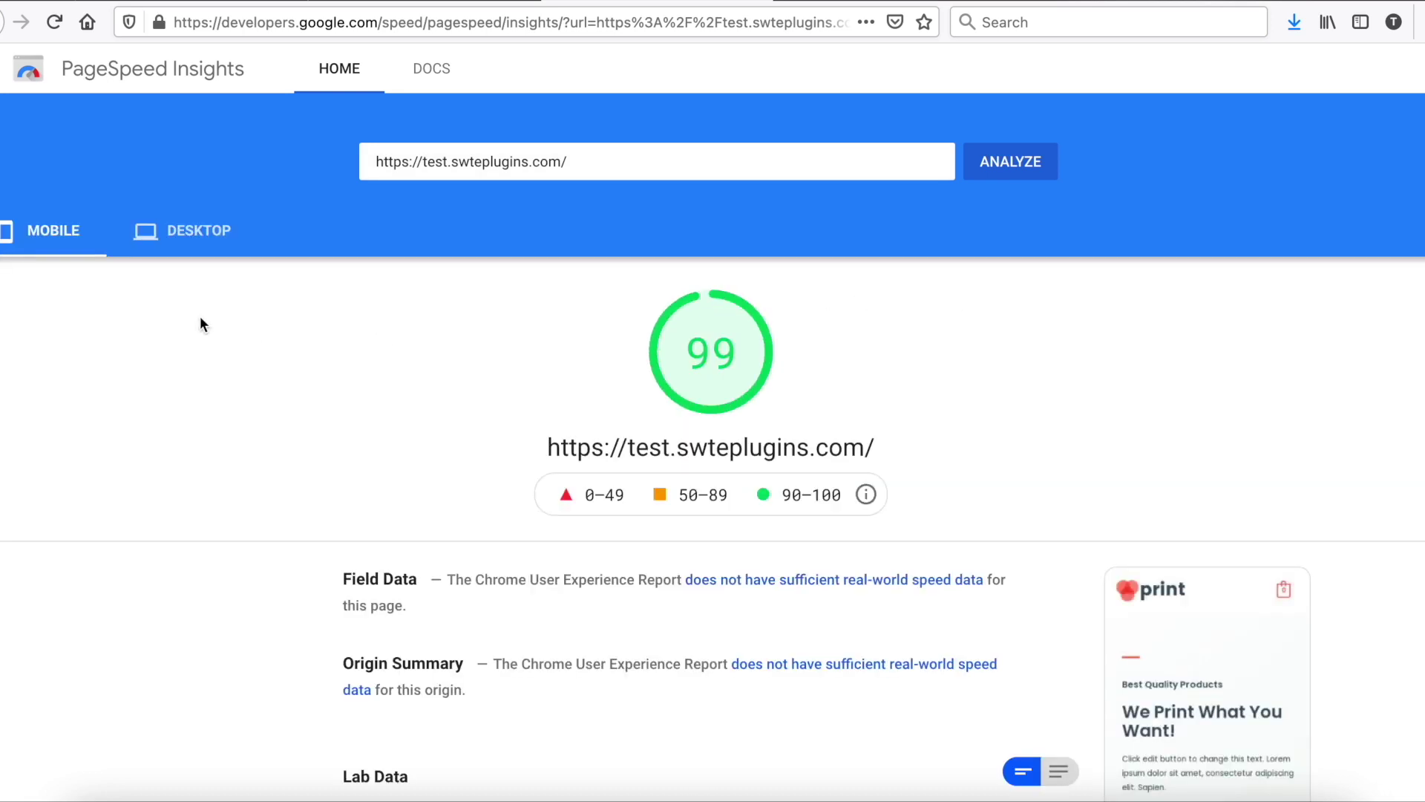
left_click(146, 237)
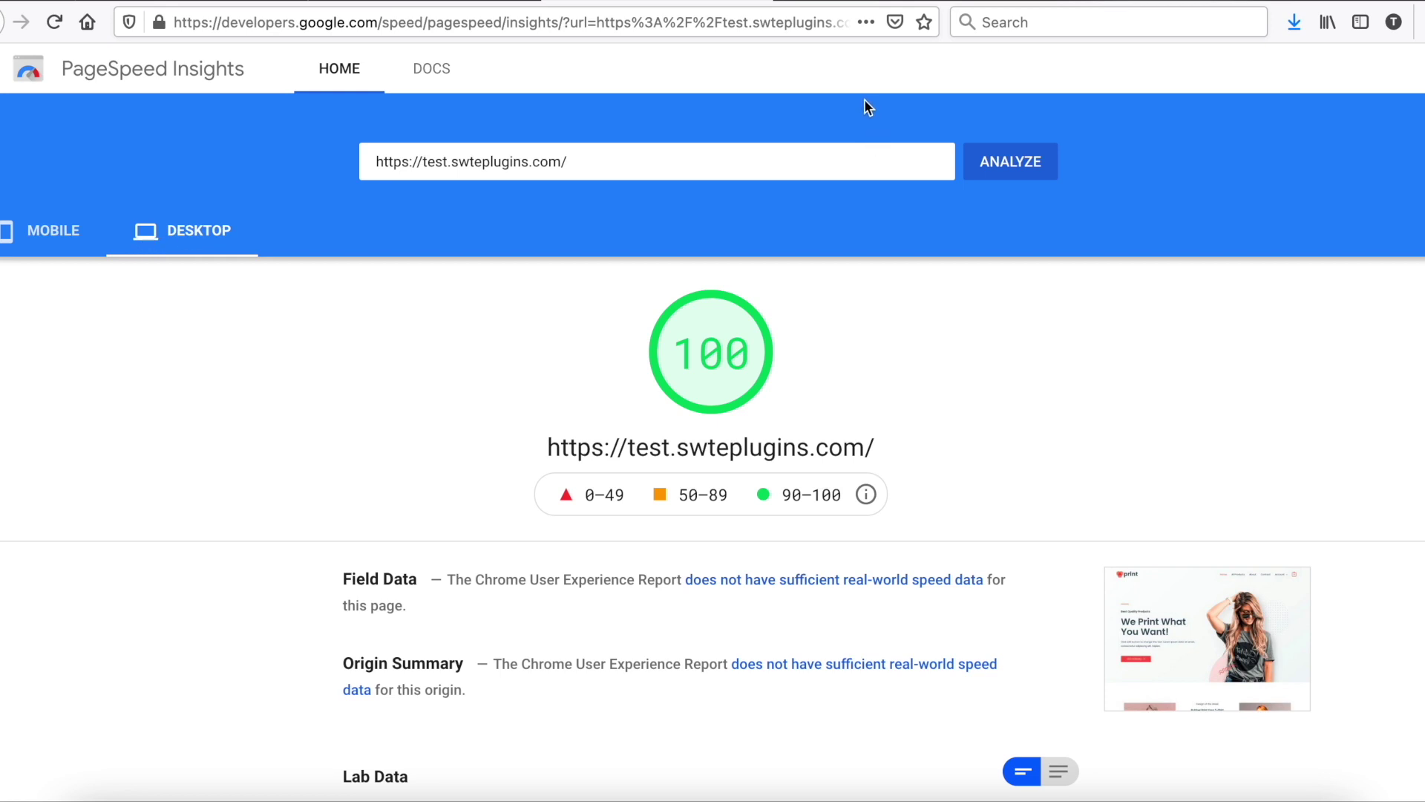
left_click(208, 6)
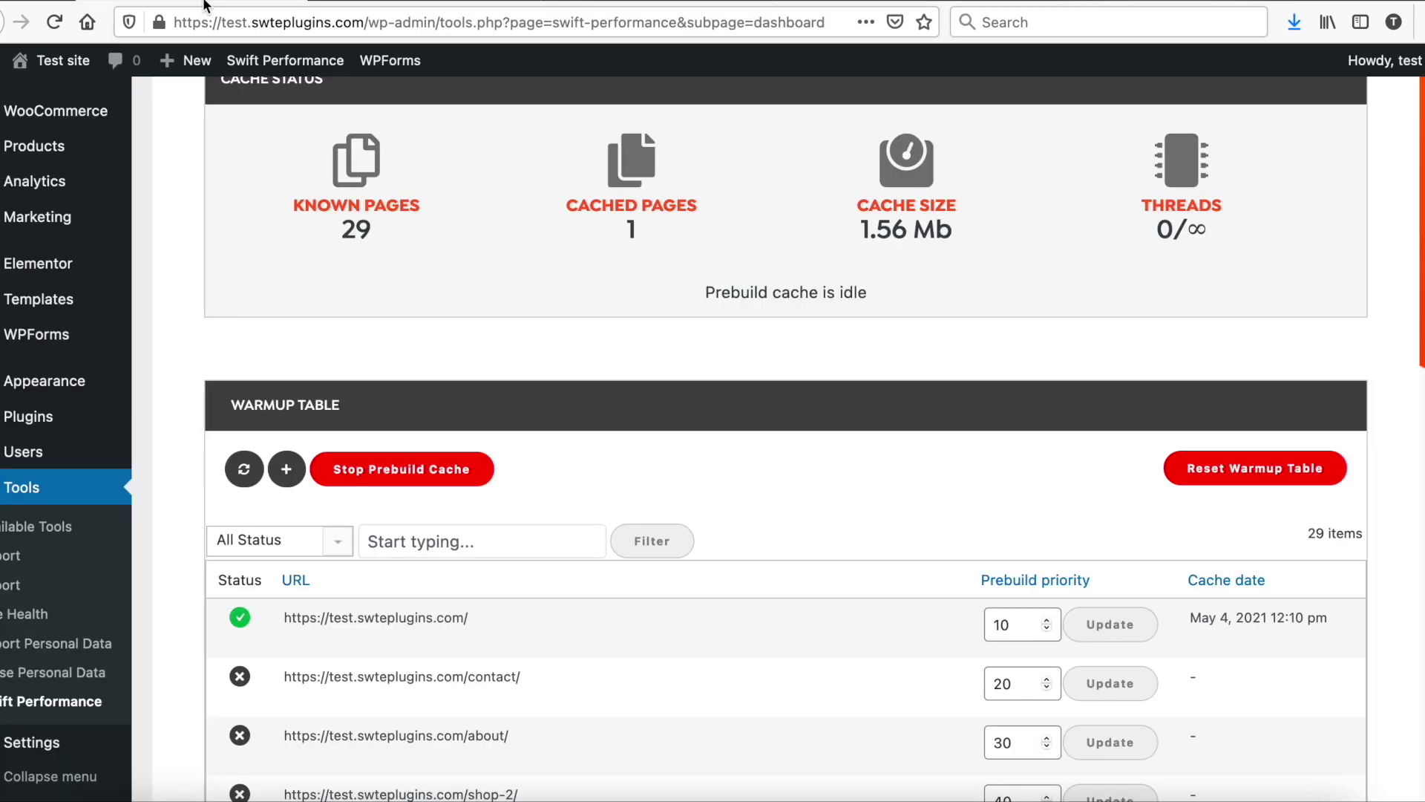
scroll(518, 178, "up", 5)
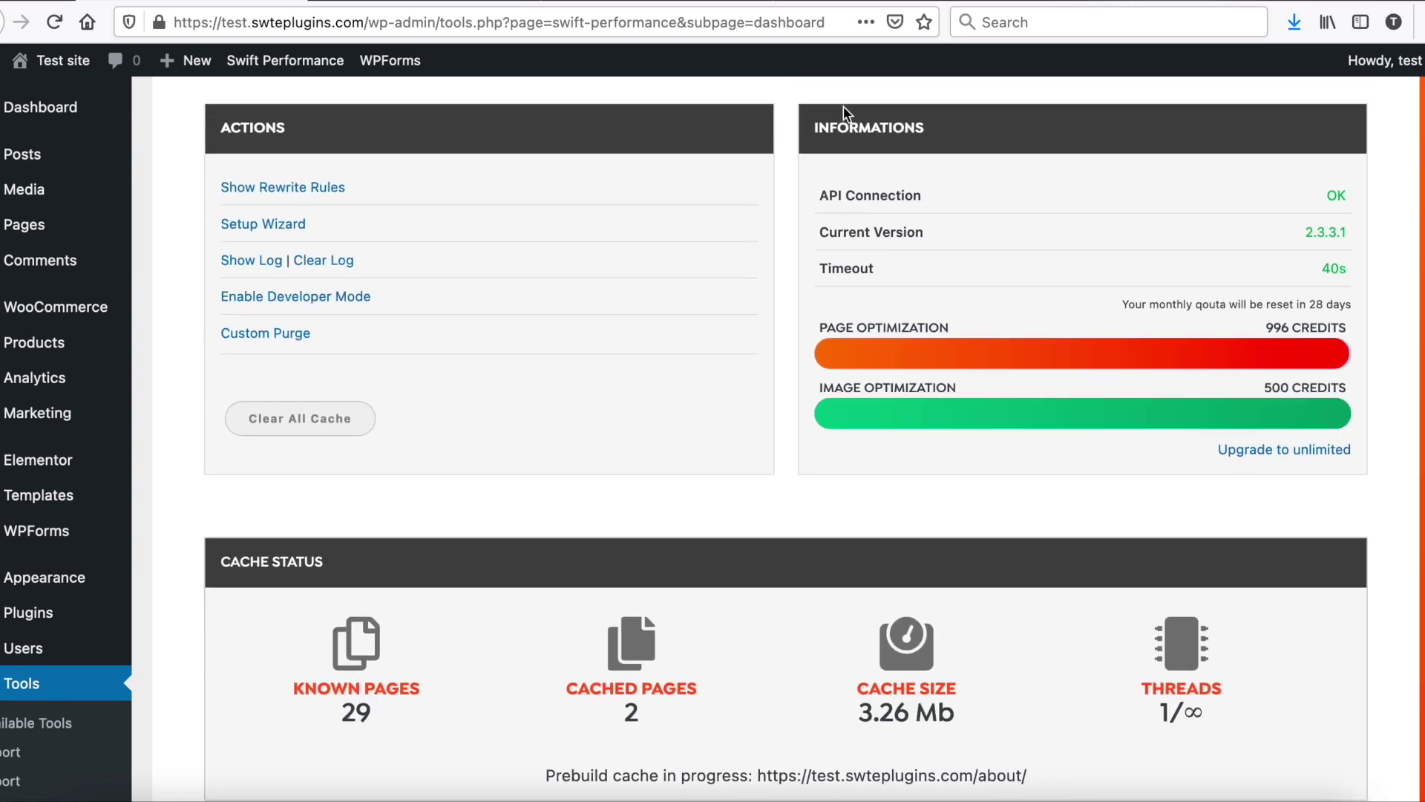